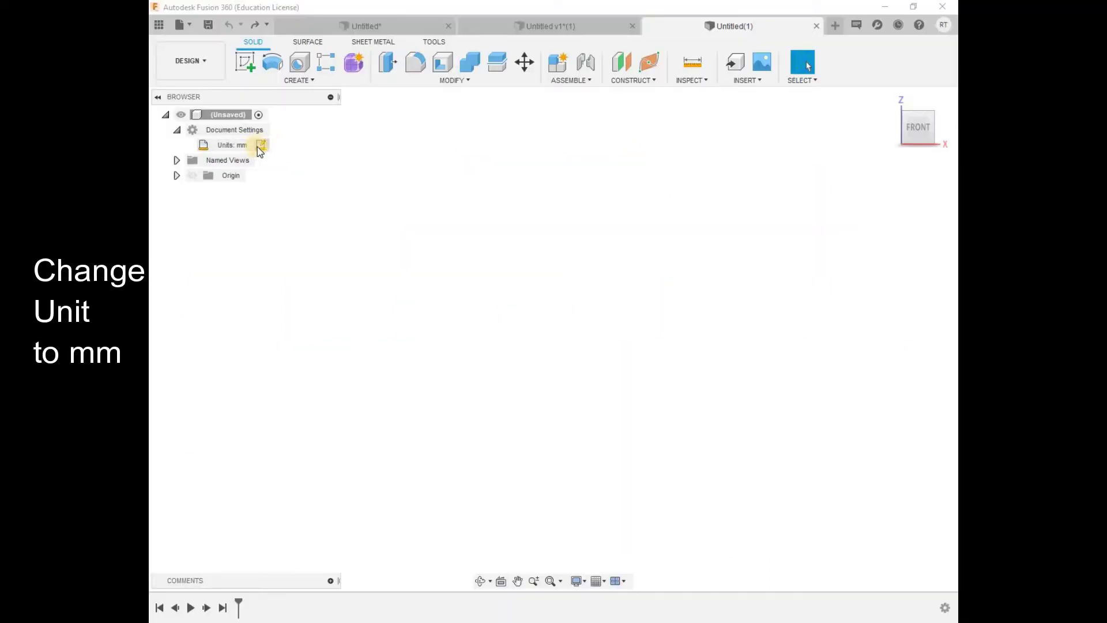
Start a new sketch in the millimetre design
click(242, 66)
mouse_move(919, 127)
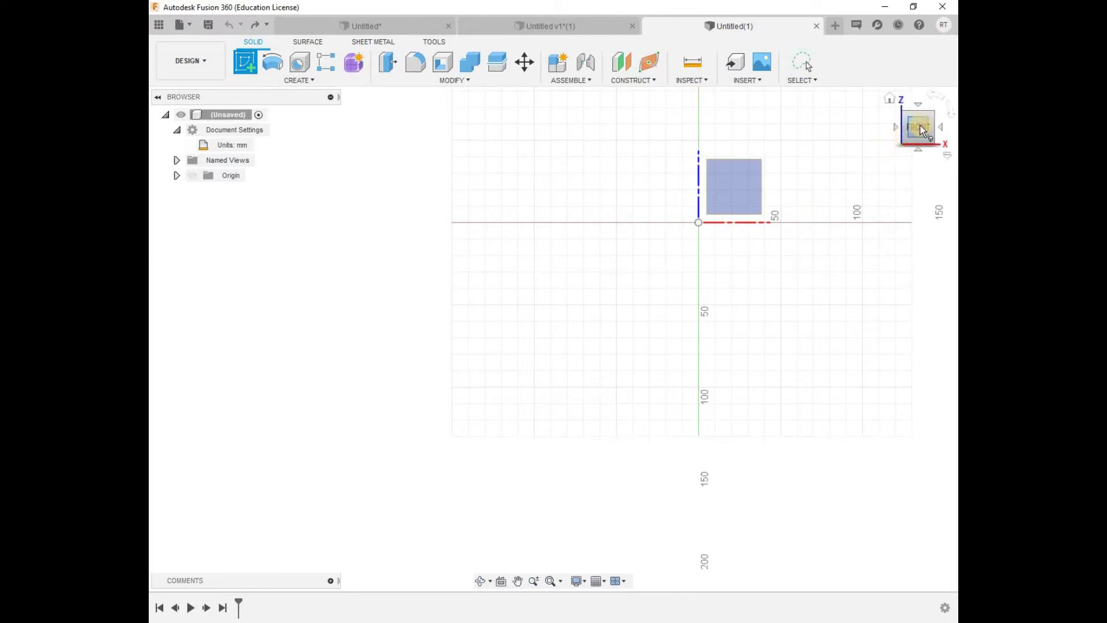
On the front plane, draw a horizontal and a vertical line through the origin
click(729, 183)
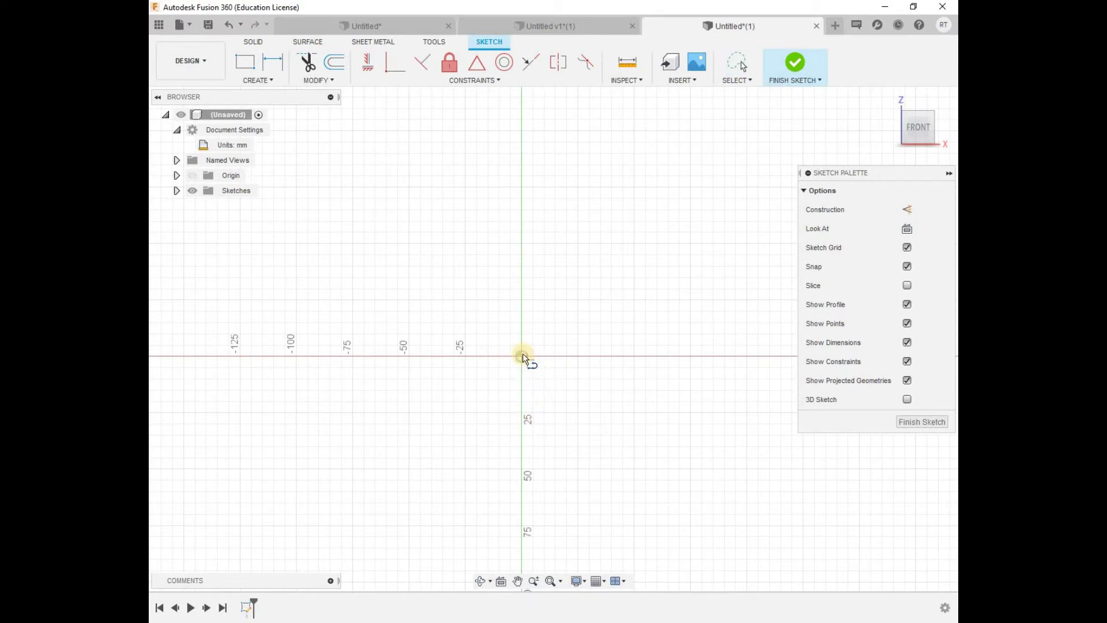
click(397, 356)
click(695, 354)
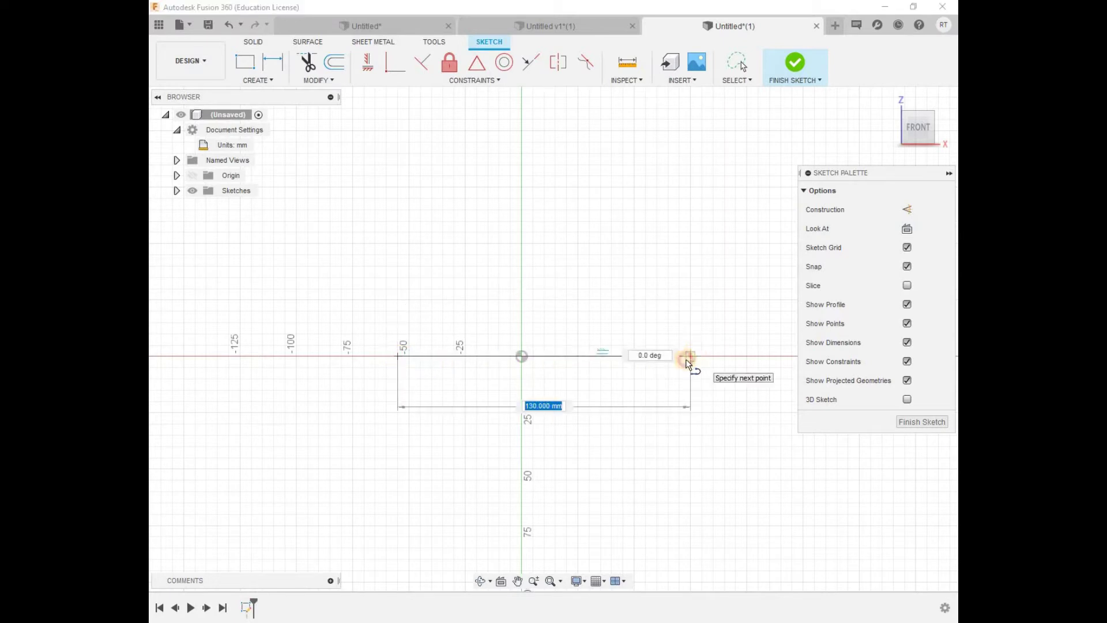
key(Escape)
key(r)
click(522, 210)
click(523, 502)
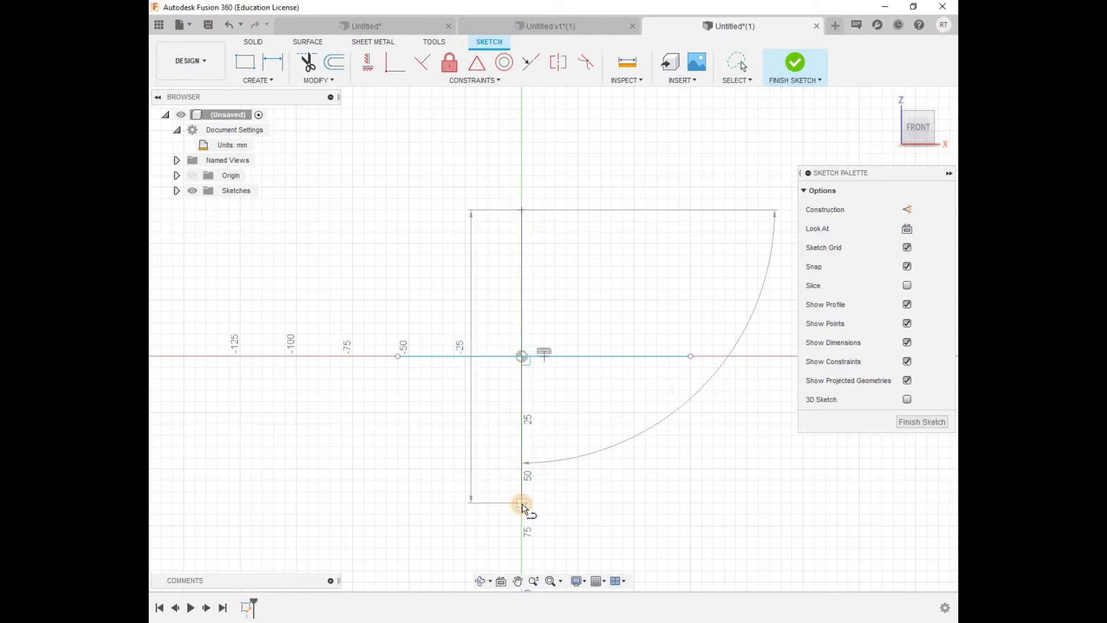
key(Escape)
Constrain the horizontal line's midpoint to the origin
drag(572, 356, 558, 355)
click(523, 357)
ctrl+click(532, 355)
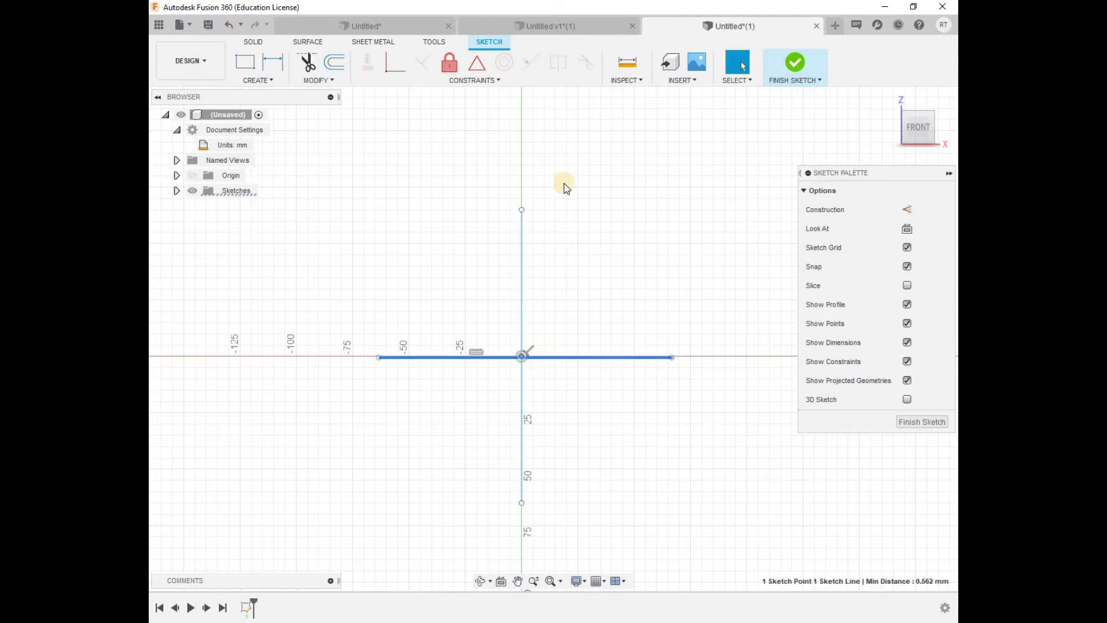
click(477, 63)
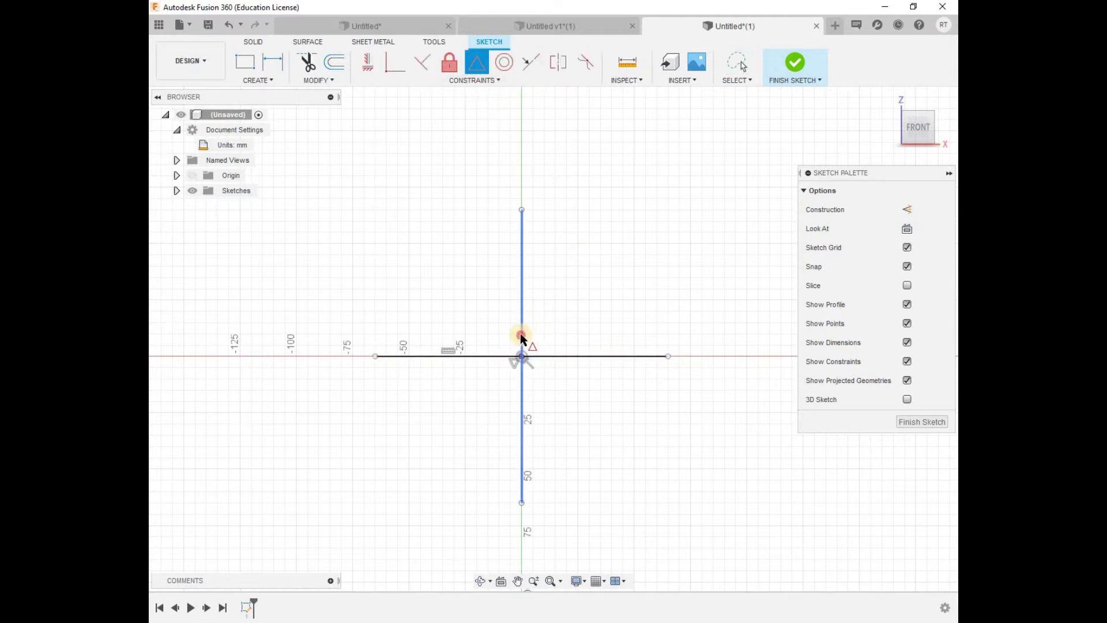
key(Escape)
Convert both lines to construction lines and shorten the horizontal one
scroll(508, 352, up, 2)
click(515, 341)
ctrl+click(529, 309)
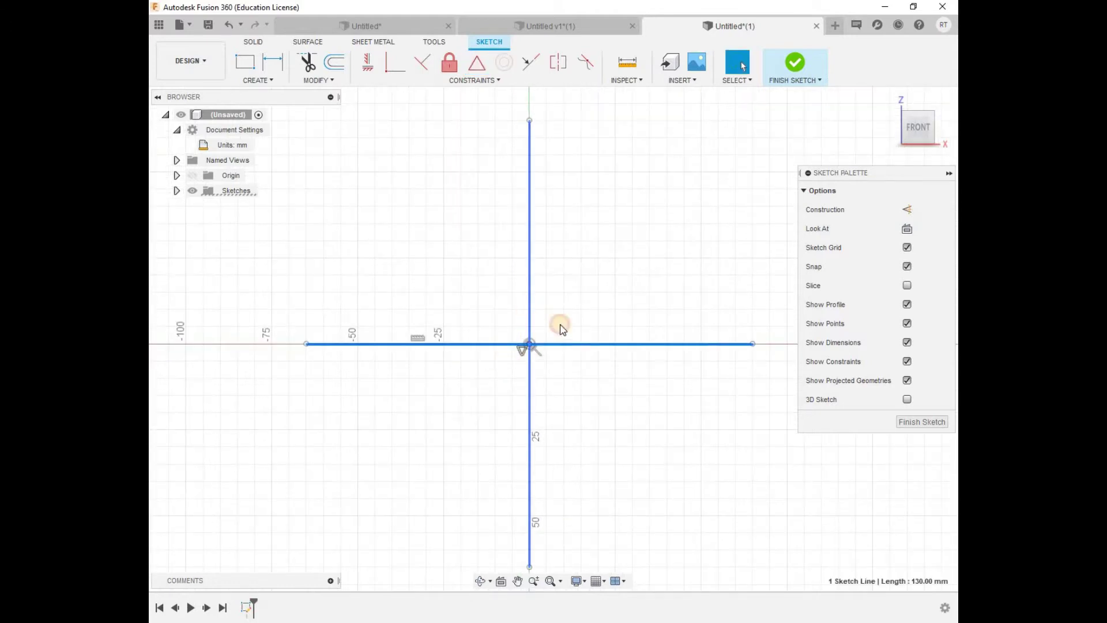
key(x)
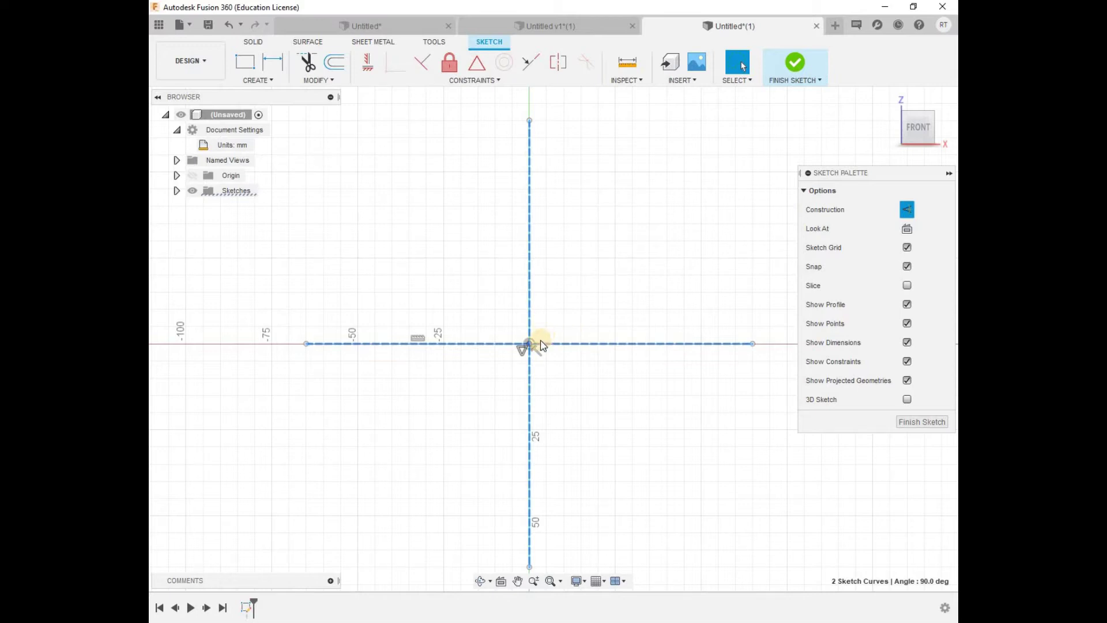
scroll(531, 355, down, 2)
scroll(532, 357, down, 1)
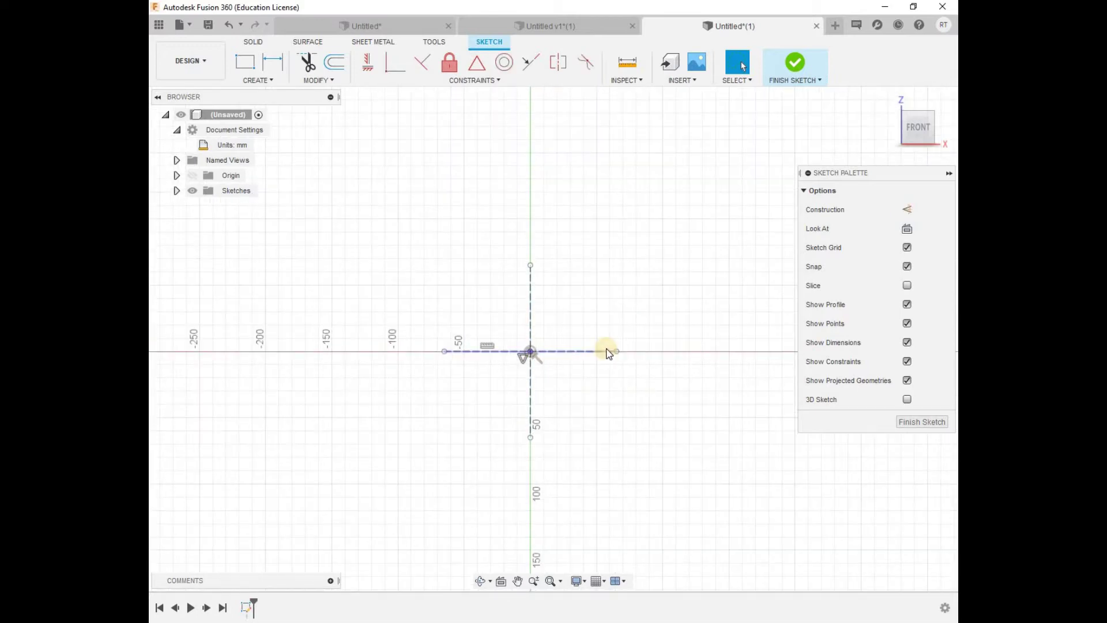
drag(615, 351, 630, 351)
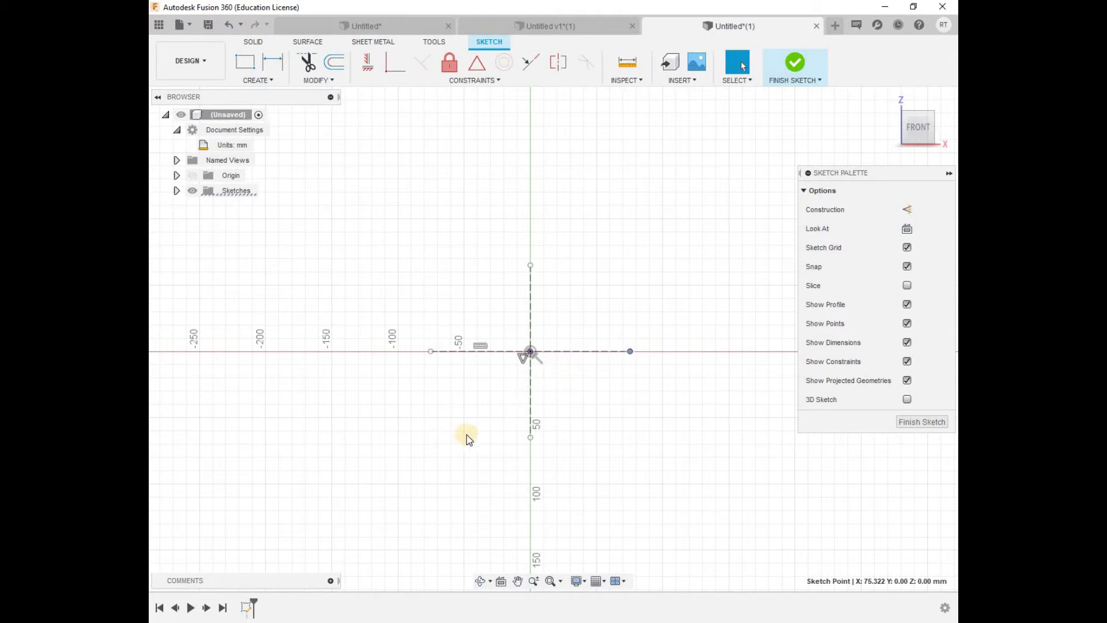
click(444, 426)
scroll(432, 421, up, 2)
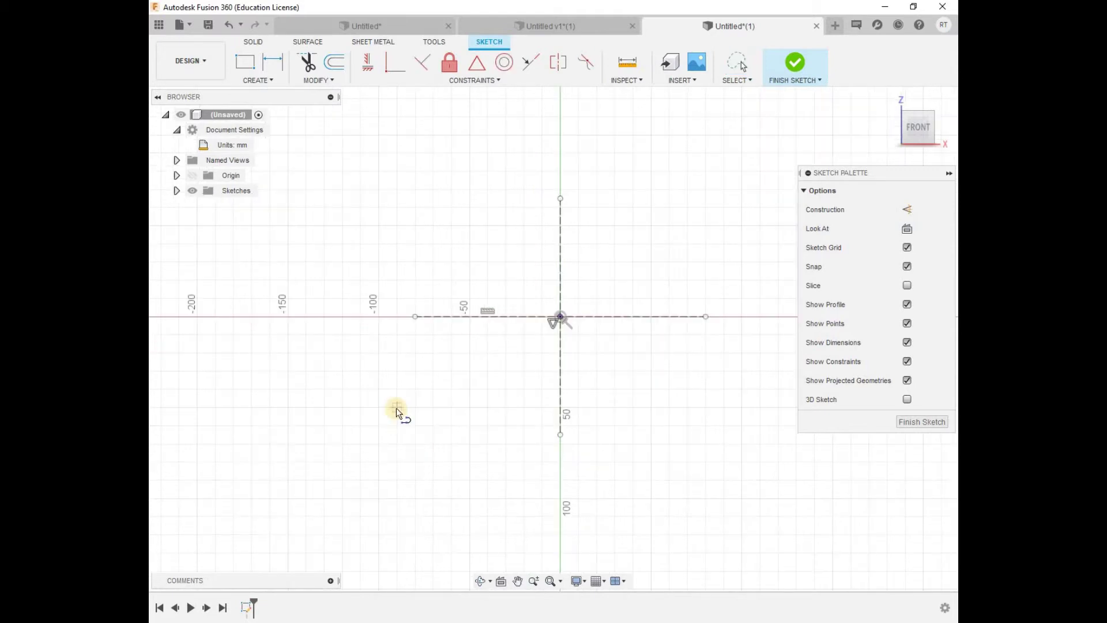
Draw the stepped left profile with two sloped edges ending on the vertical construction line
click(415, 372)
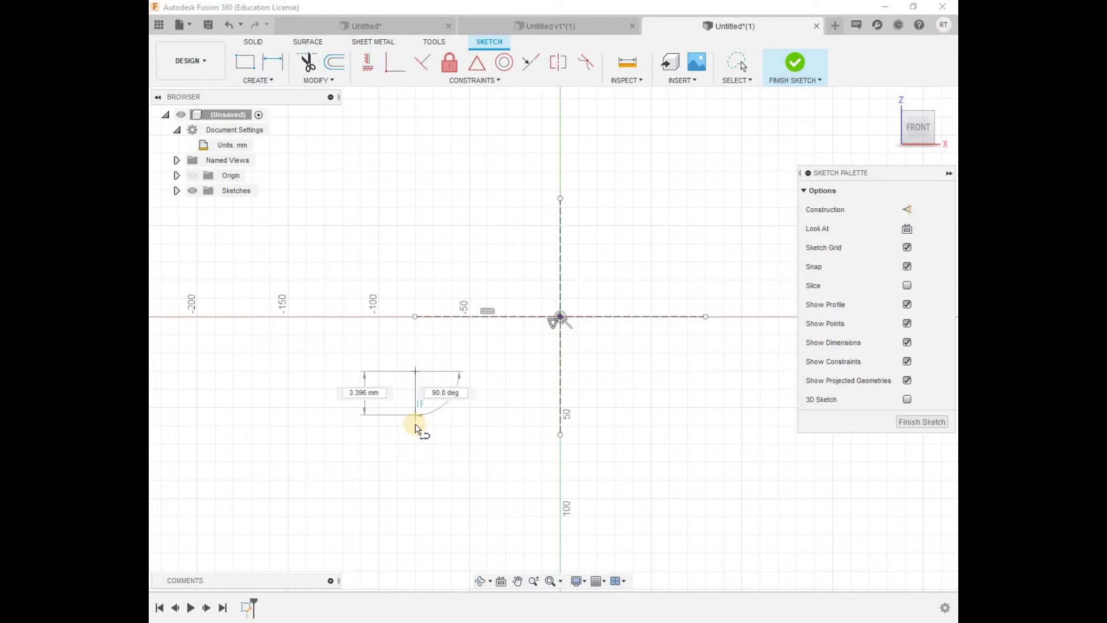
click(417, 414)
click(435, 415)
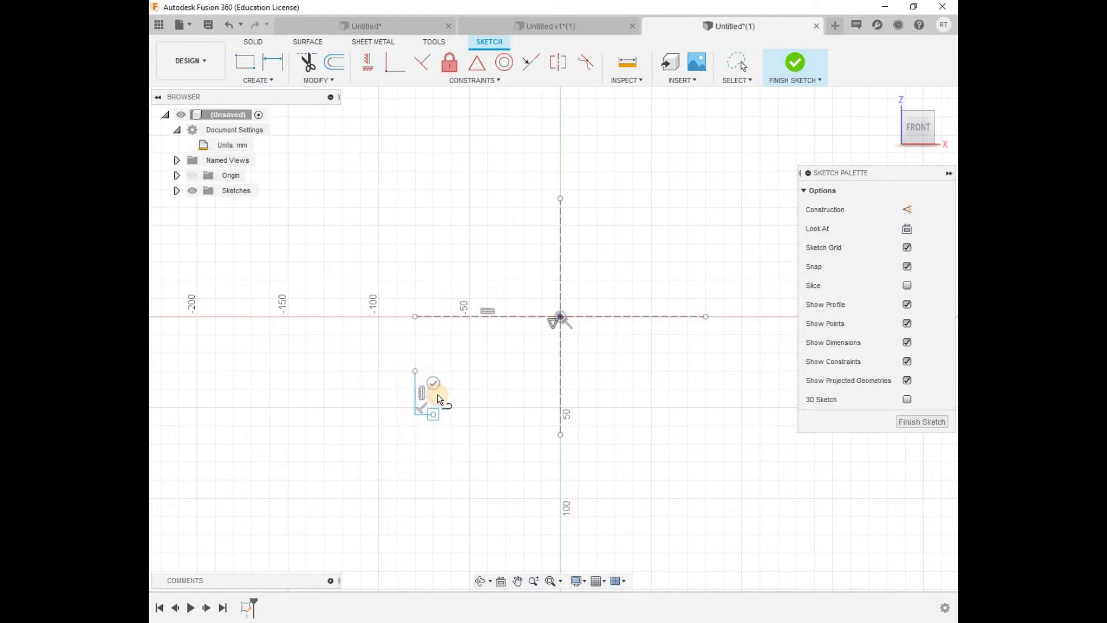
click(433, 394)
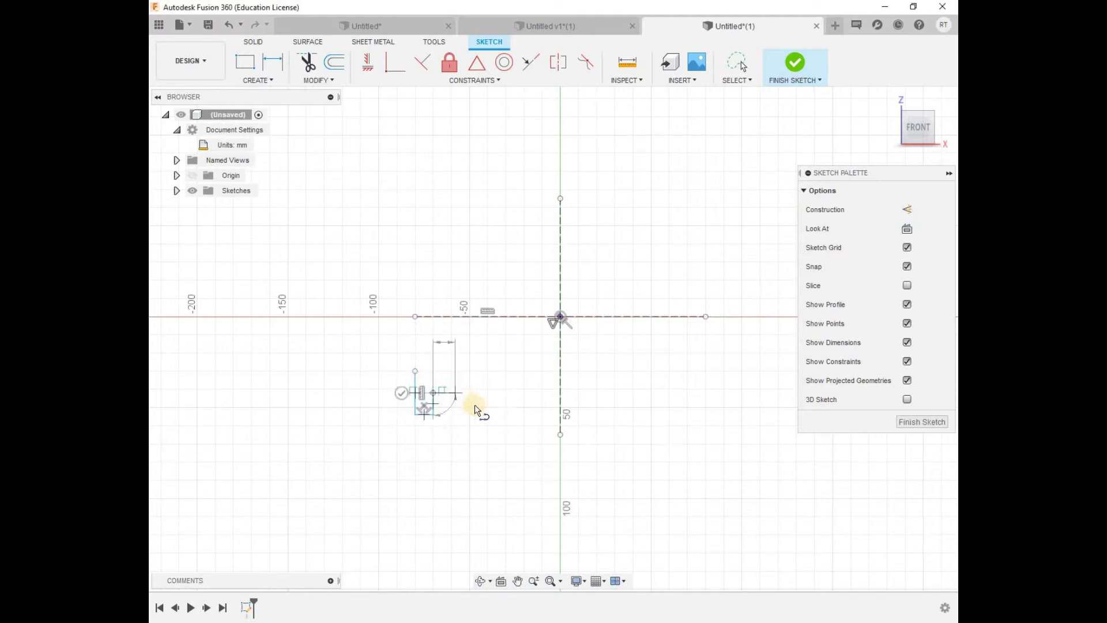
double_click(559, 434)
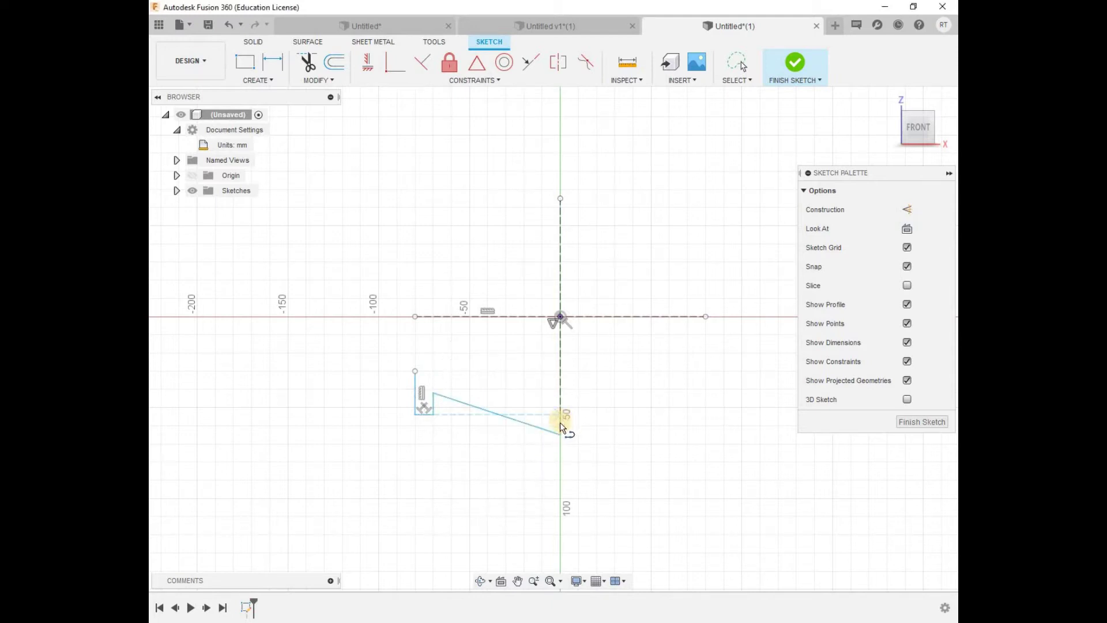
click(416, 371)
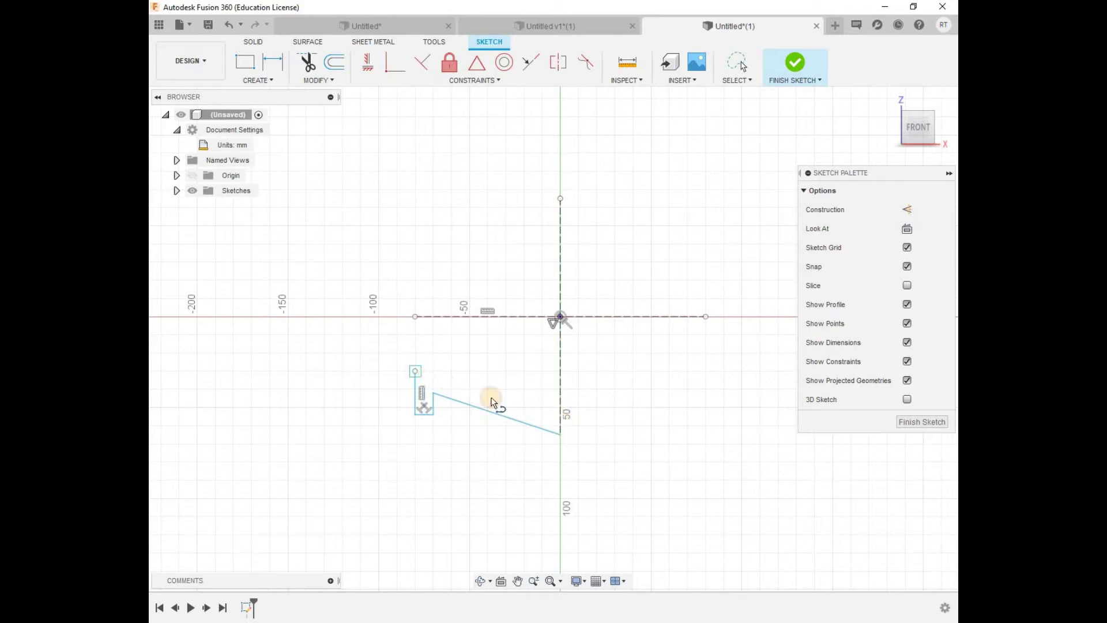
double_click(561, 421)
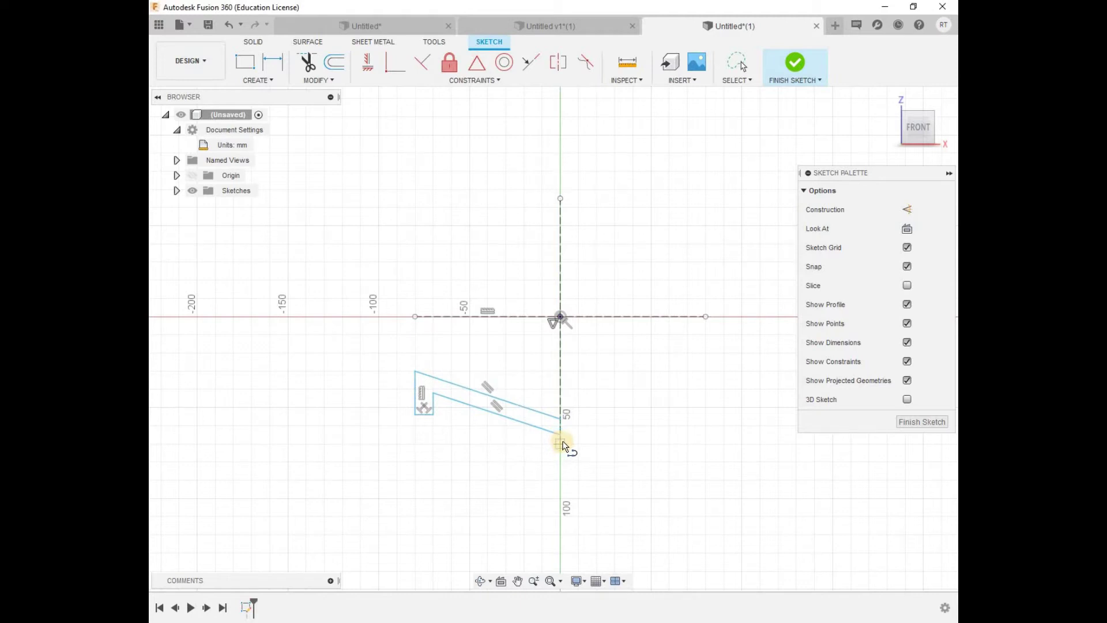
key(Escape)
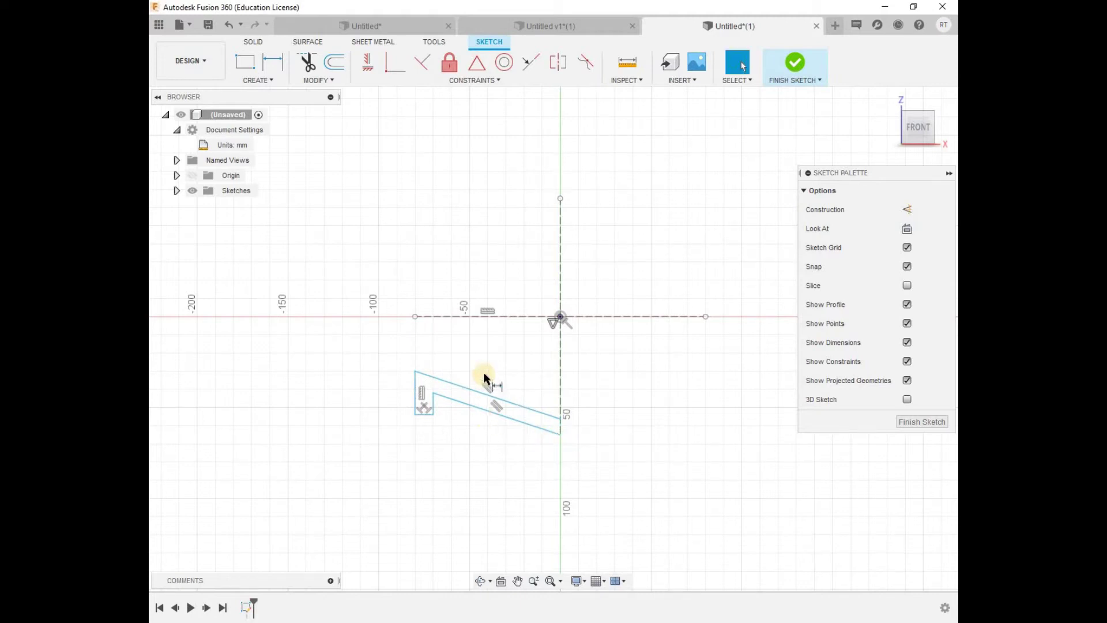
Dimension the profile's short bottom edge at 22 mm
key(d)
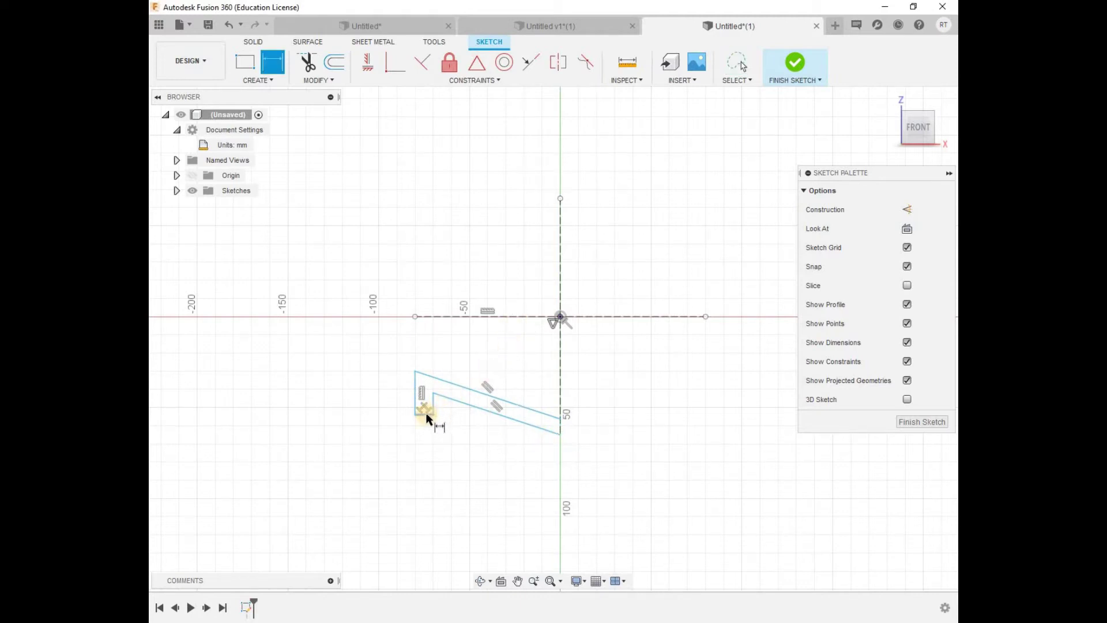
click(428, 449)
text(22)
key(Return)
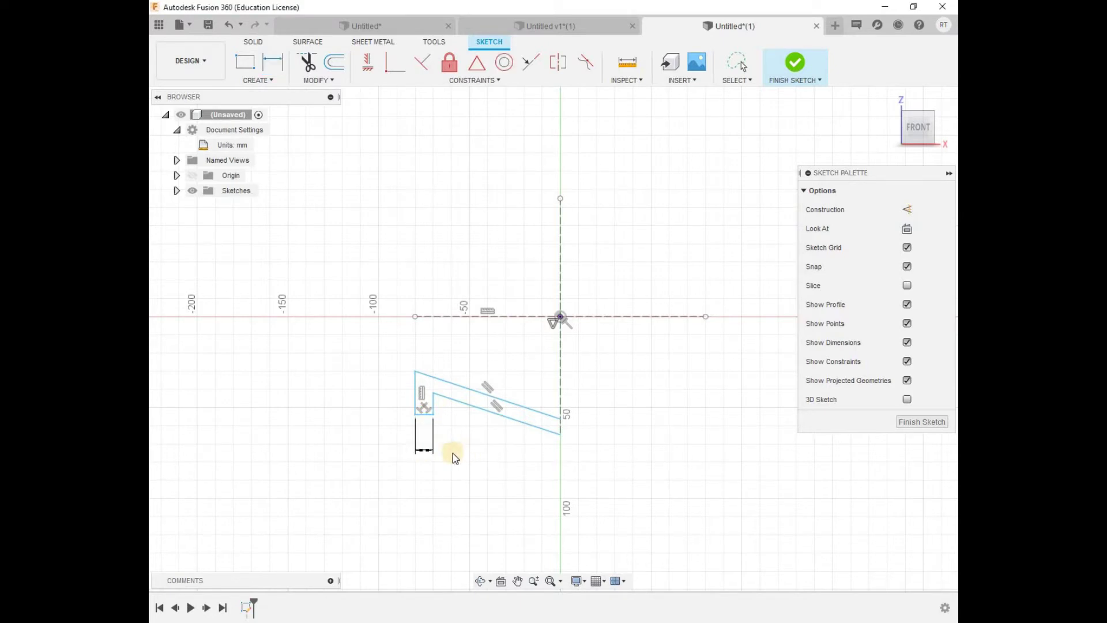
key(d)
scroll(456, 444, up, 4)
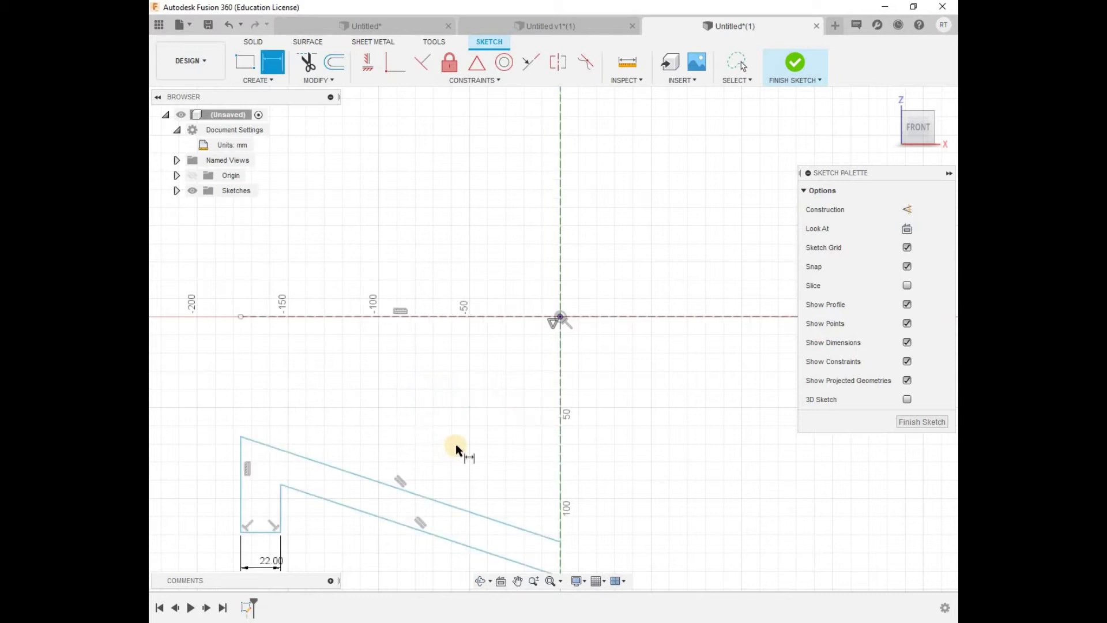
scroll(465, 433, down, 2)
scroll(444, 467, down, 2)
scroll(379, 519, up, 3)
scroll(383, 519, up, 2)
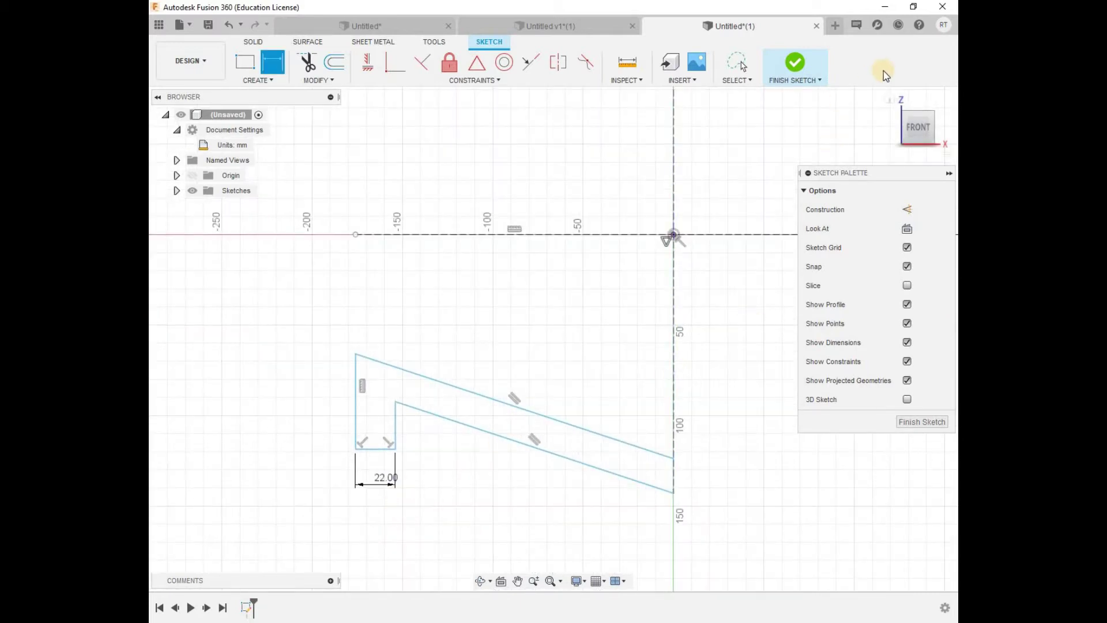
Exit dimensioning, check the lower sloped line, and restart Sketch Dimension
click(919, 25)
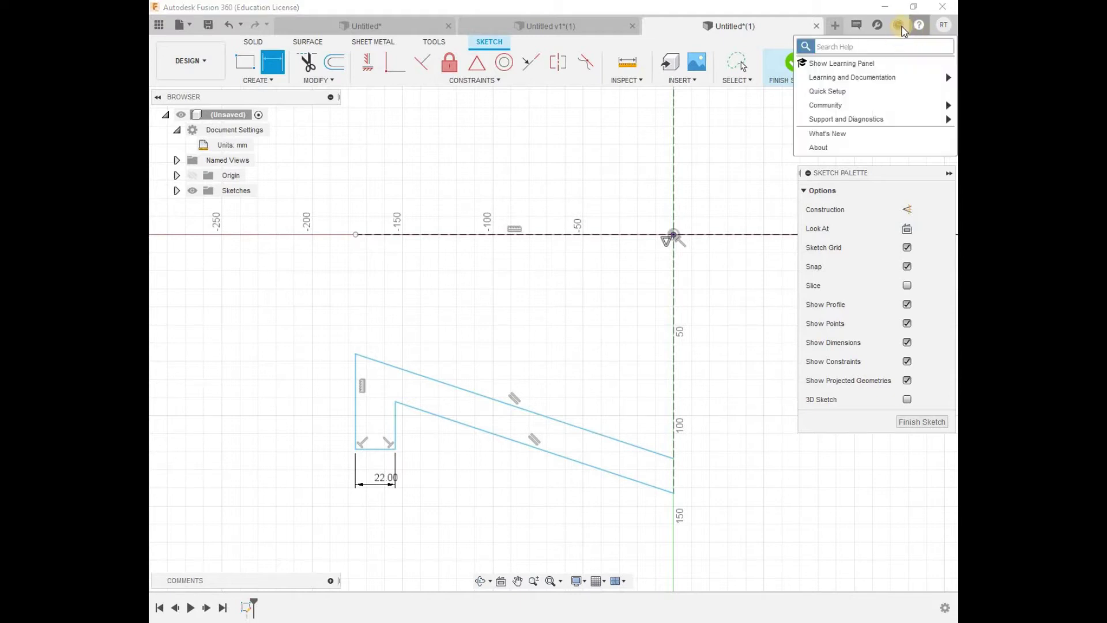
click(900, 26)
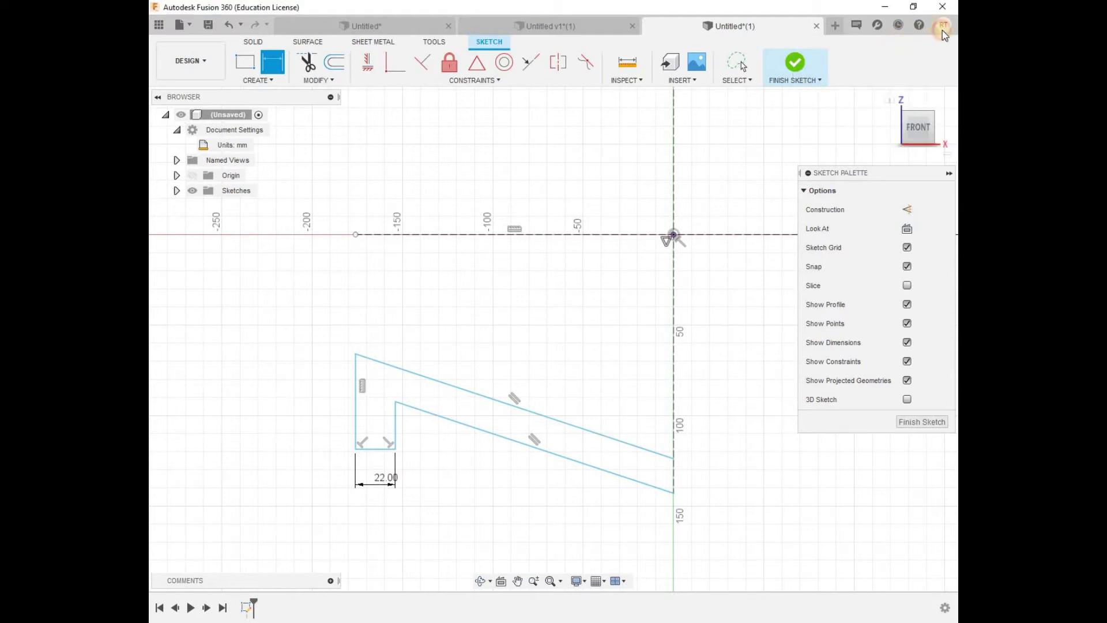
key(Escape)
click(616, 475)
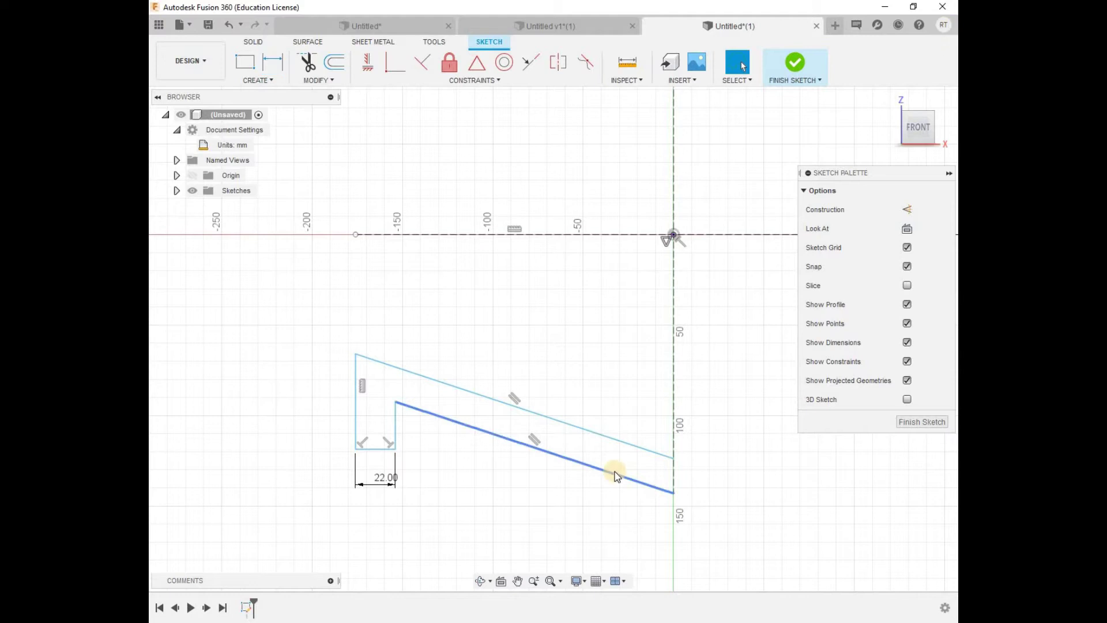
click(622, 469)
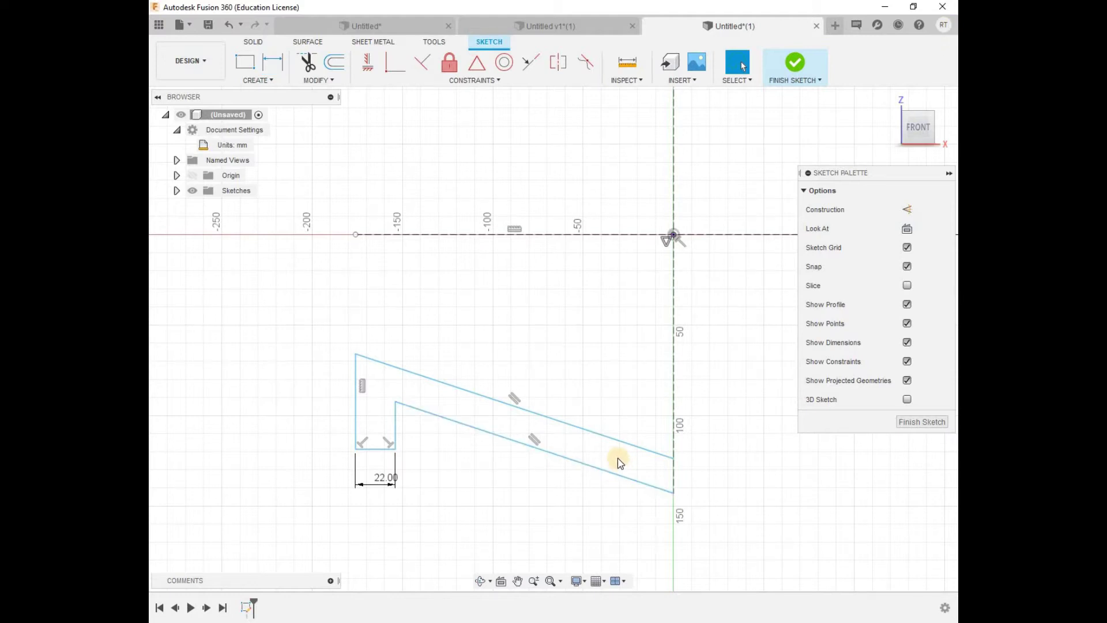
key(d)
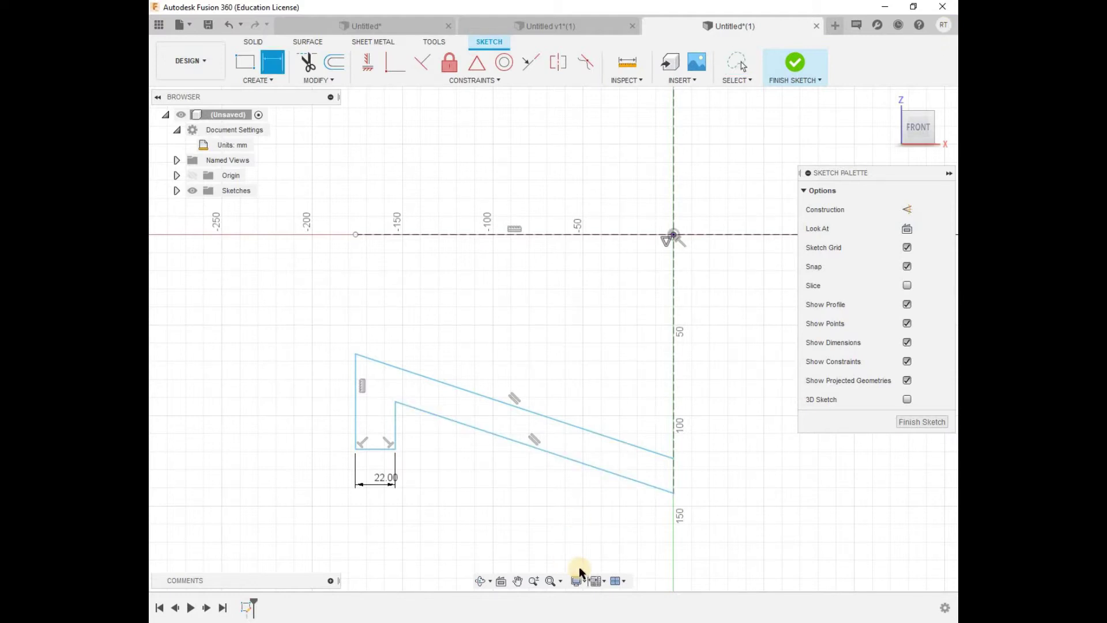
Dimension the profile's overall length at 164 mm
click(356, 449)
click(673, 492)
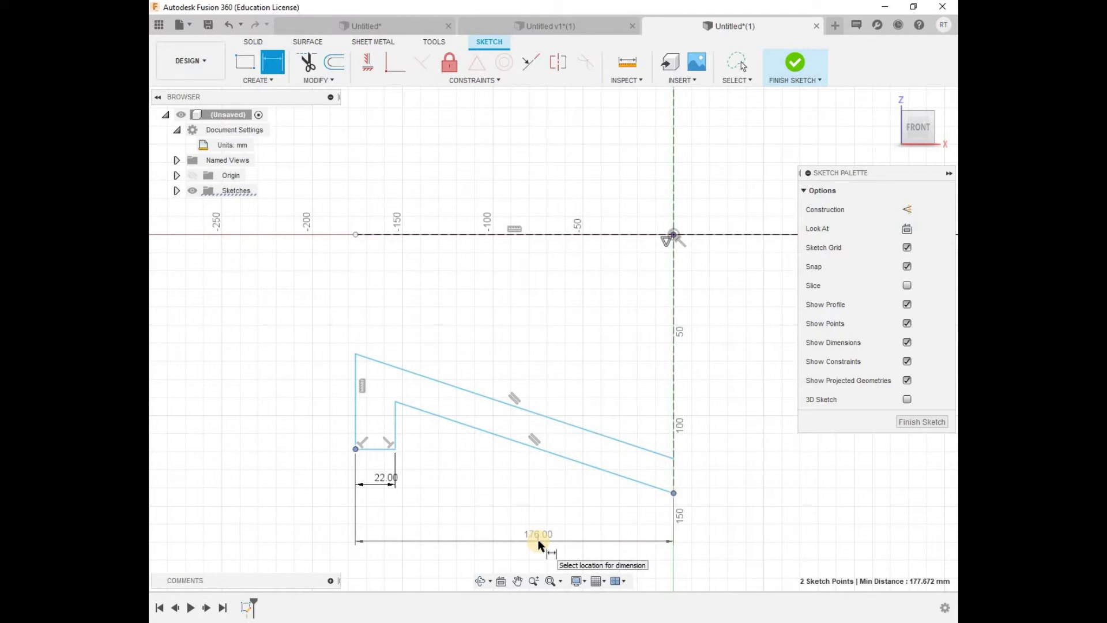
click(538, 541)
text(164)
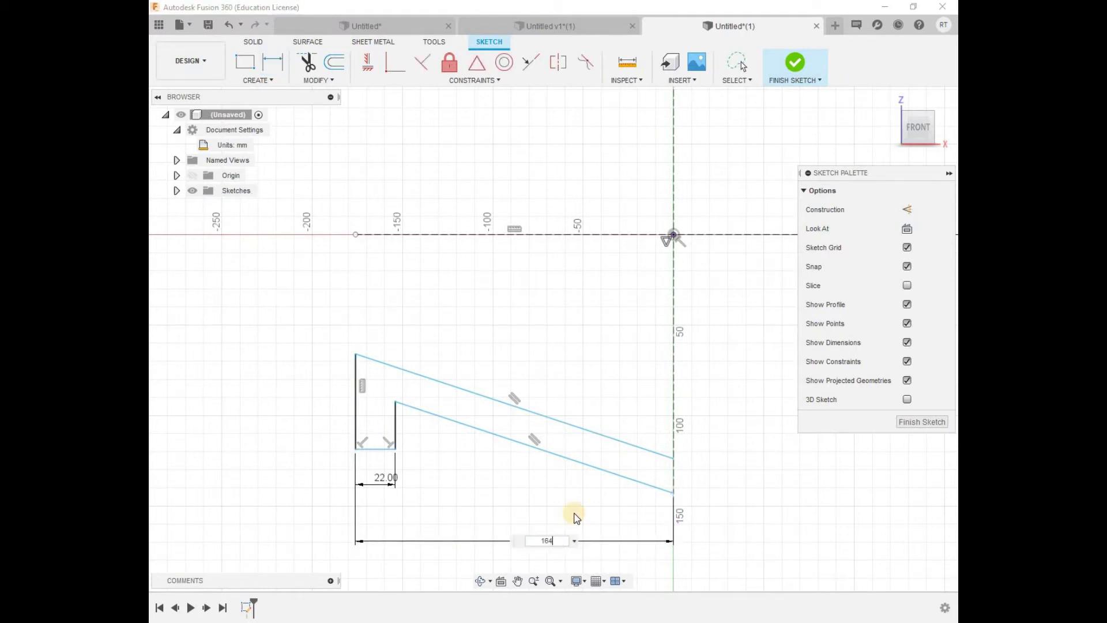
key(Return)
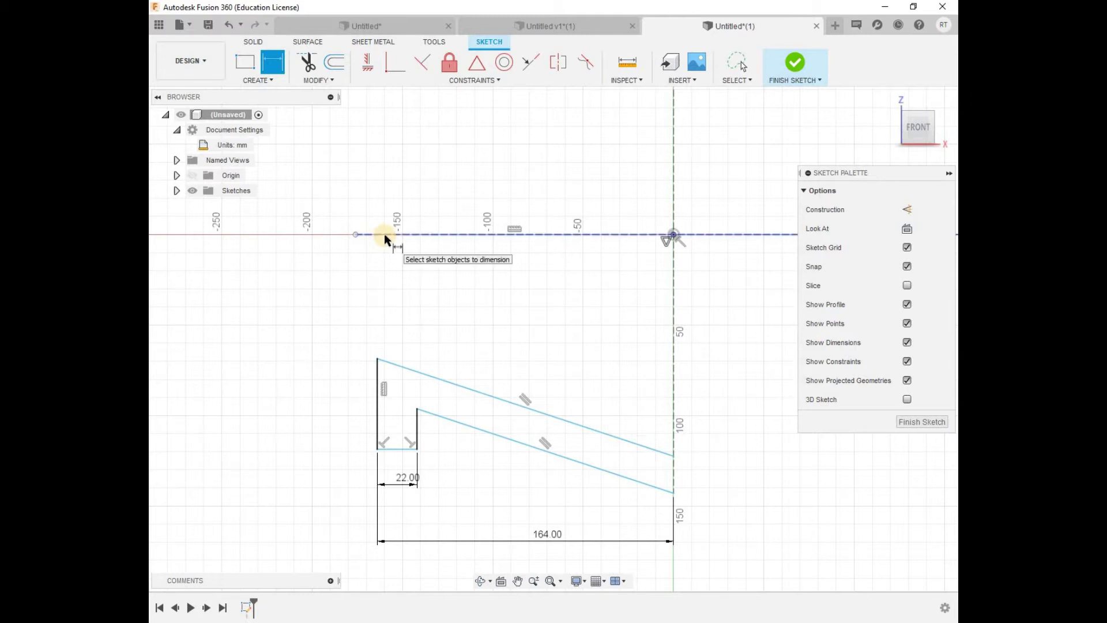
Set a 15 mm wall thickness between the two sloped lines
click(665, 448)
click(658, 487)
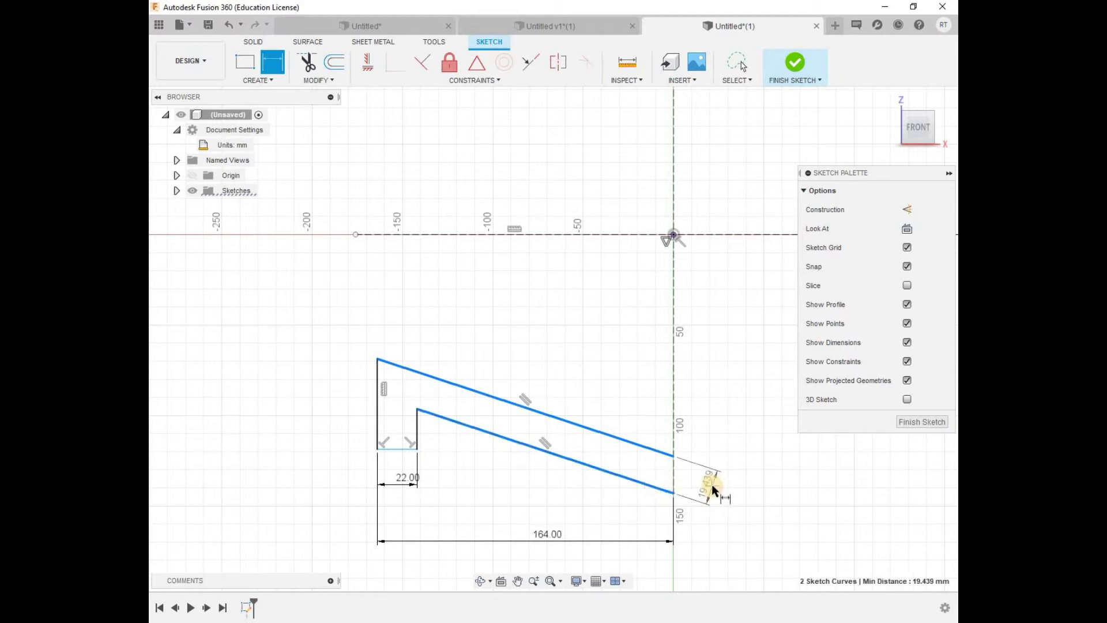
click(713, 488)
text(15)
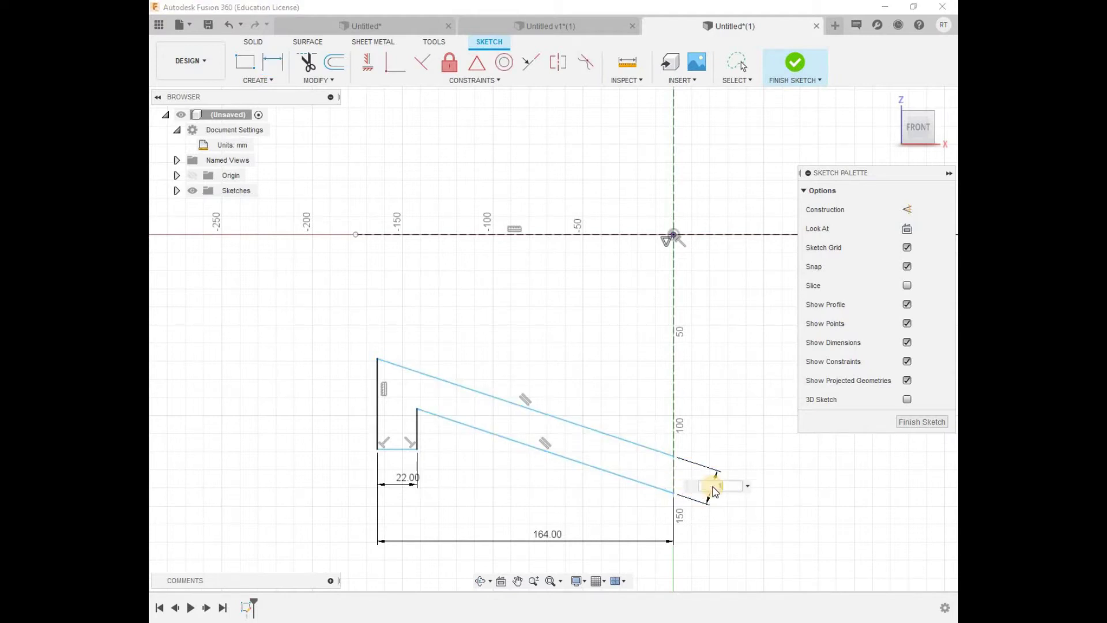
key(Return)
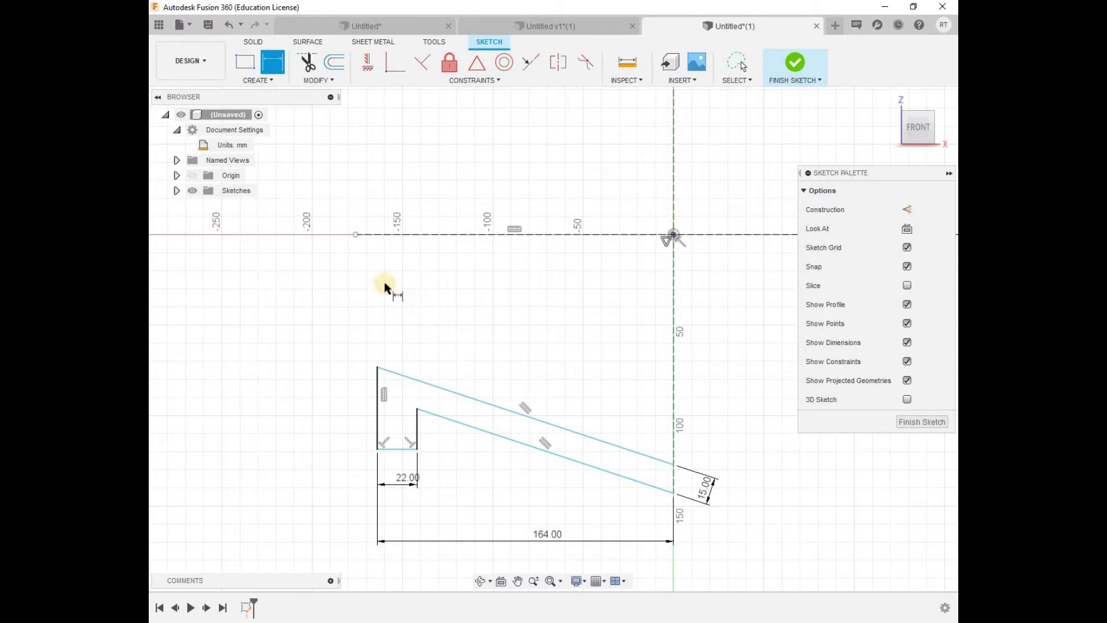
Offset the profile's top-left corner 37.50 mm below the horizontal centreline
click(380, 236)
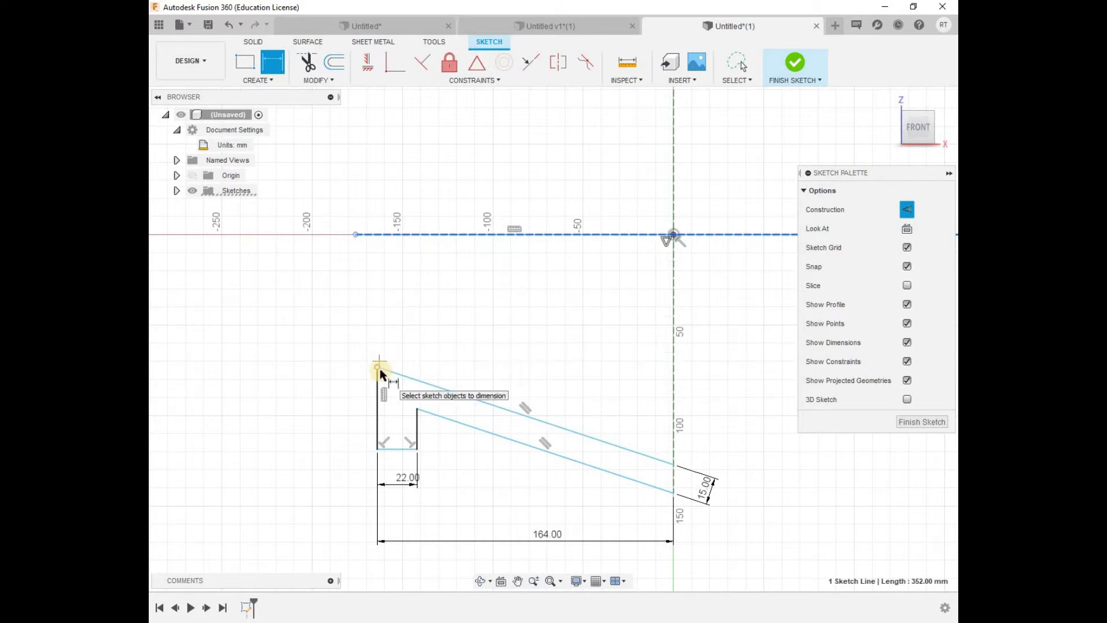
click(379, 368)
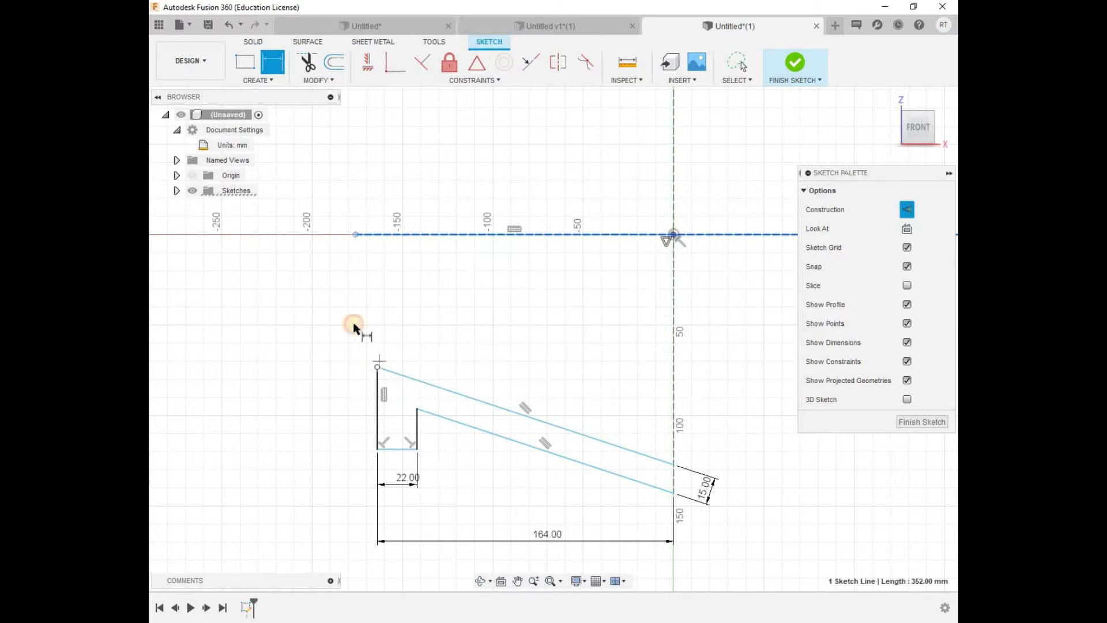
click(359, 296)
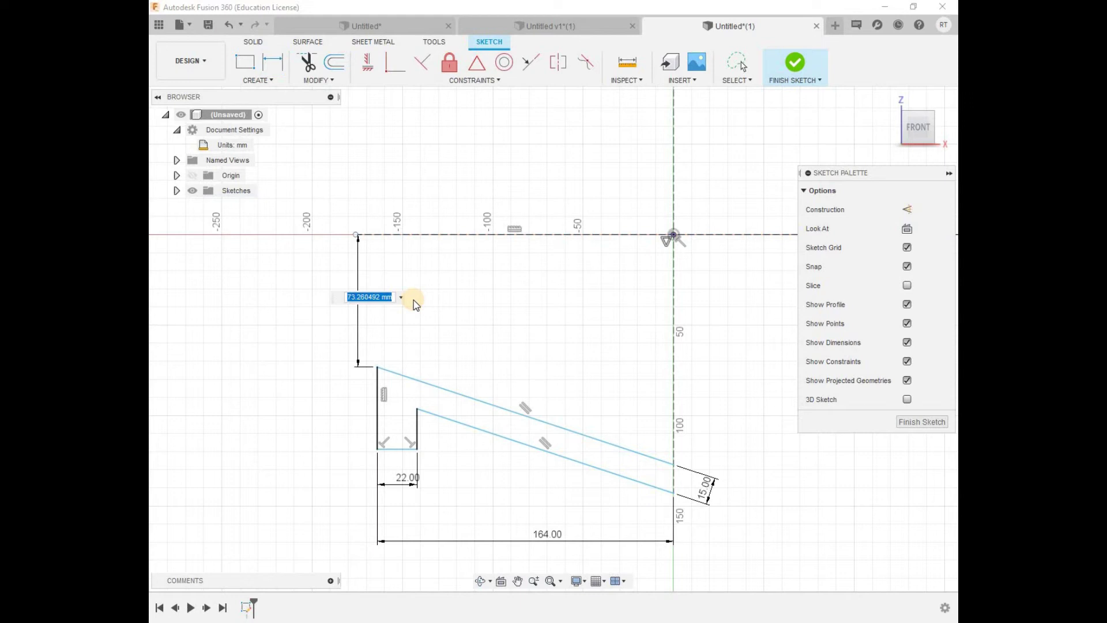
text(75)
text(2)
key(Return)
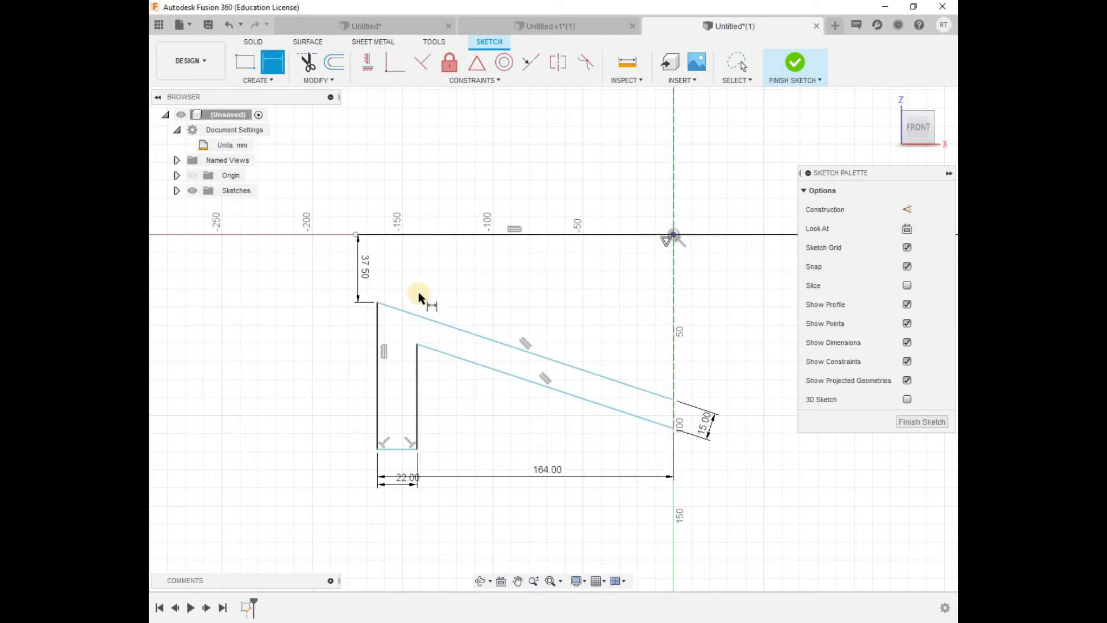
Dimension the profile's overall height at 100 mm
click(378, 448)
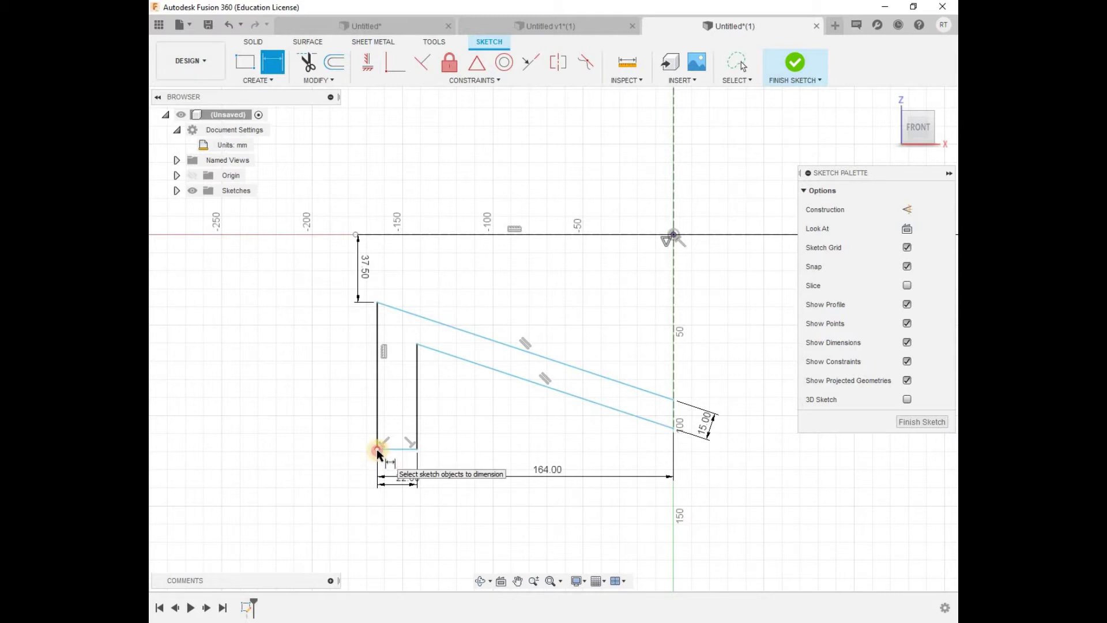
click(357, 235)
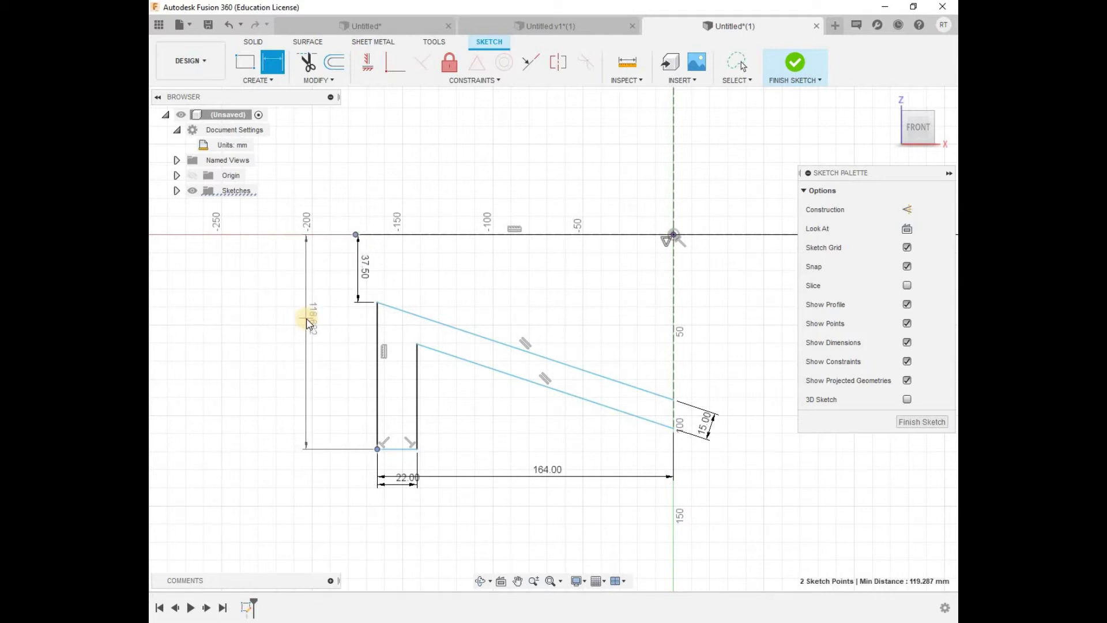
click(306, 319)
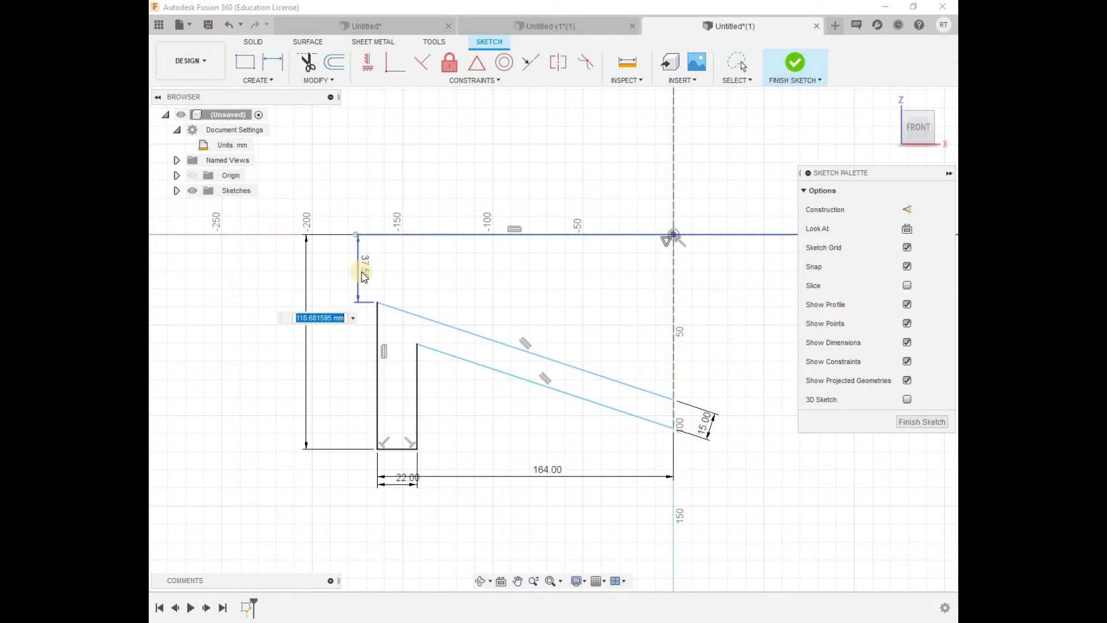
text(100)
key(Return)
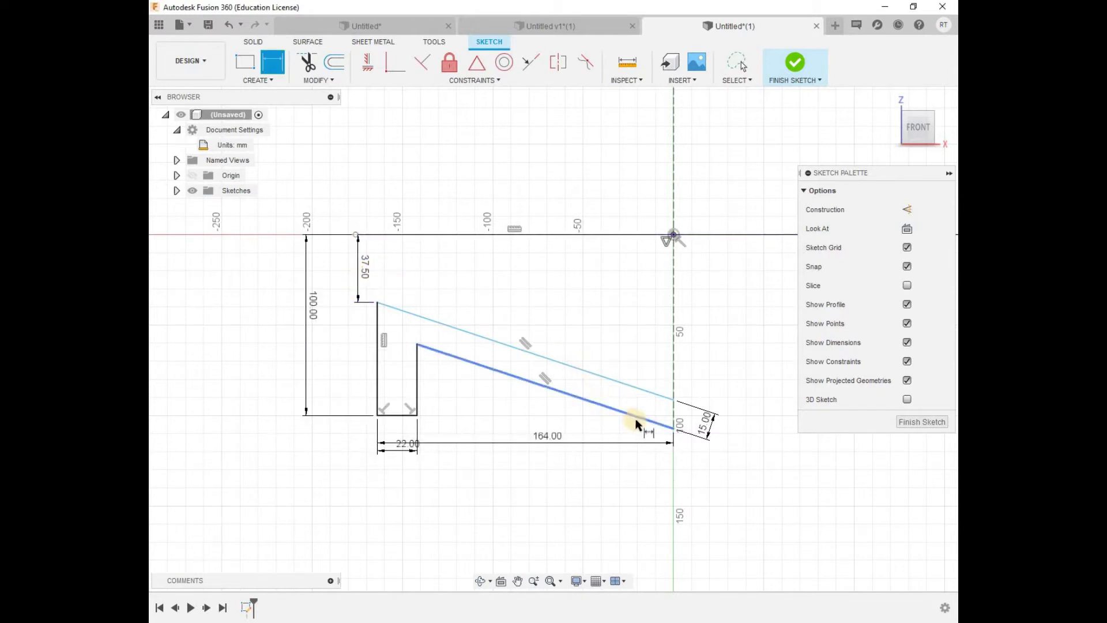
Set a 5° angle between the horizontal centreline and the lower sloped wall
key(Escape)
drag(539, 354, 551, 384)
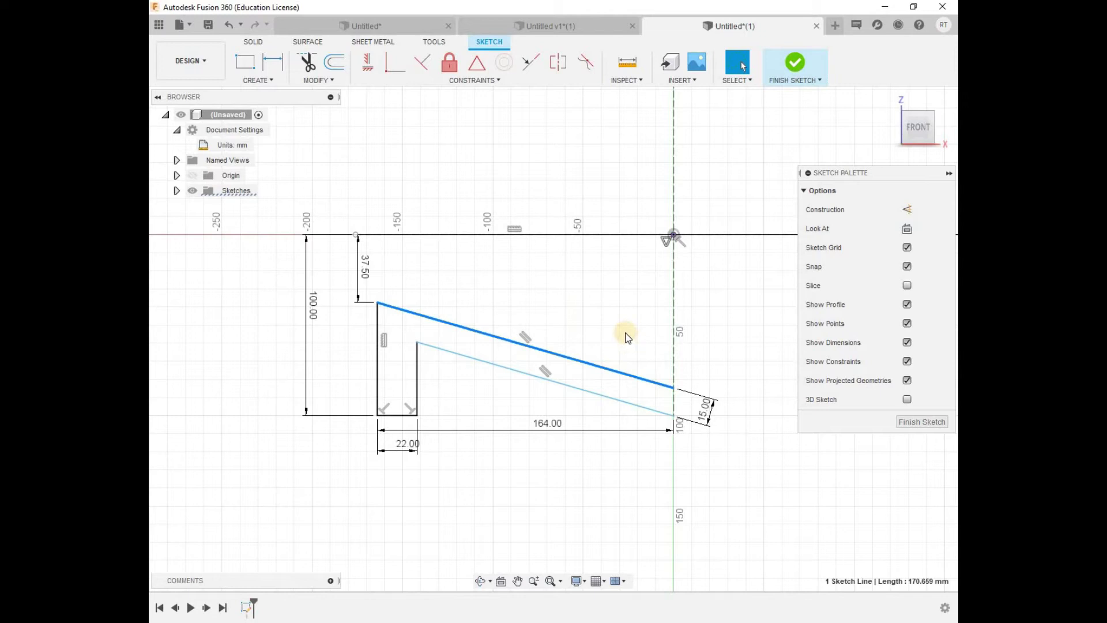
drag(628, 338, 585, 315)
click(585, 315)
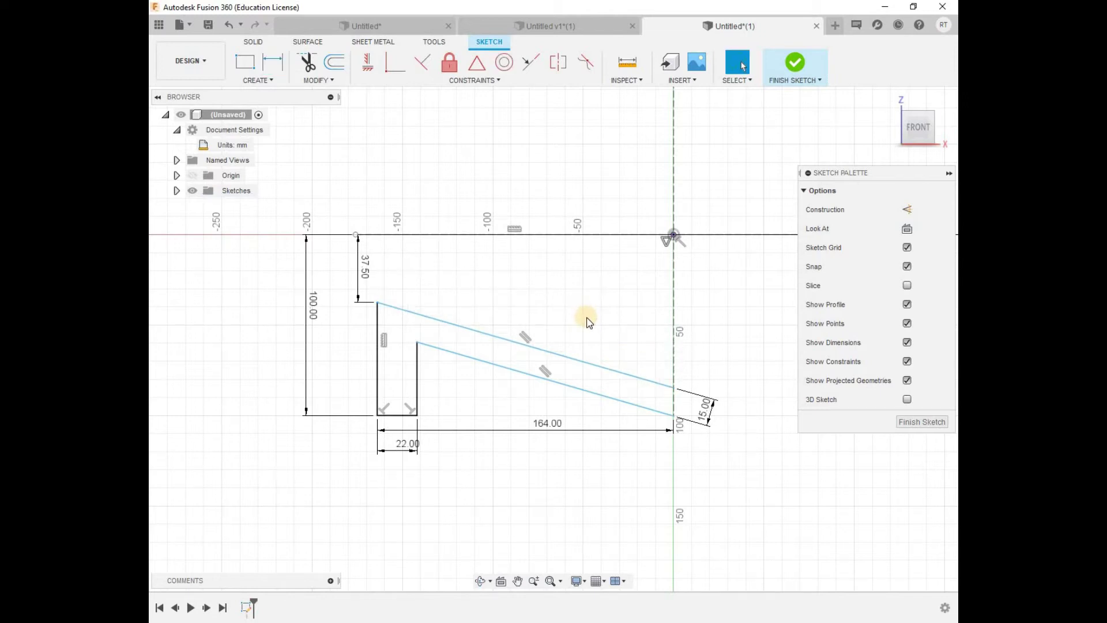
key(d)
click(609, 235)
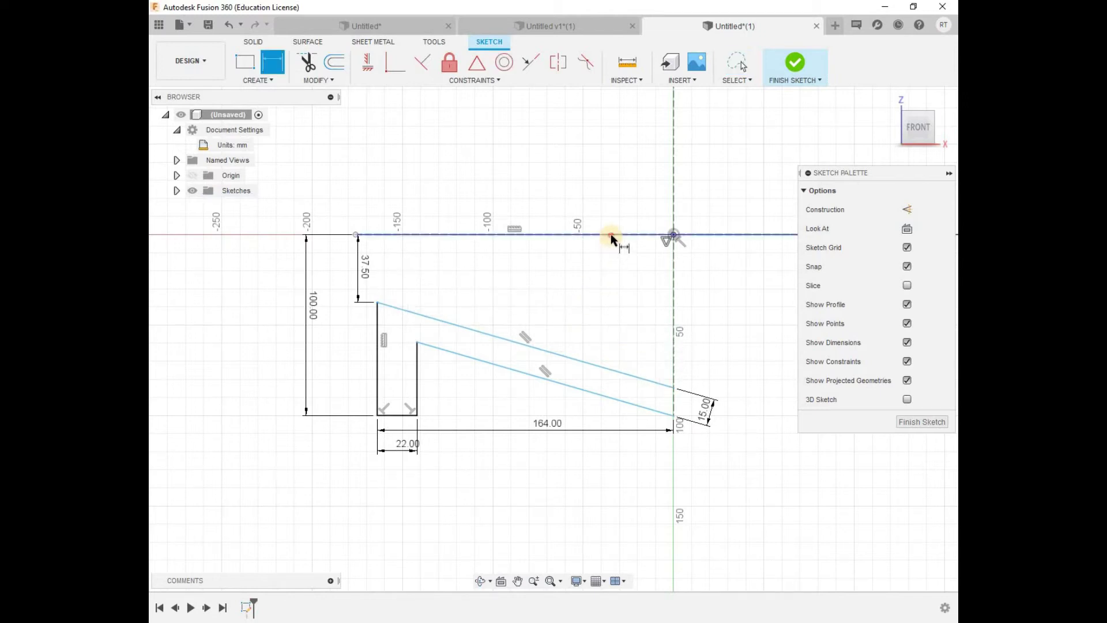
click(620, 401)
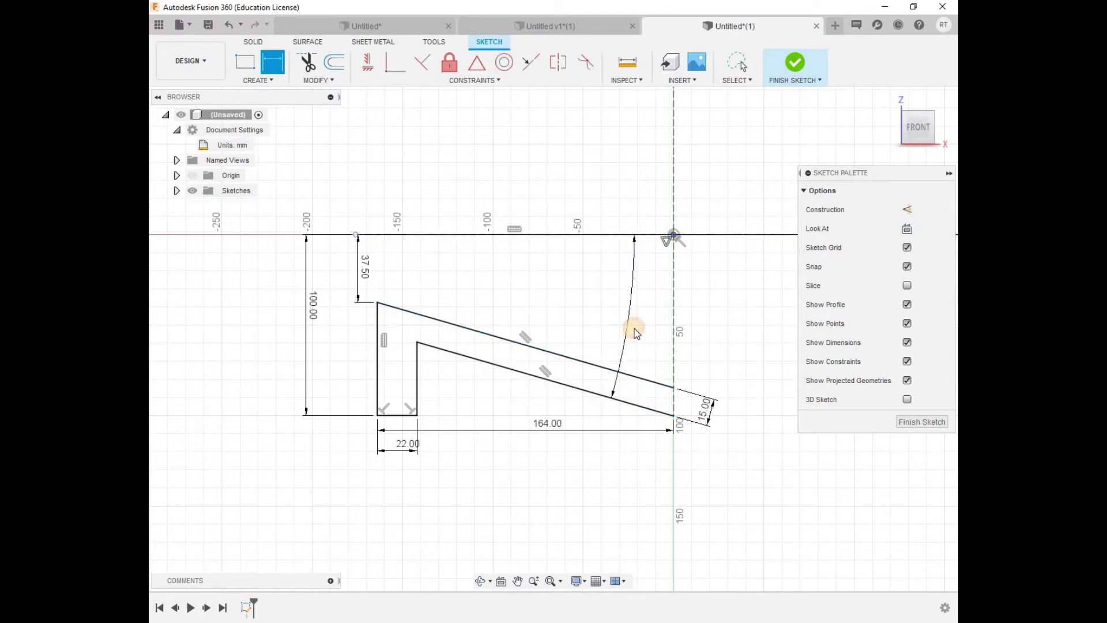
click(636, 333)
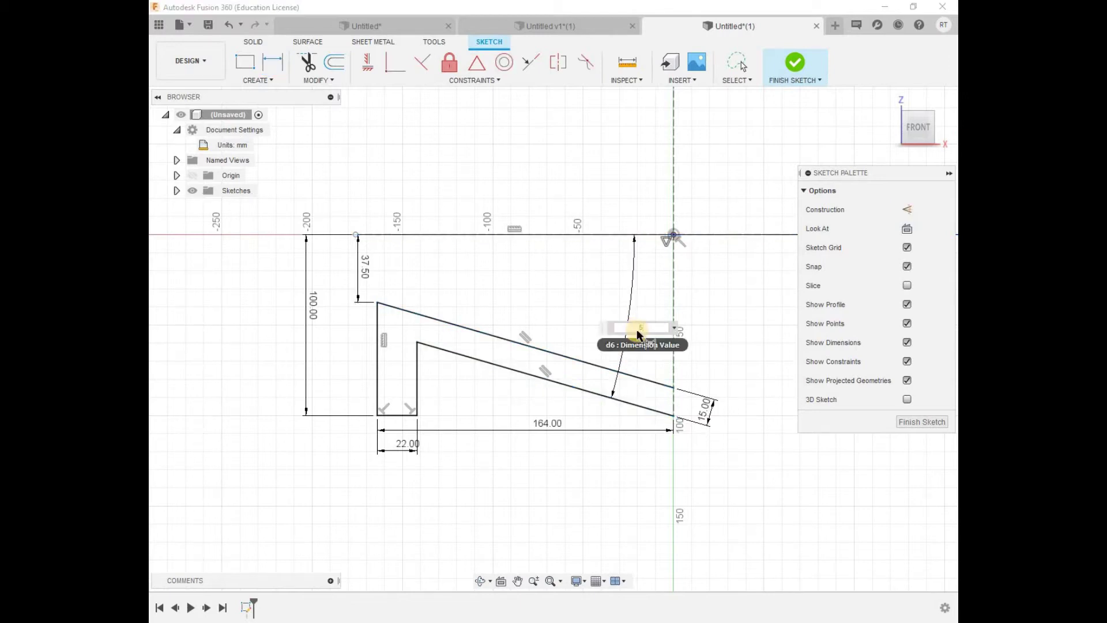
key(Return)
Review the dimensioned profile, selecting and clearing the 22 mm bottom edge
scroll(520, 349, down, 2)
click(442, 366)
scroll(462, 351, up, 2)
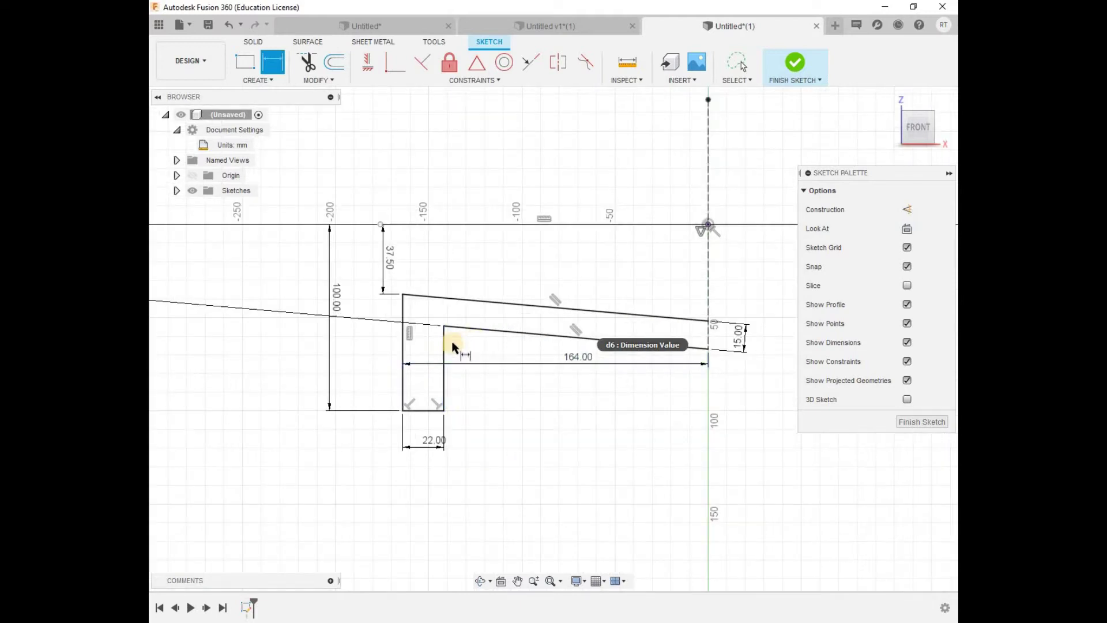
key(Escape)
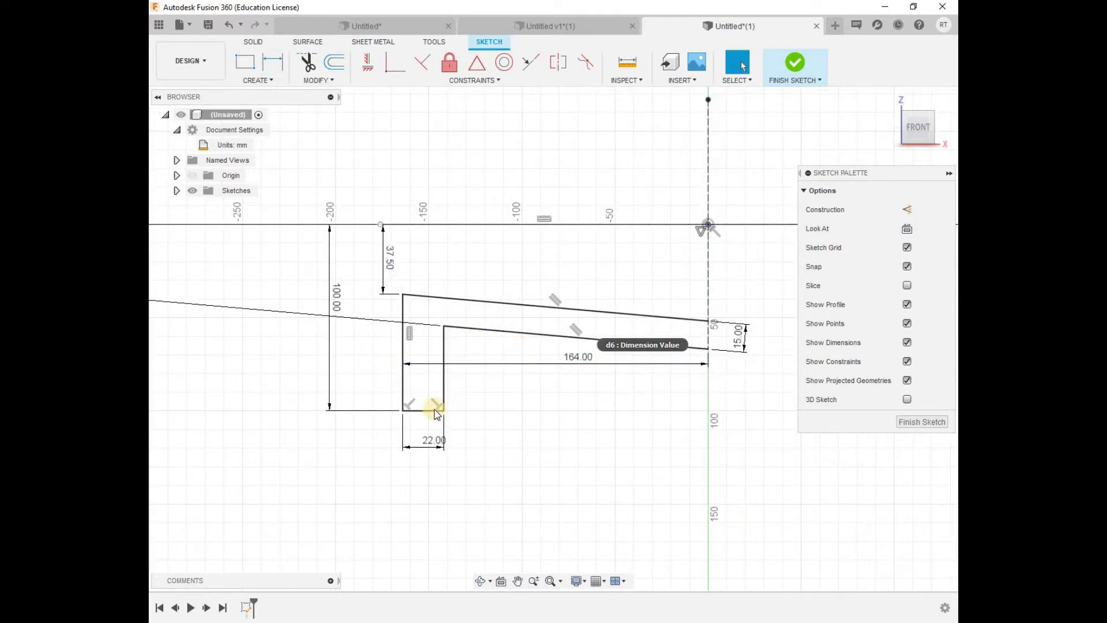
scroll(524, 347, down, 2)
click(456, 388)
click(525, 349)
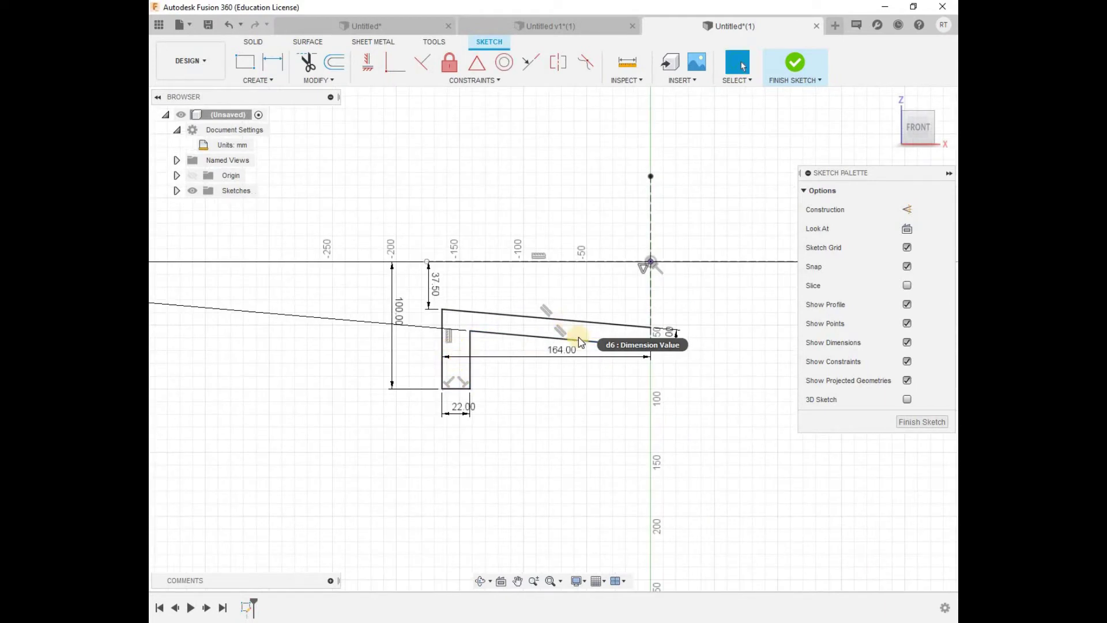
scroll(579, 340, up, 1)
click(258, 80)
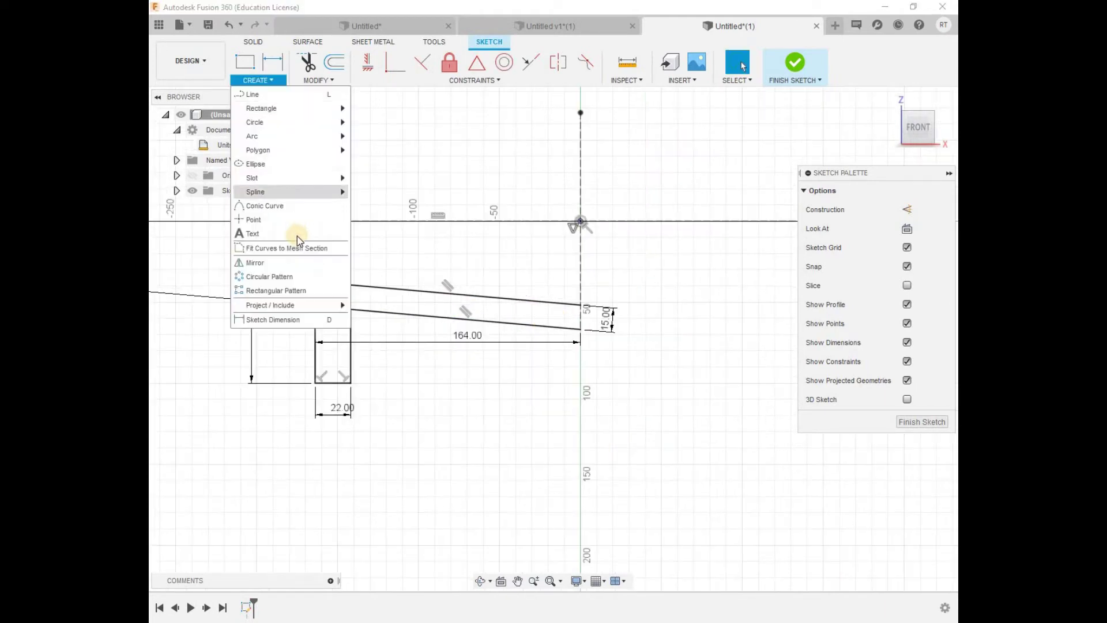
Mirror the six profile lines across the vertical construction line
click(298, 269)
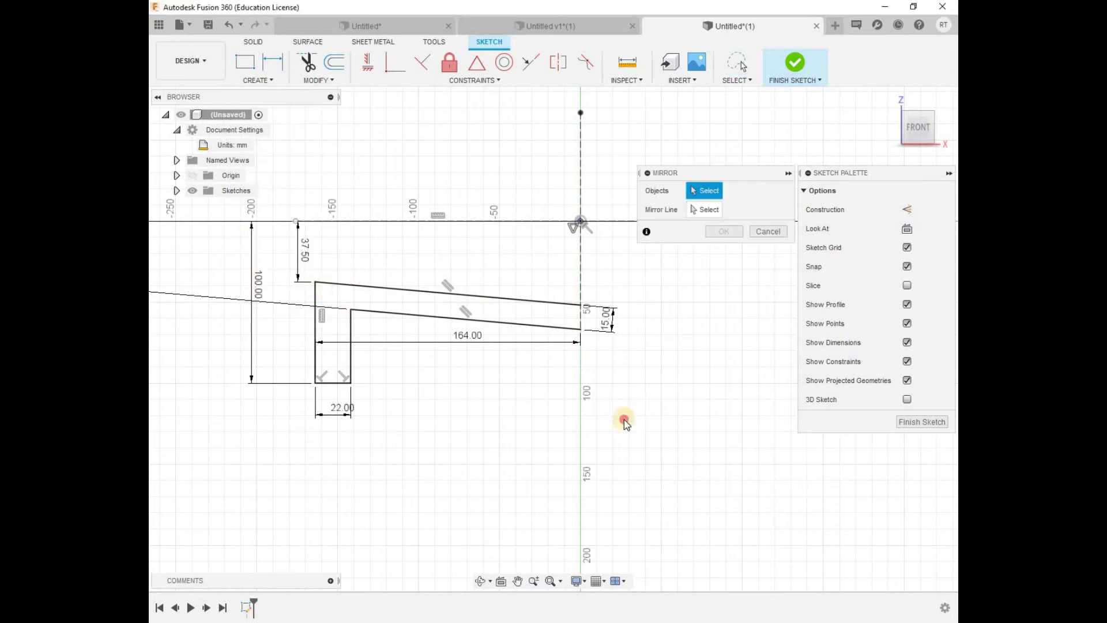
drag(249, 247, 626, 408)
mouse_move(298, 223)
mouse_down()
mouse_move(529, 383)
mouse_move(319, 418)
mouse_up()
drag(254, 254, 307, 297)
drag(294, 242, 375, 407)
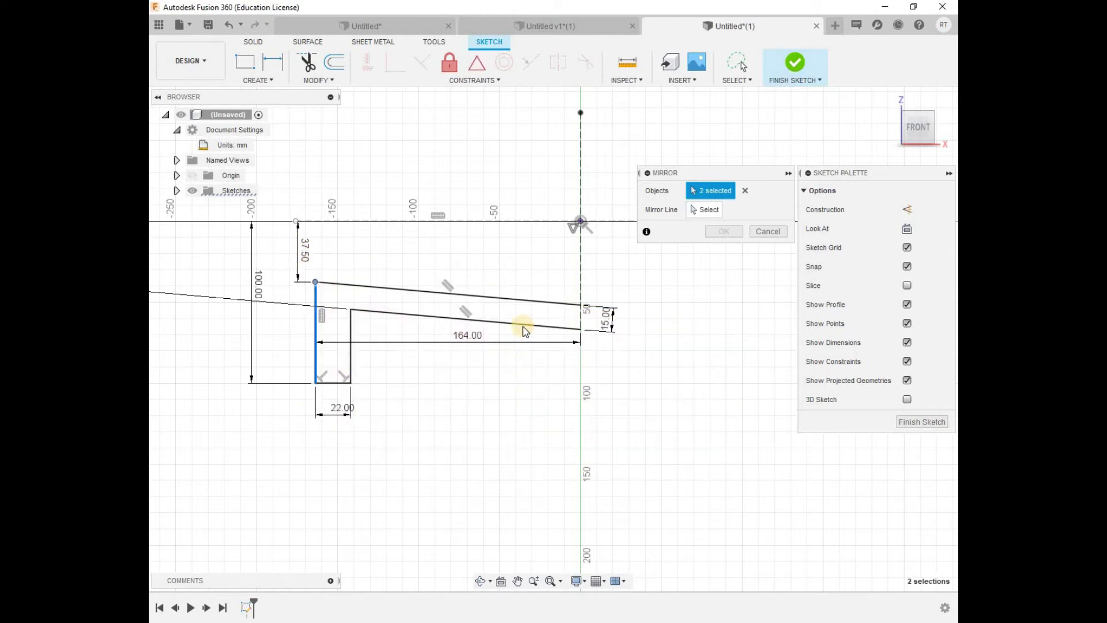
click(510, 326)
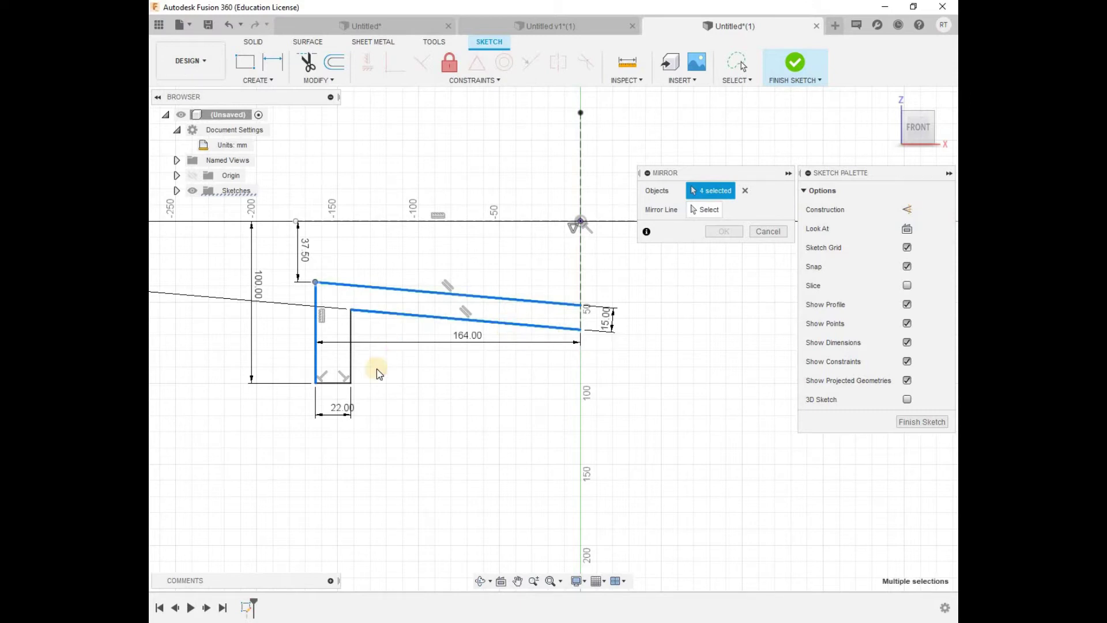
click(350, 371)
click(708, 215)
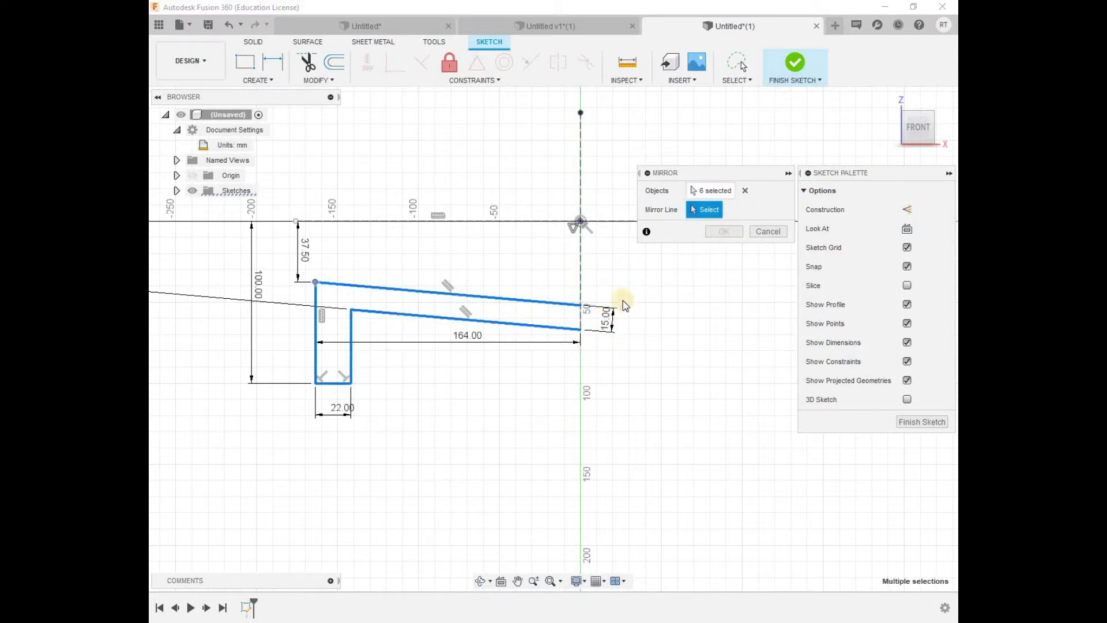
click(580, 313)
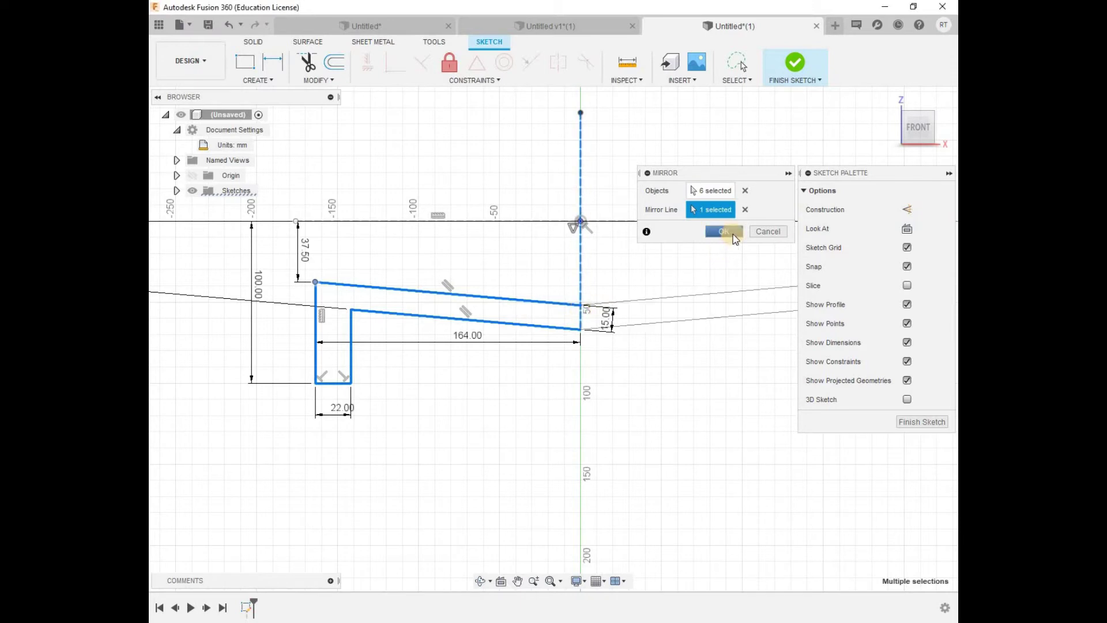
click(724, 231)
scroll(675, 336, down, 4)
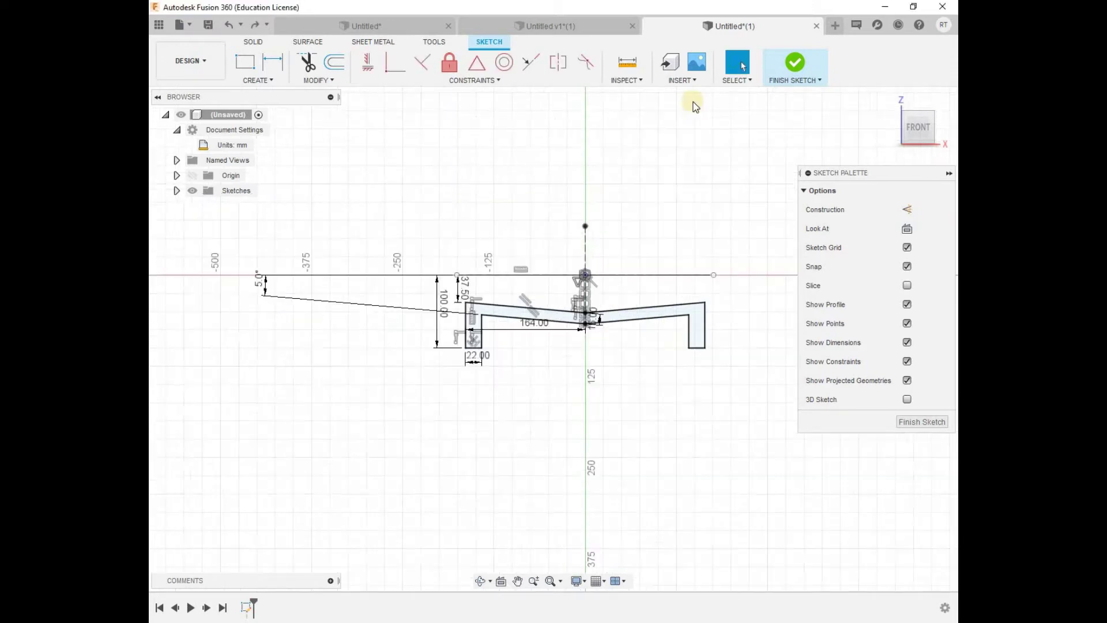
Finish the sketch and revolve the profile 360° about the horizontal centreline
click(805, 61)
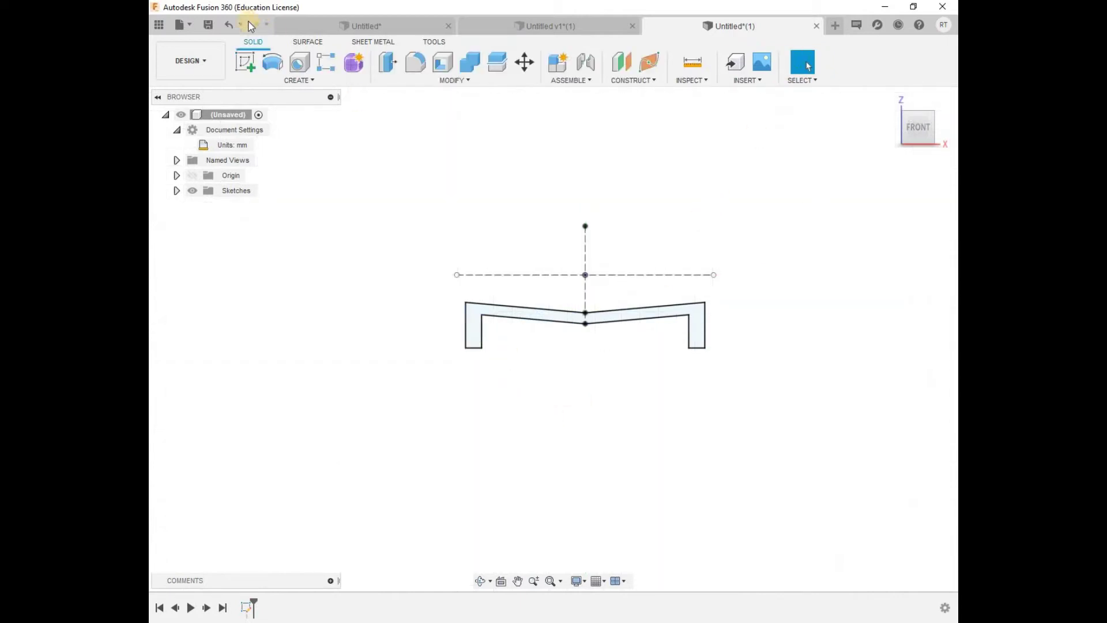
click(273, 62)
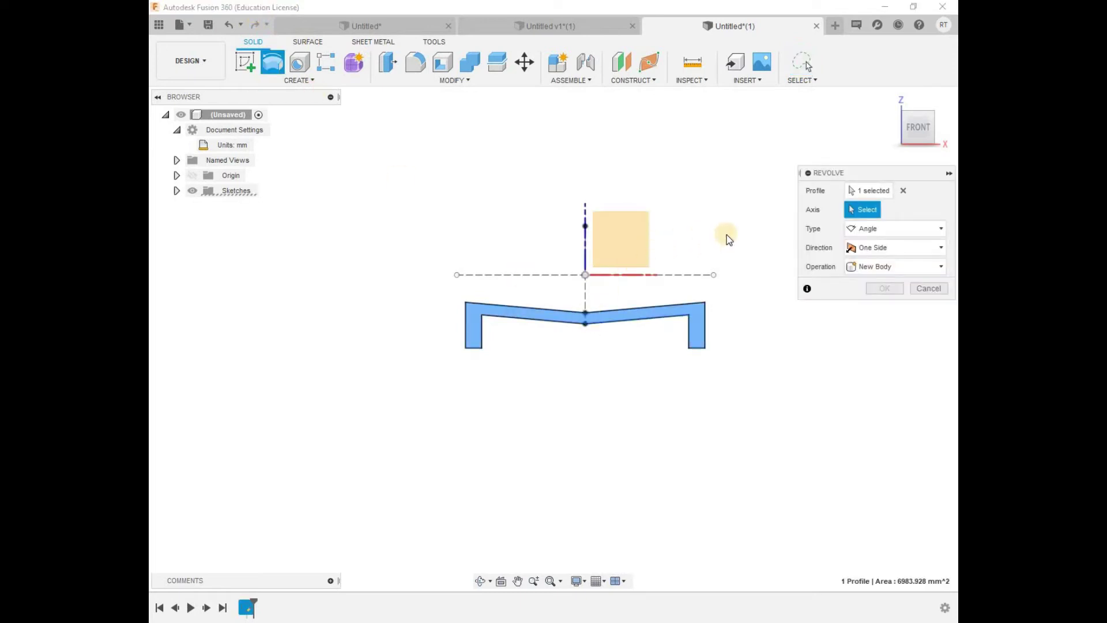
click(670, 275)
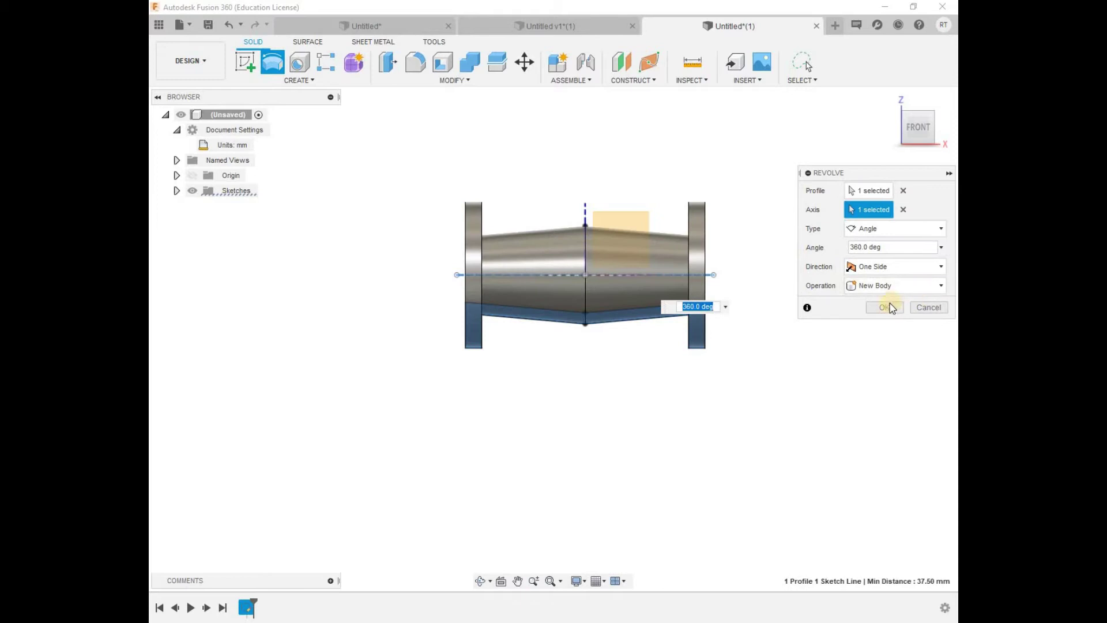
click(891, 307)
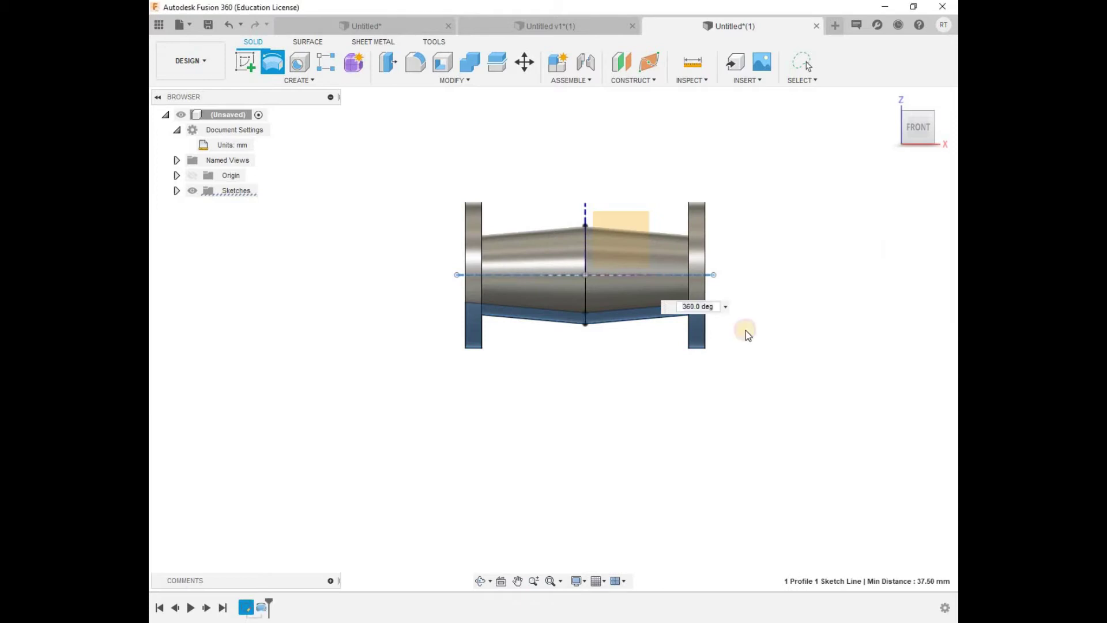
Orbit the view to inspect the revolved pipe in 3D
click(480, 581)
mouse_move(508, 377)
mouse_down()
mouse_move(606, 383)
mouse_move(521, 396)
mouse_move(505, 358)
mouse_move(632, 286)
mouse_move(648, 306)
mouse_up()
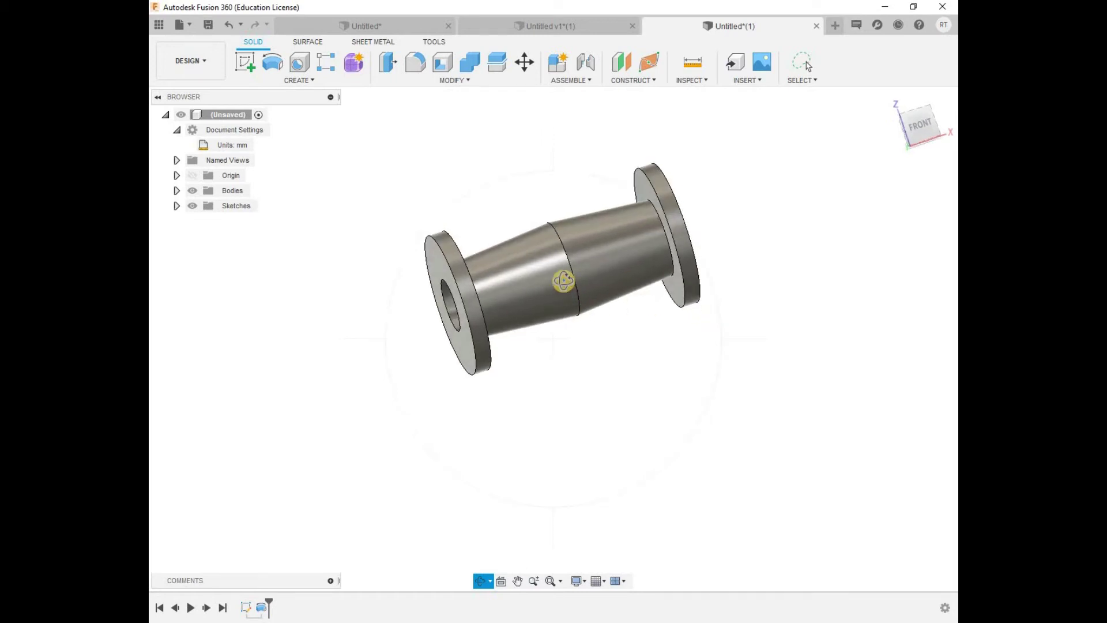
scroll(569, 267, up, 2)
scroll(570, 268, down, 1)
key(Escape)
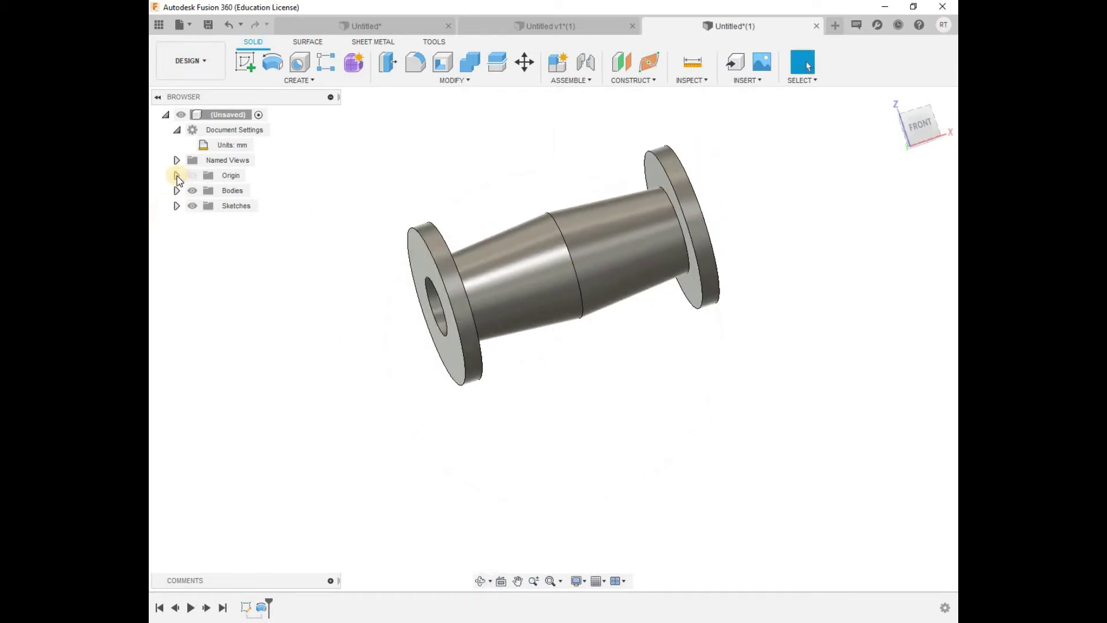
Start a new XY-plane sketch with Slice on to reveal the hatched pipe wall
click(177, 176)
click(237, 251)
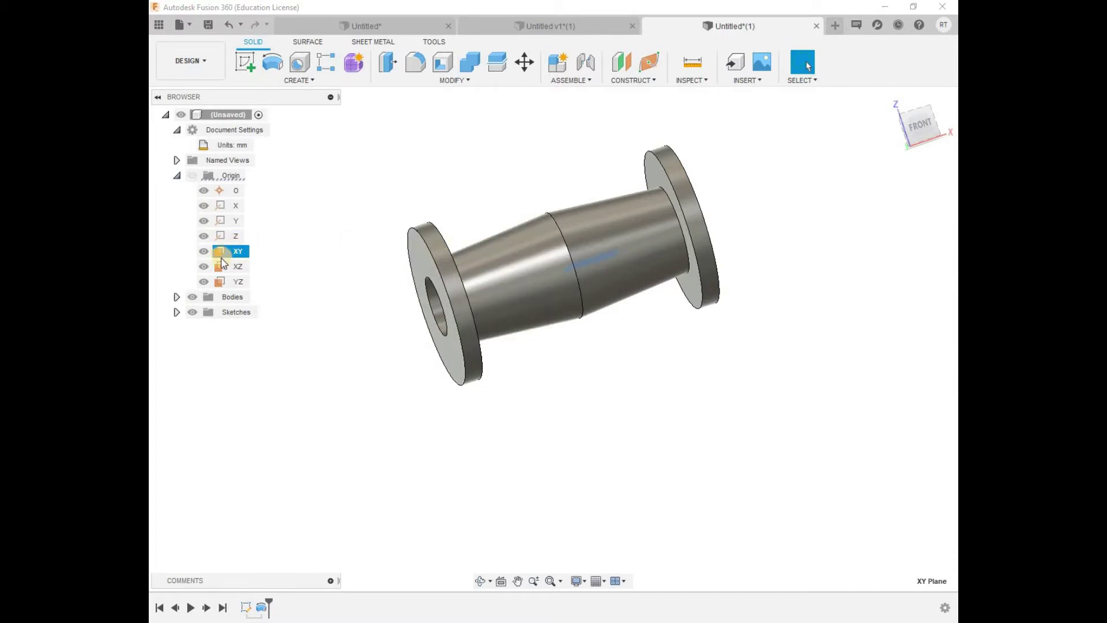
click(221, 281)
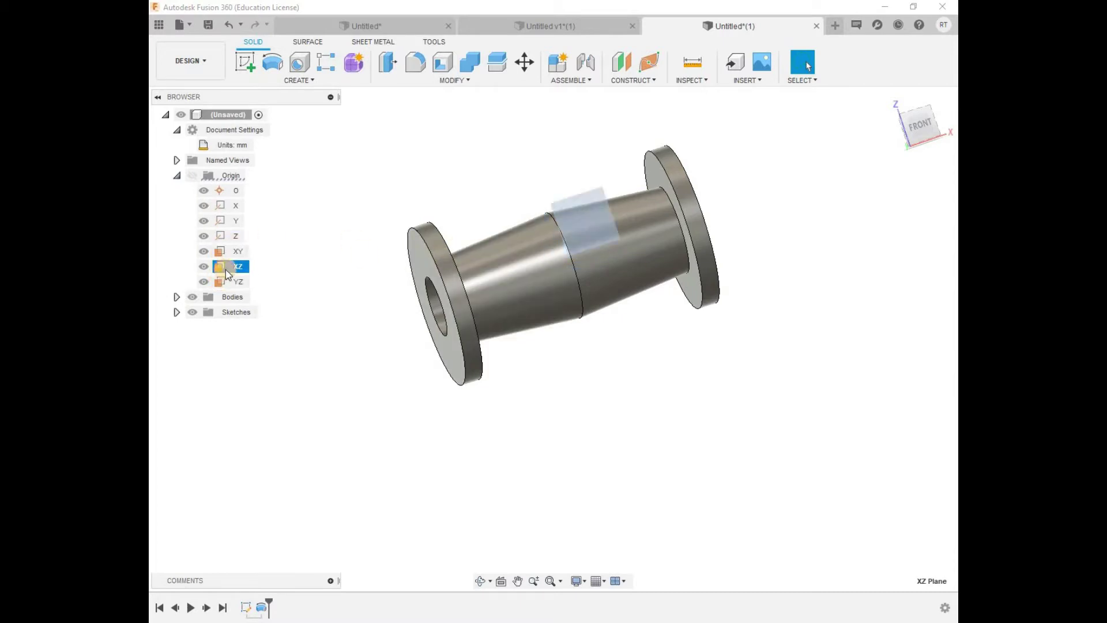
click(238, 254)
click(225, 252)
right_click(224, 254)
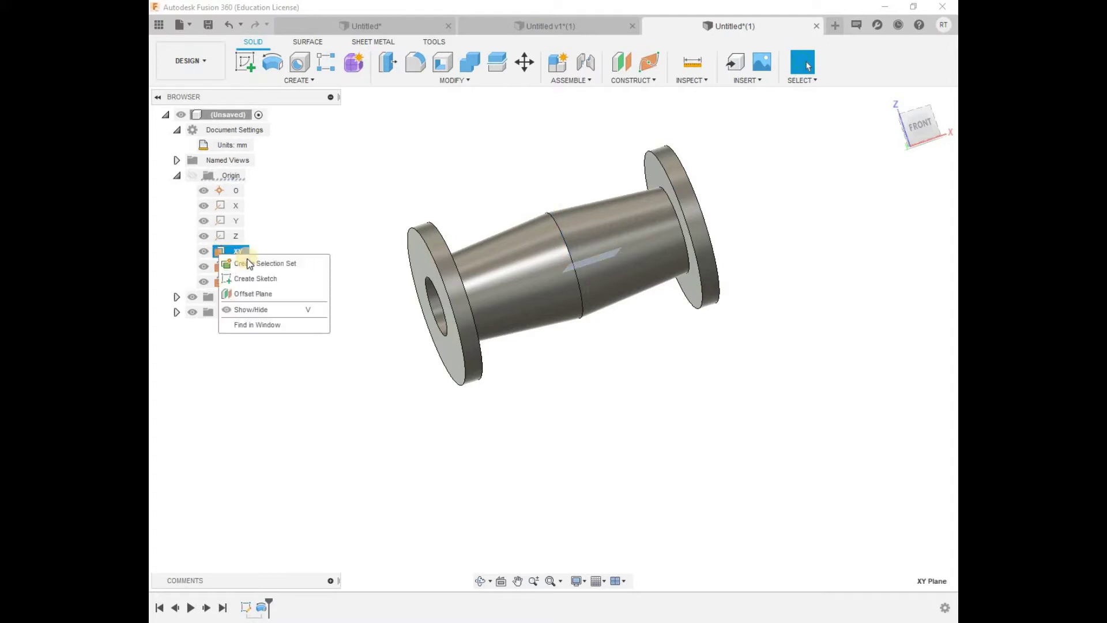
click(268, 282)
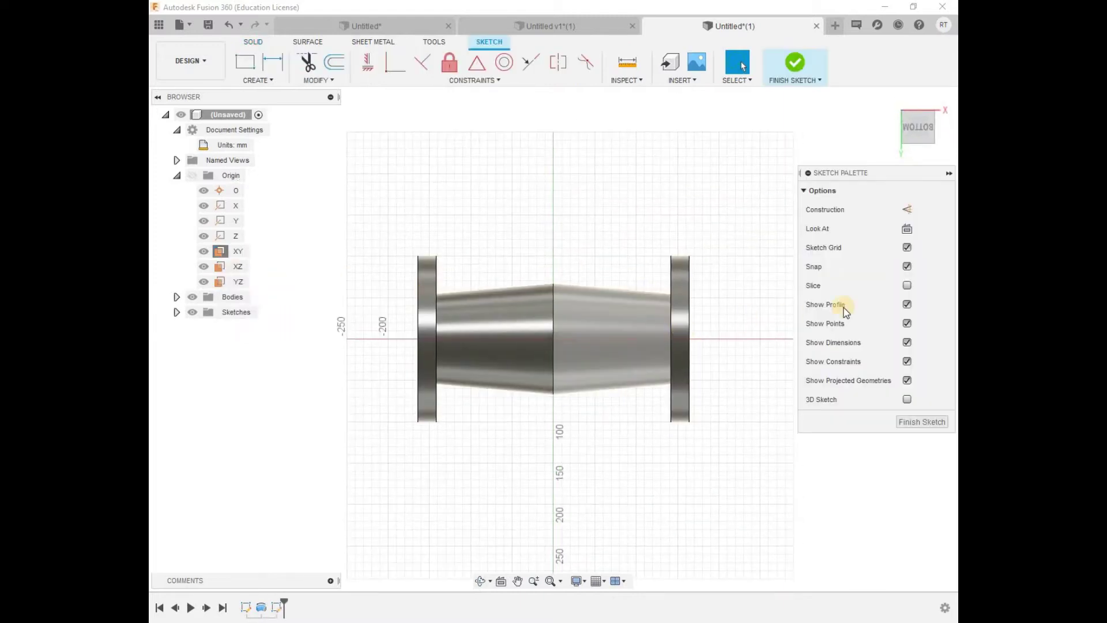
click(906, 285)
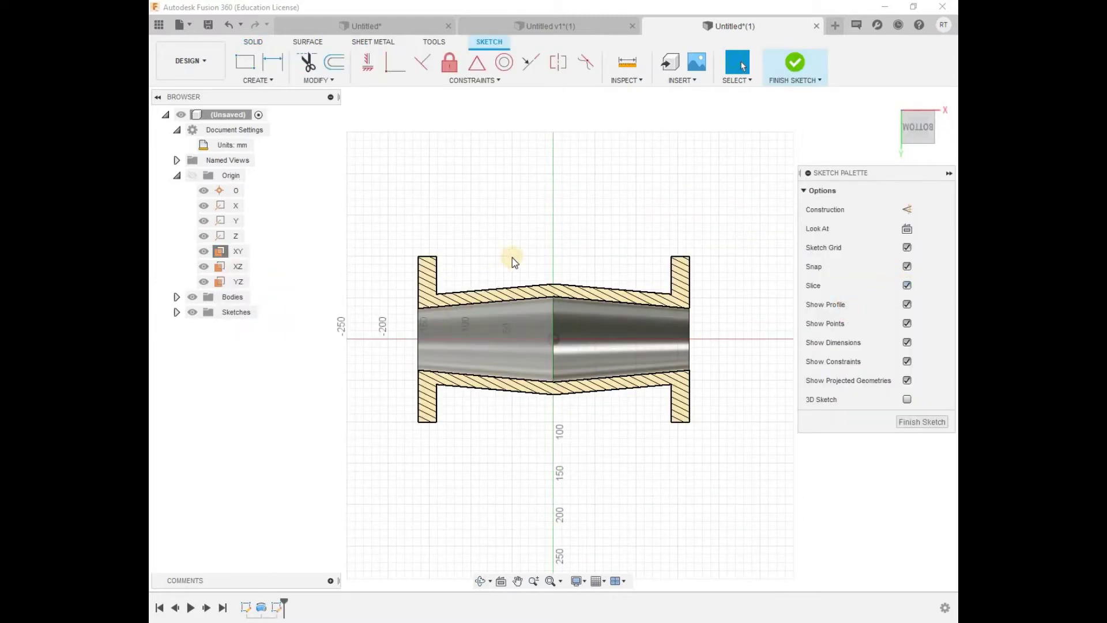
scroll(519, 256, up, 2)
scroll(534, 197, up, 2)
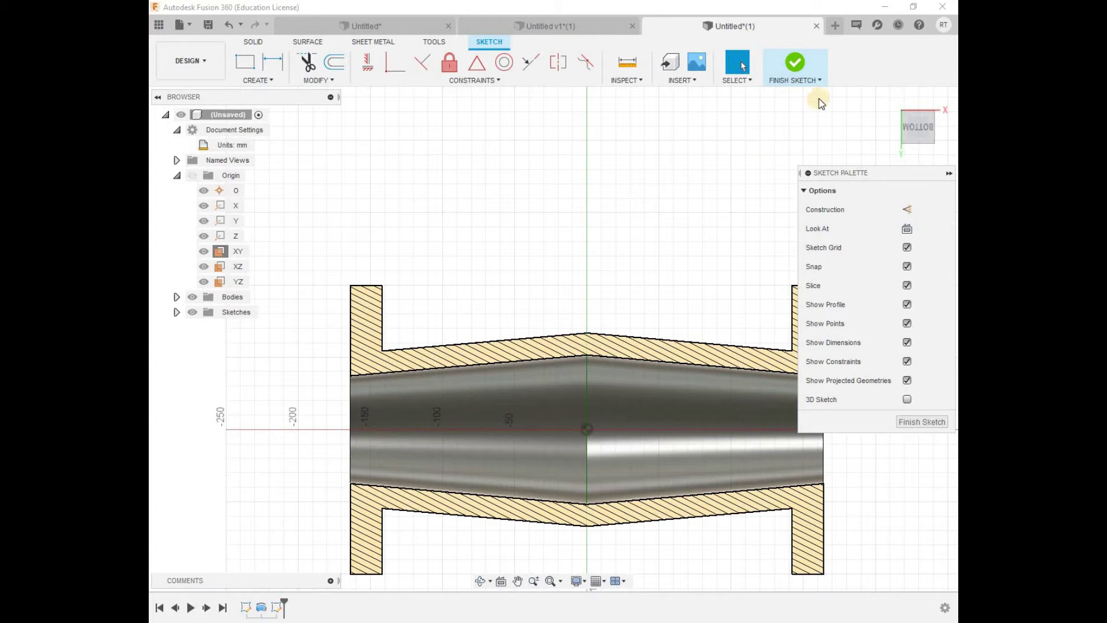
Finish the sketch and select the XZ origin plane as reference
click(793, 65)
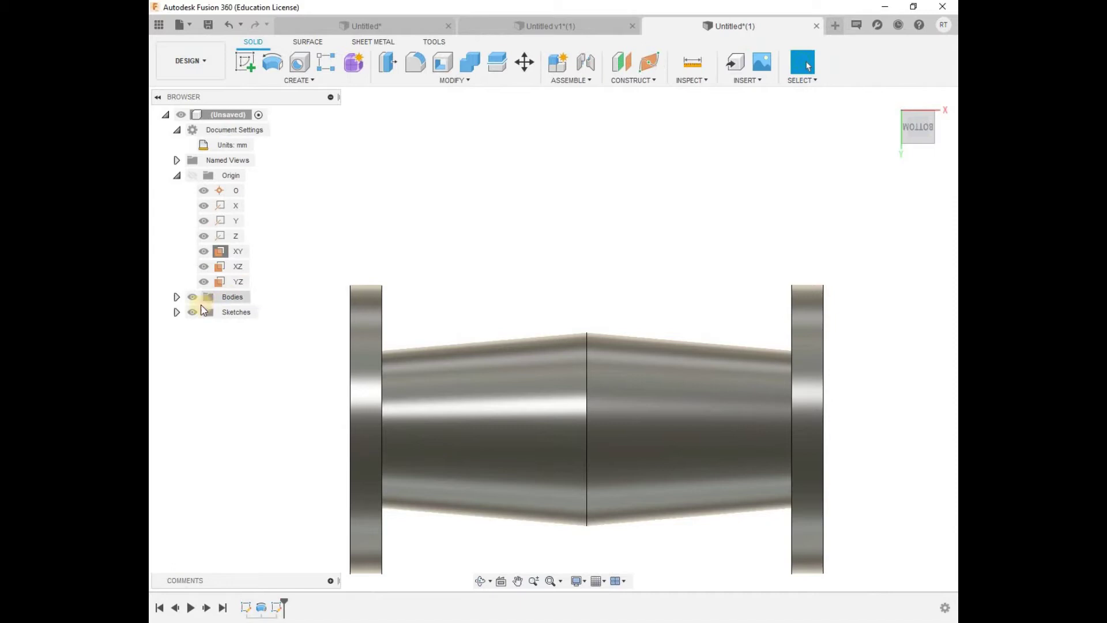
click(177, 312)
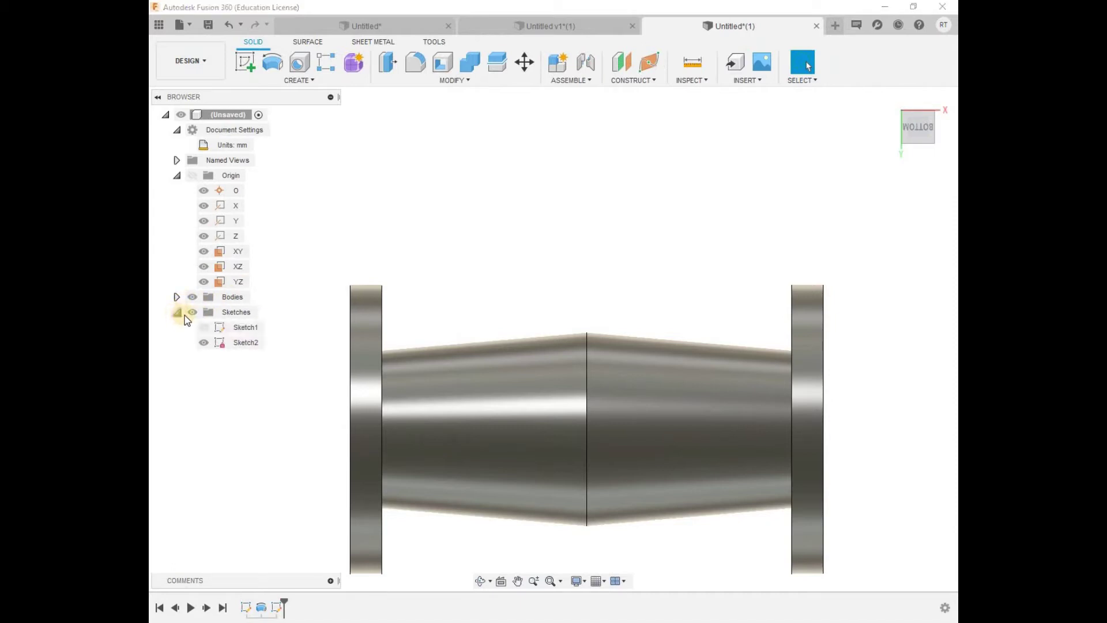
click(222, 256)
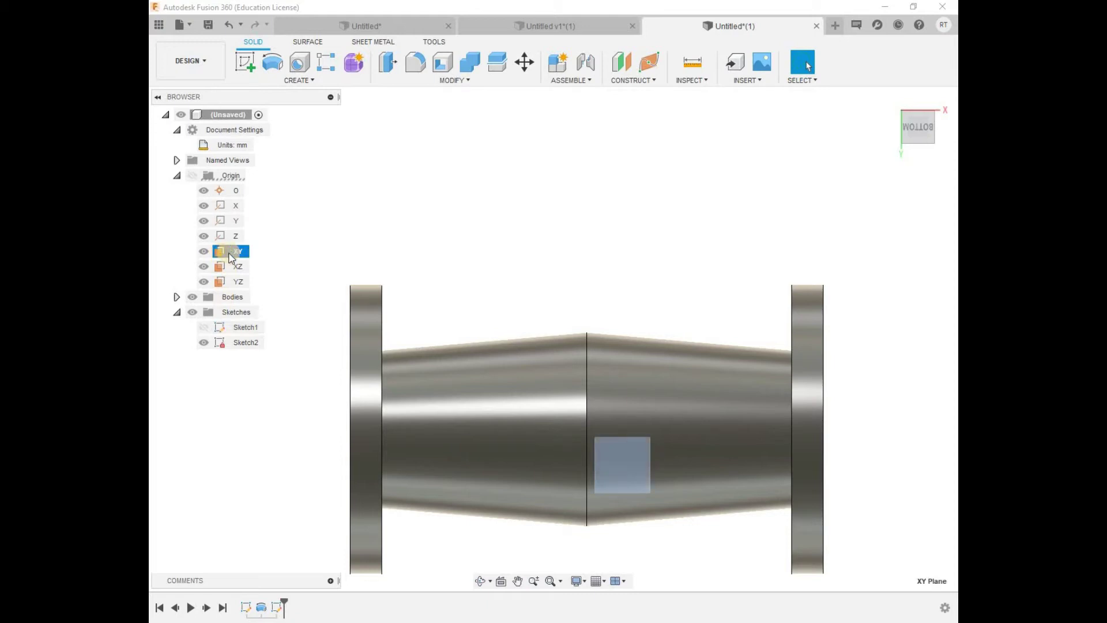
click(223, 271)
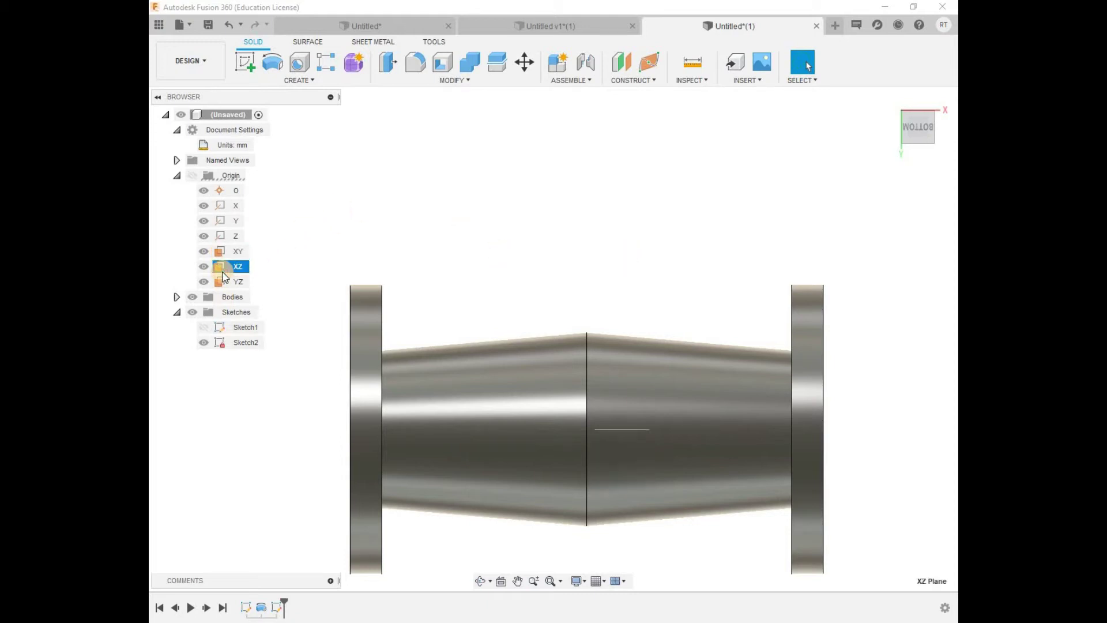
Create a construction plane offset -110 mm from XZ above the pipe
click(628, 81)
click(638, 96)
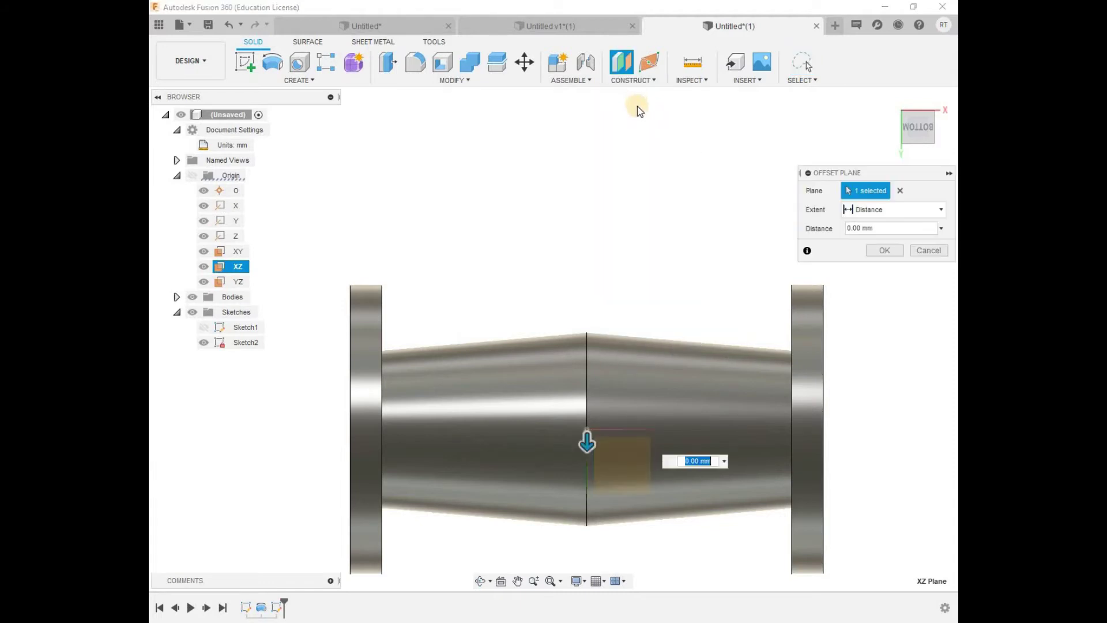
drag(588, 446, 615, 313)
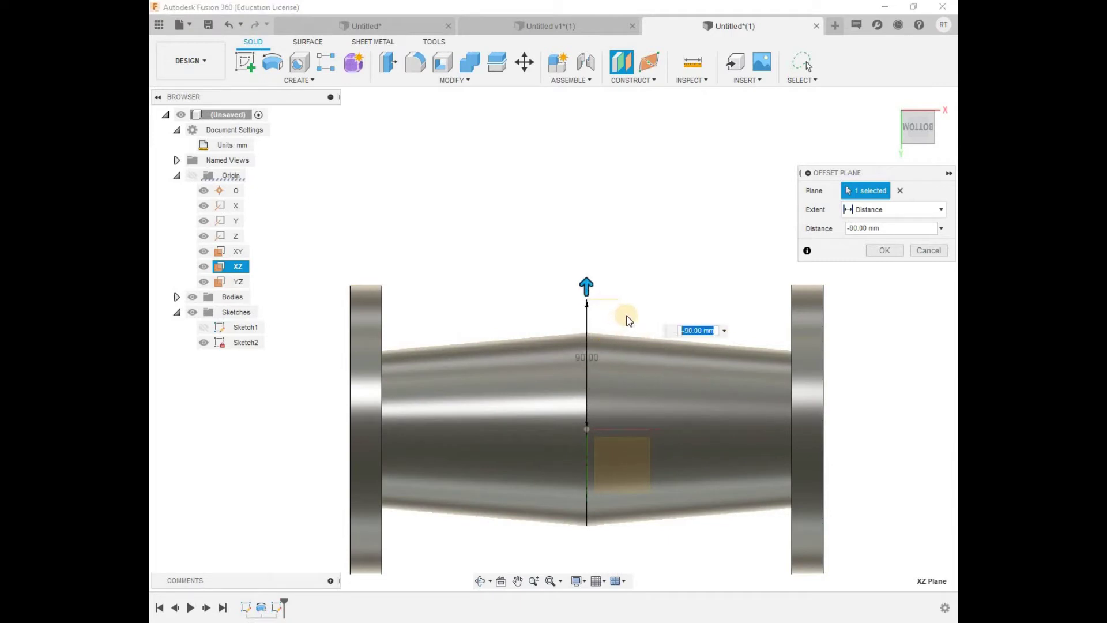
text(110)
key(Return)
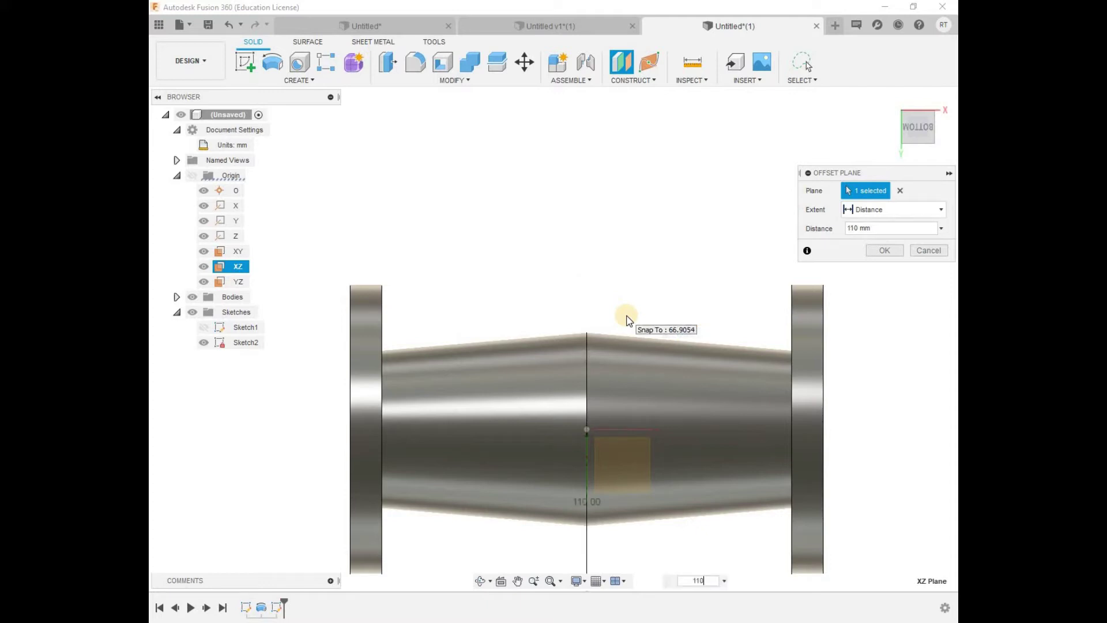
scroll(610, 407, up, 2)
scroll(610, 407, down, 2)
scroll(614, 438, down, 3)
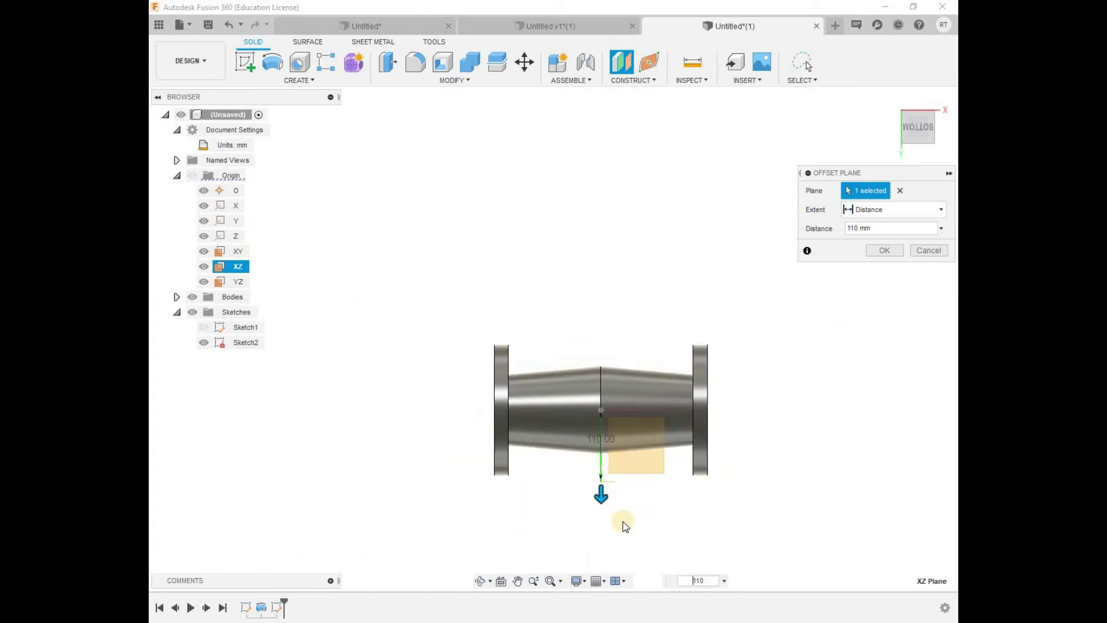
text(-)
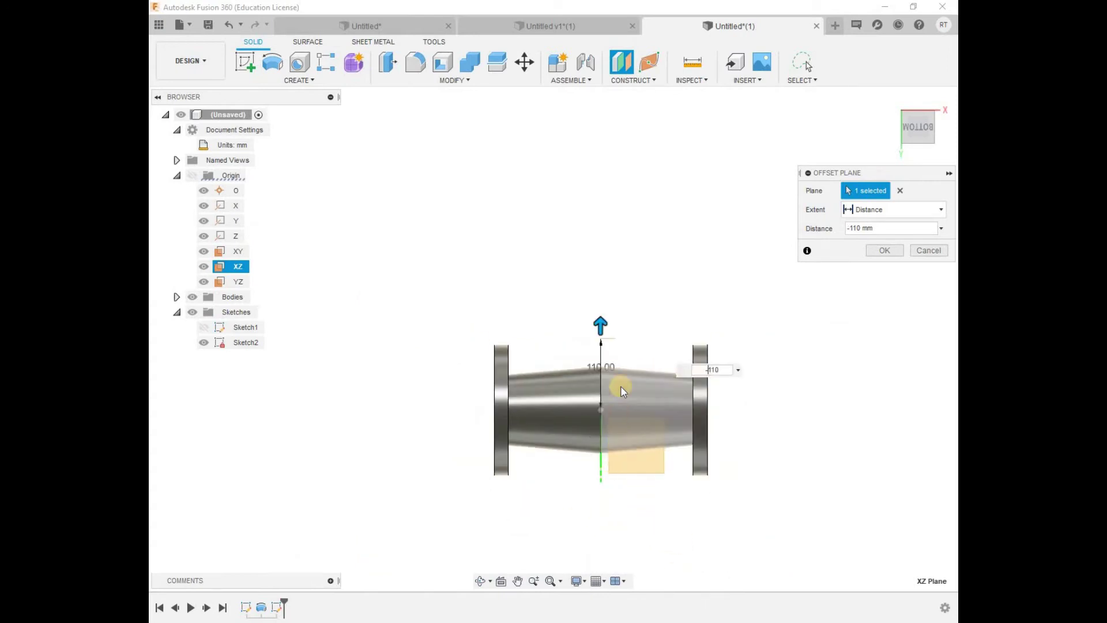
scroll(600, 349, up, 3)
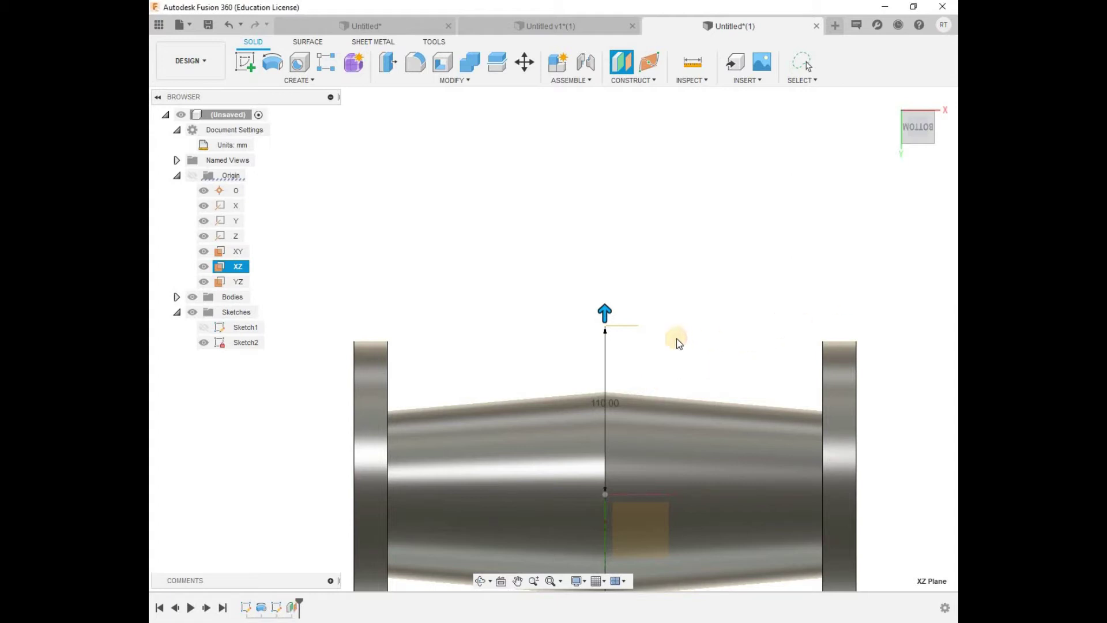
click(480, 580)
drag(600, 442, 655, 323)
Start a new sketch on the offset plane Plane1
key(Escape)
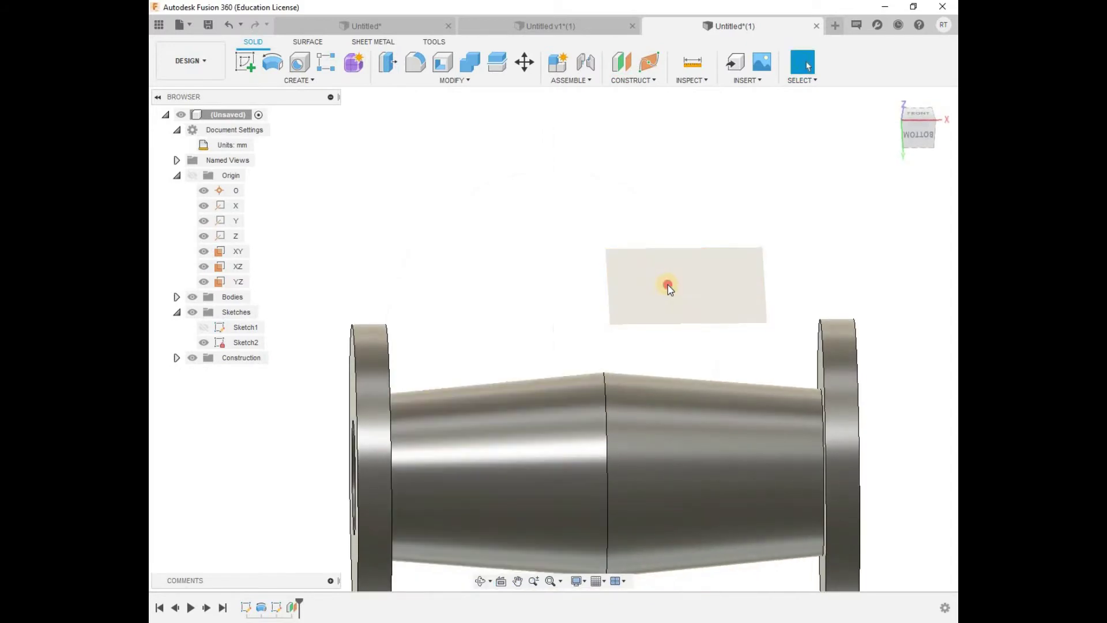
click(666, 287)
click(245, 61)
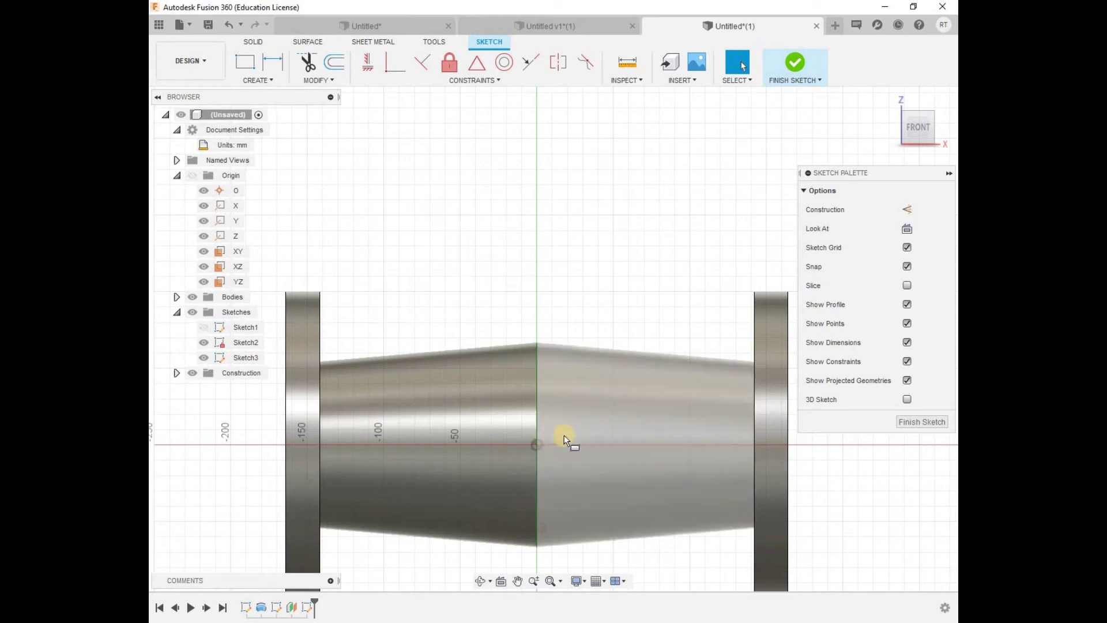
Draw two concentric center-point rectangles from the origin, an outer and a smaller inner one
key(r)
click(536, 444)
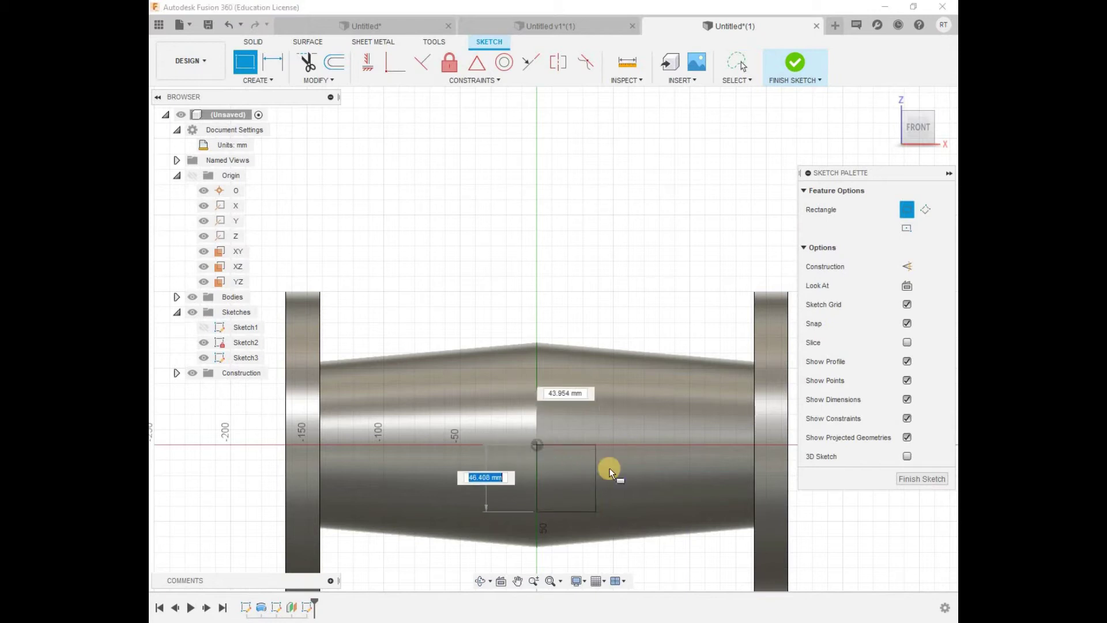
click(906, 228)
click(537, 445)
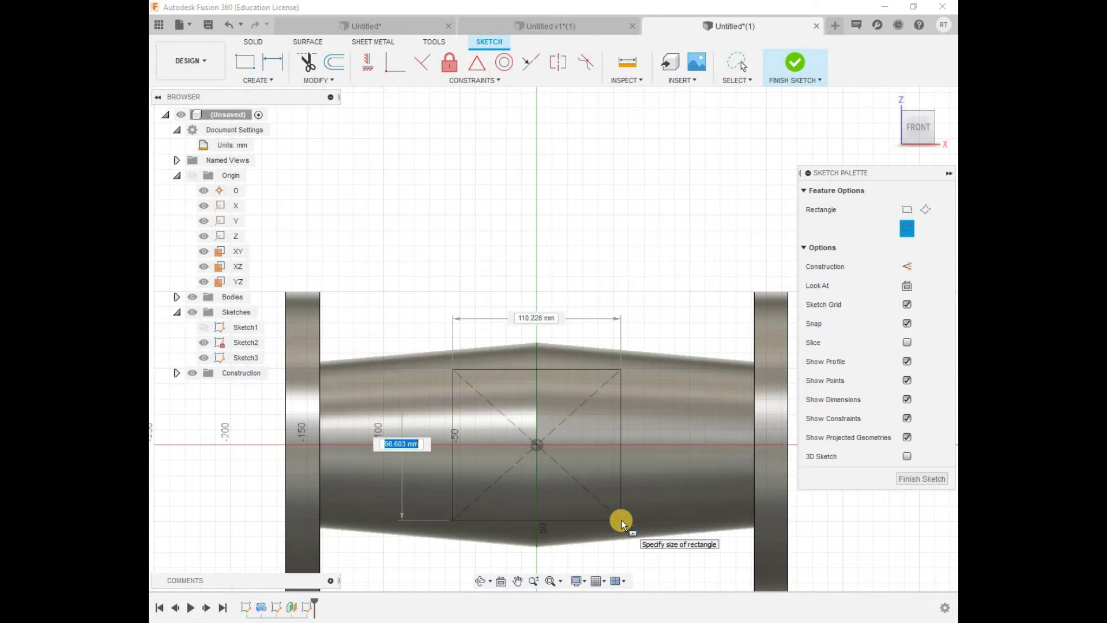
click(634, 546)
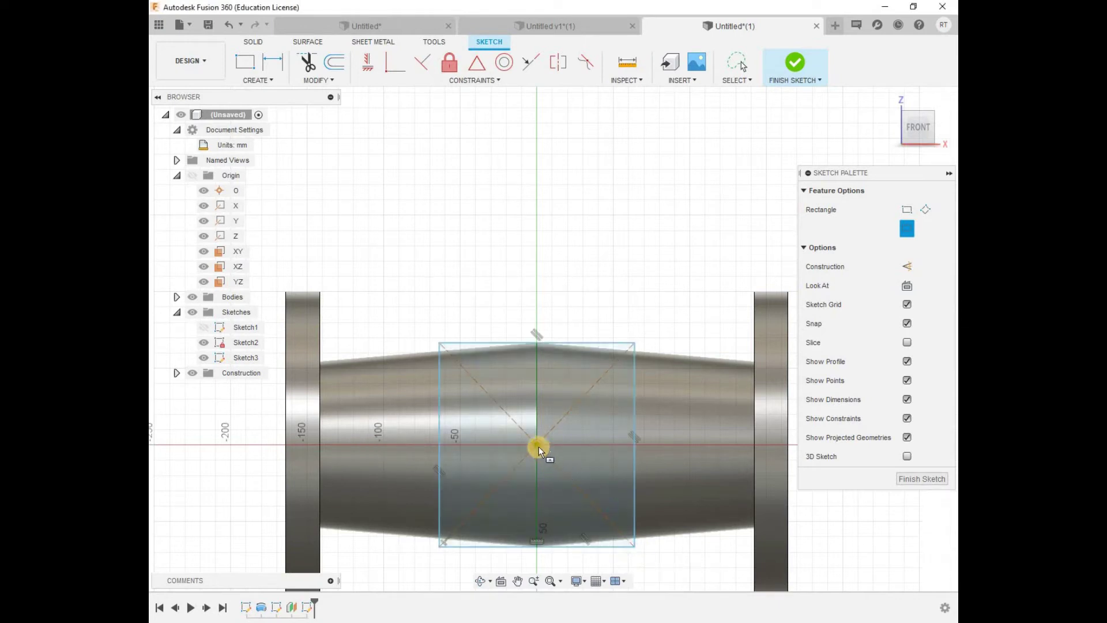
click(539, 447)
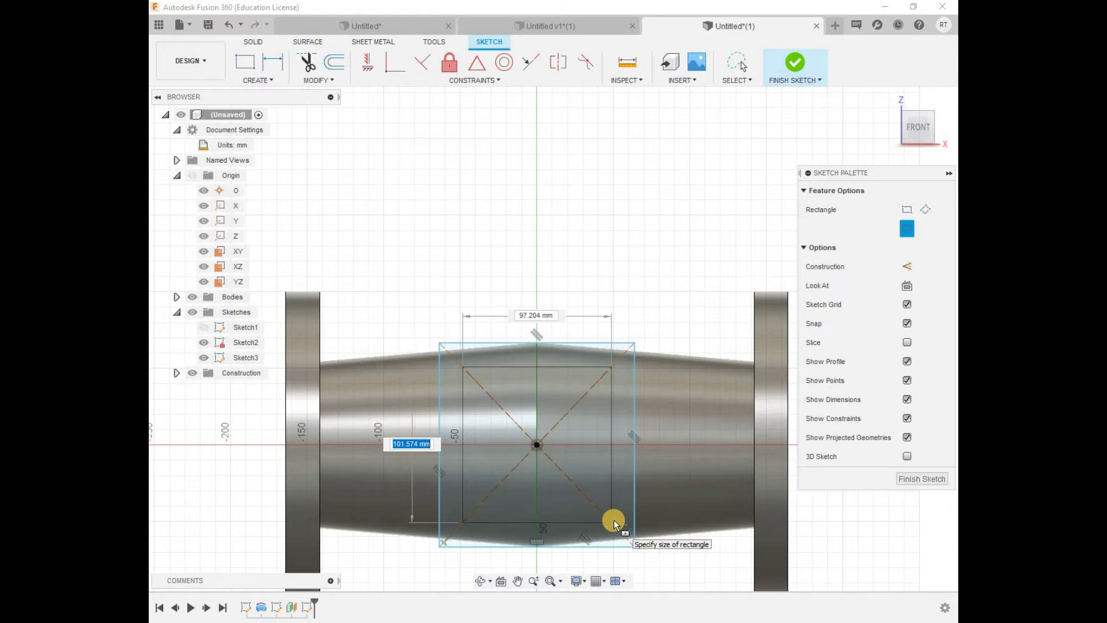
click(619, 518)
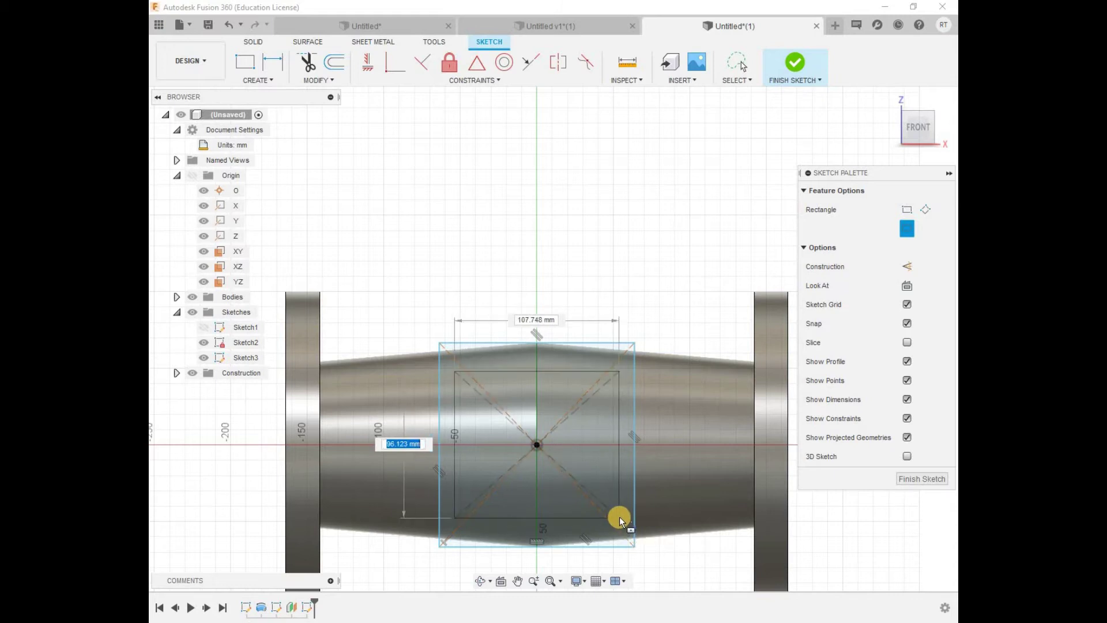
Dimension the inner rectangle's width to 110 mm
scroll(466, 521, down, 2)
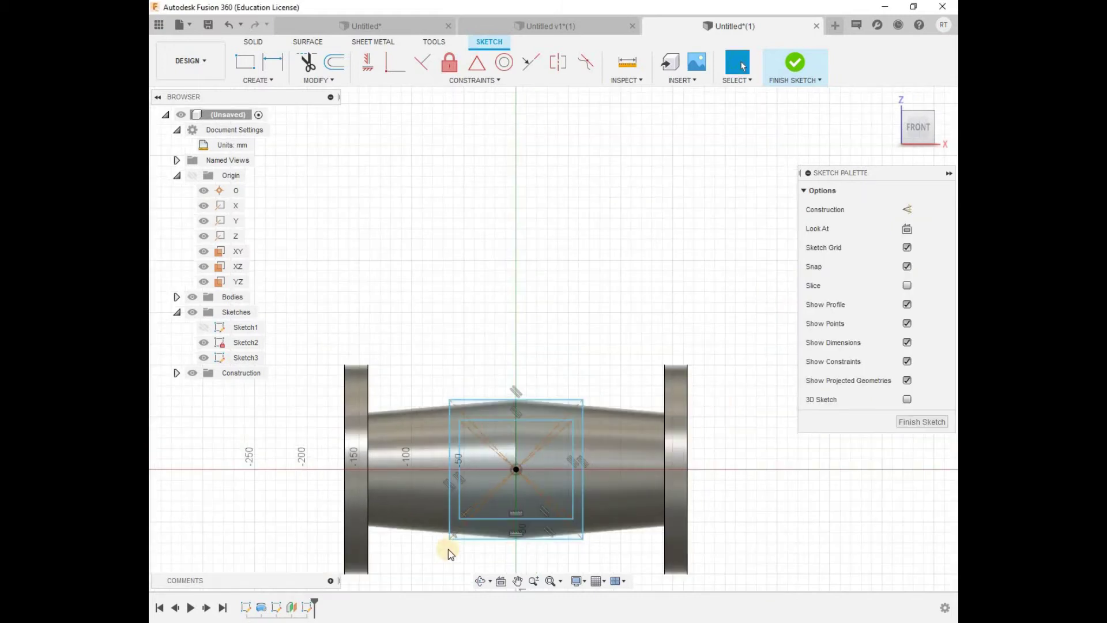
scroll(448, 549, up, 3)
scroll(480, 539, up, 2)
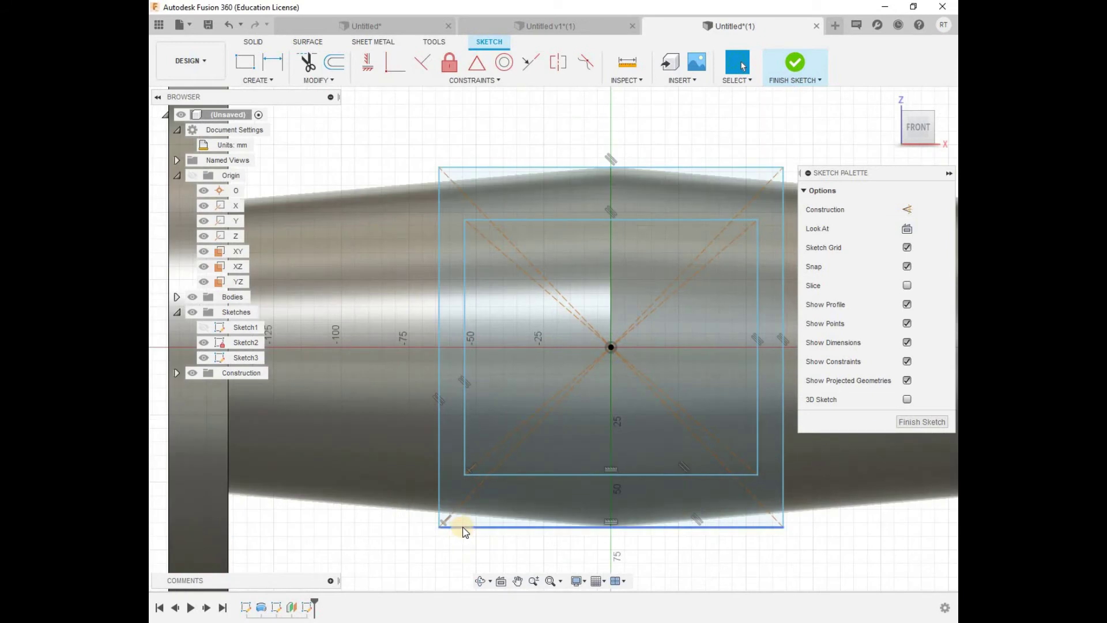
key(l)
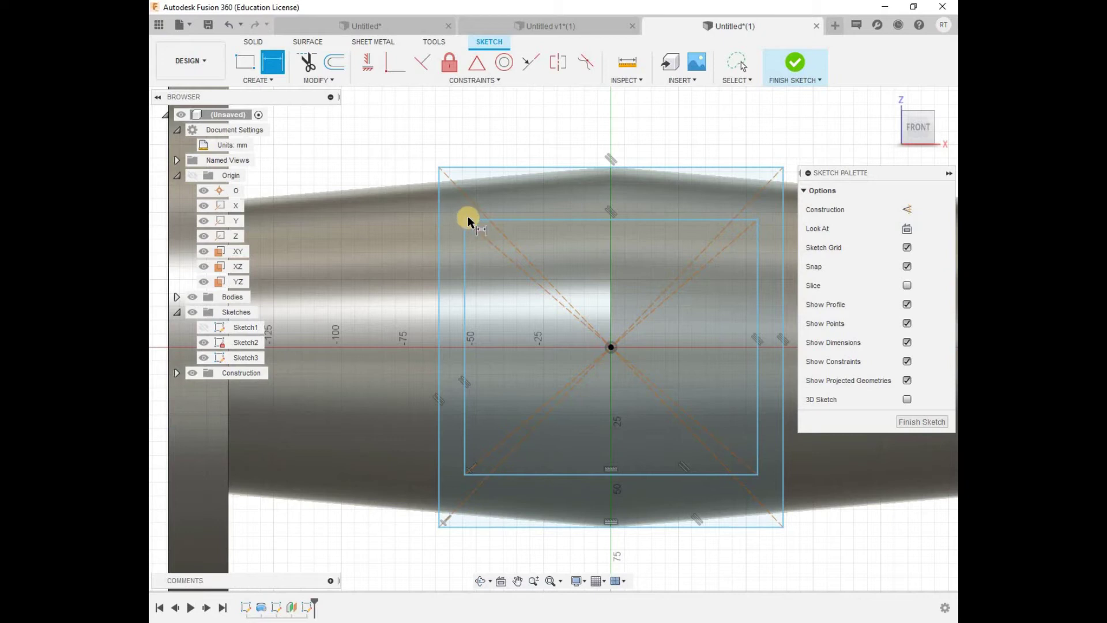
click(757, 219)
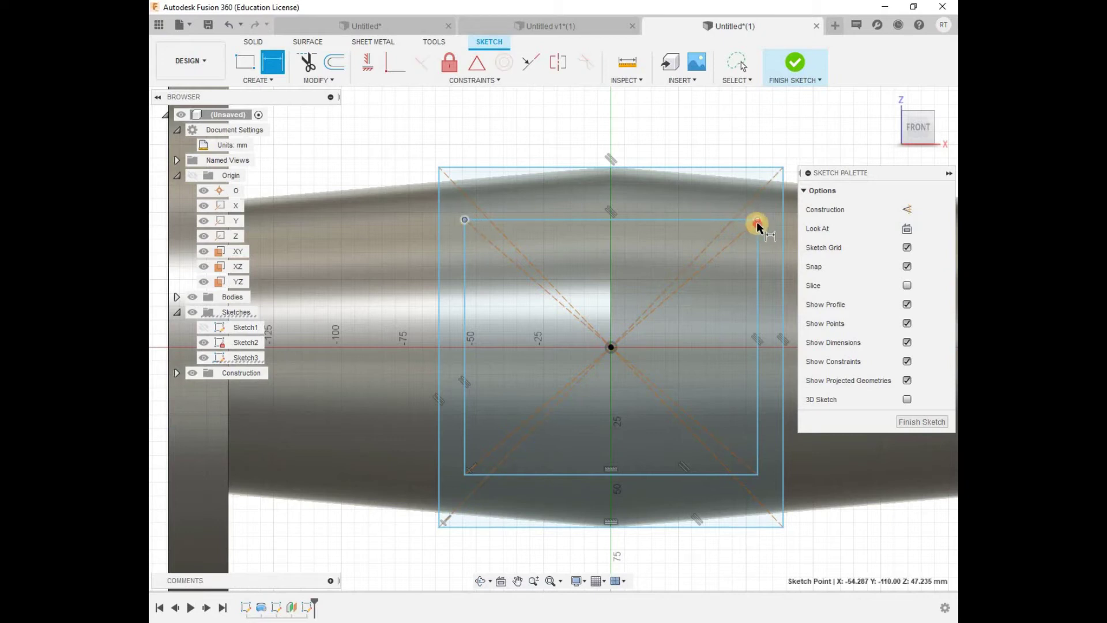
click(604, 137)
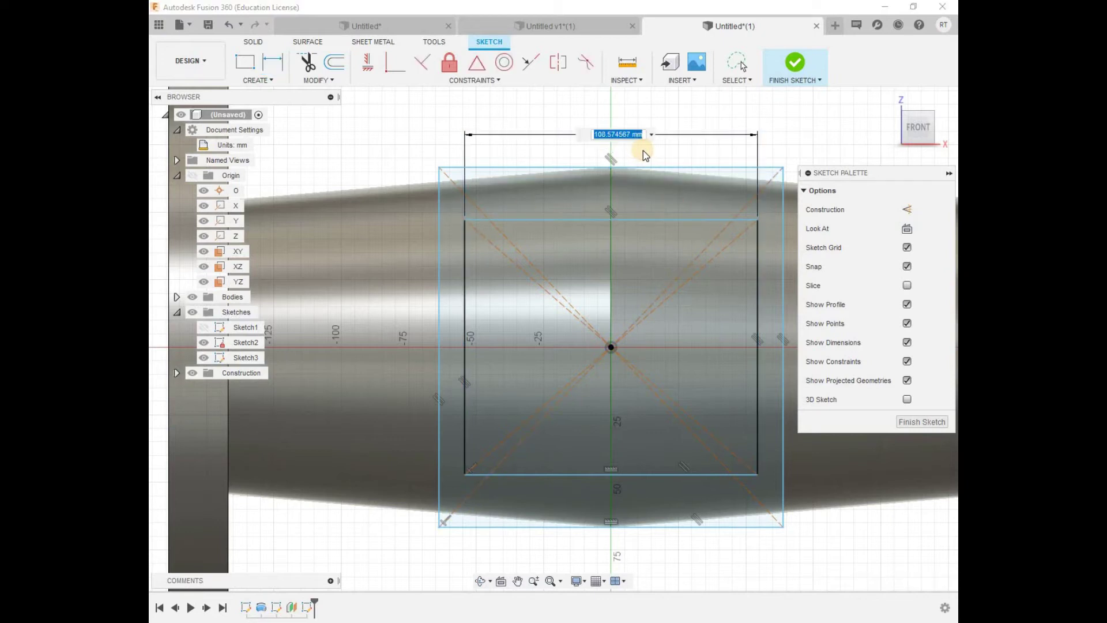
text(110)
key(Return)
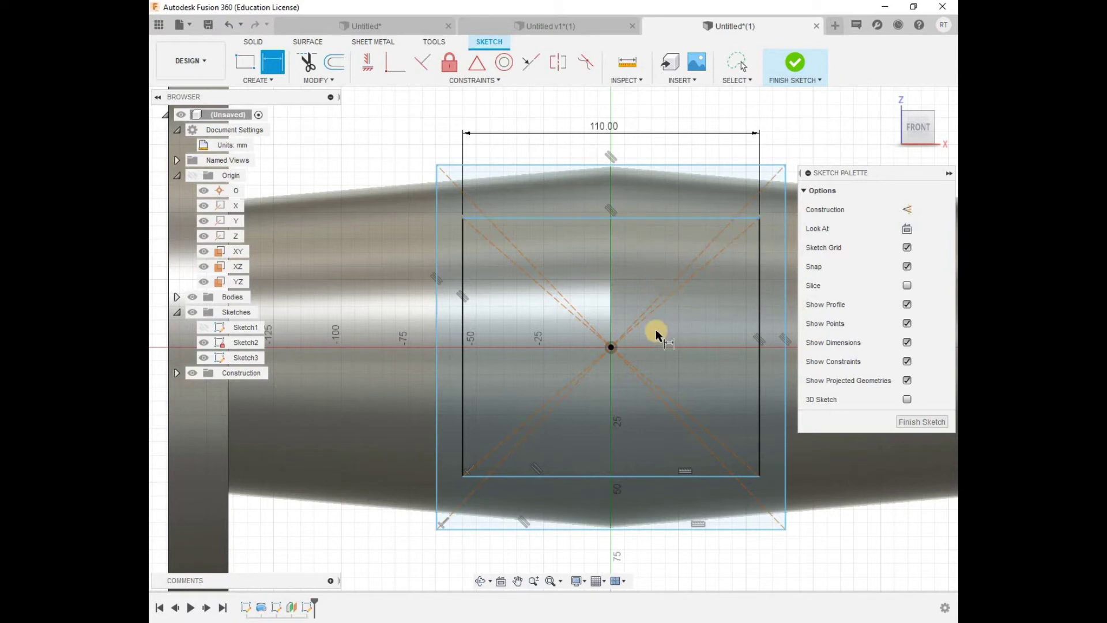
Set the inner rectangle's side gap and bottom gap to the outer frame to 20 mm
click(758, 476)
click(785, 522)
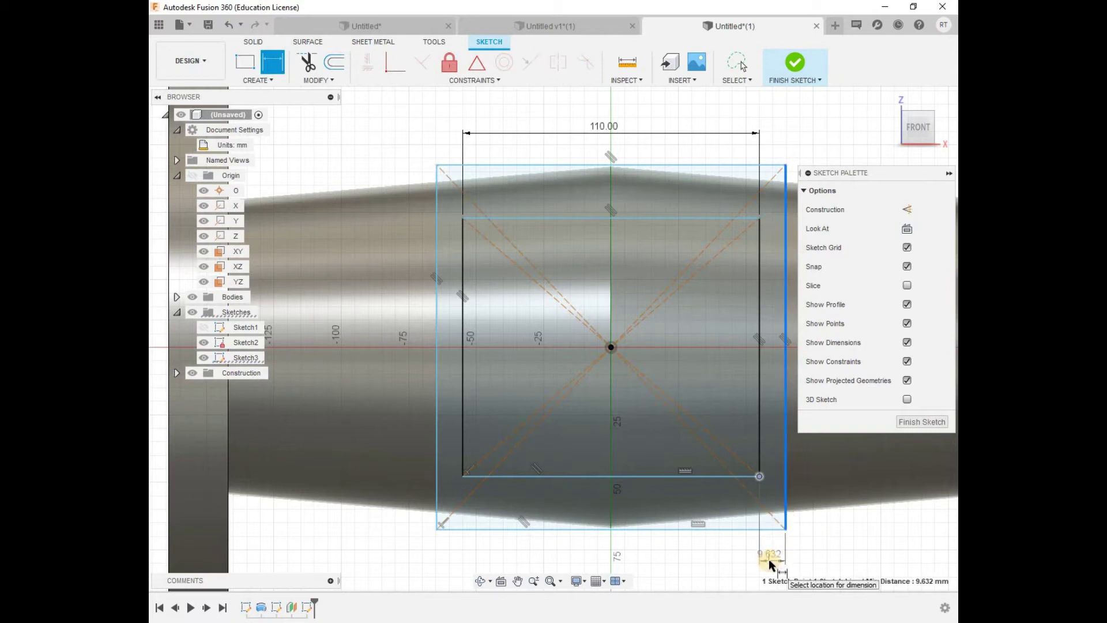
click(772, 563)
key(BackSpace)
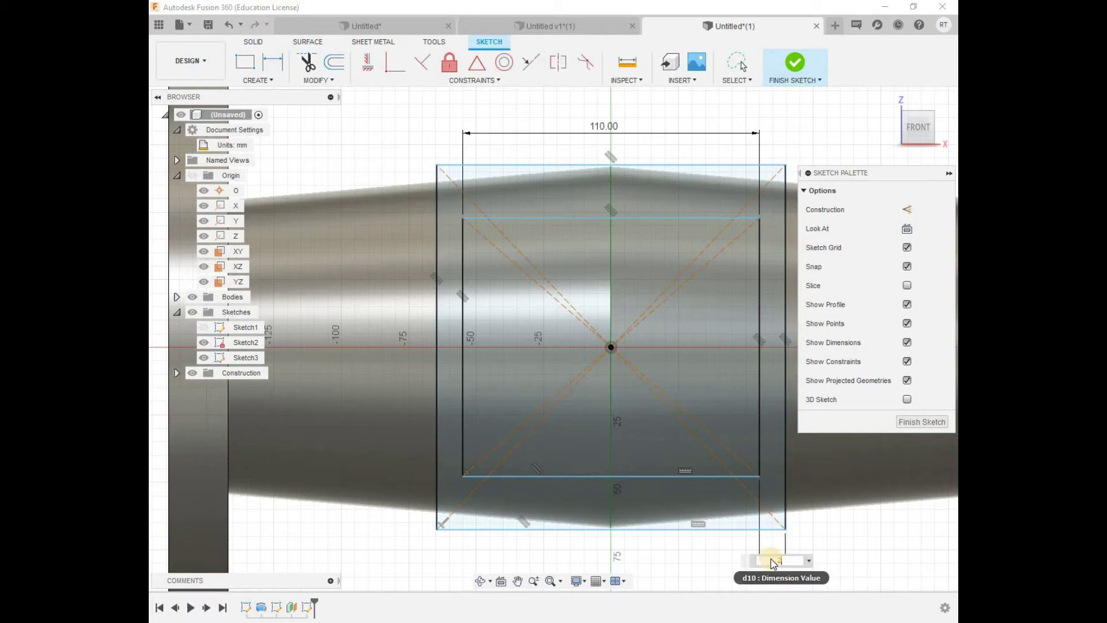
key(Return)
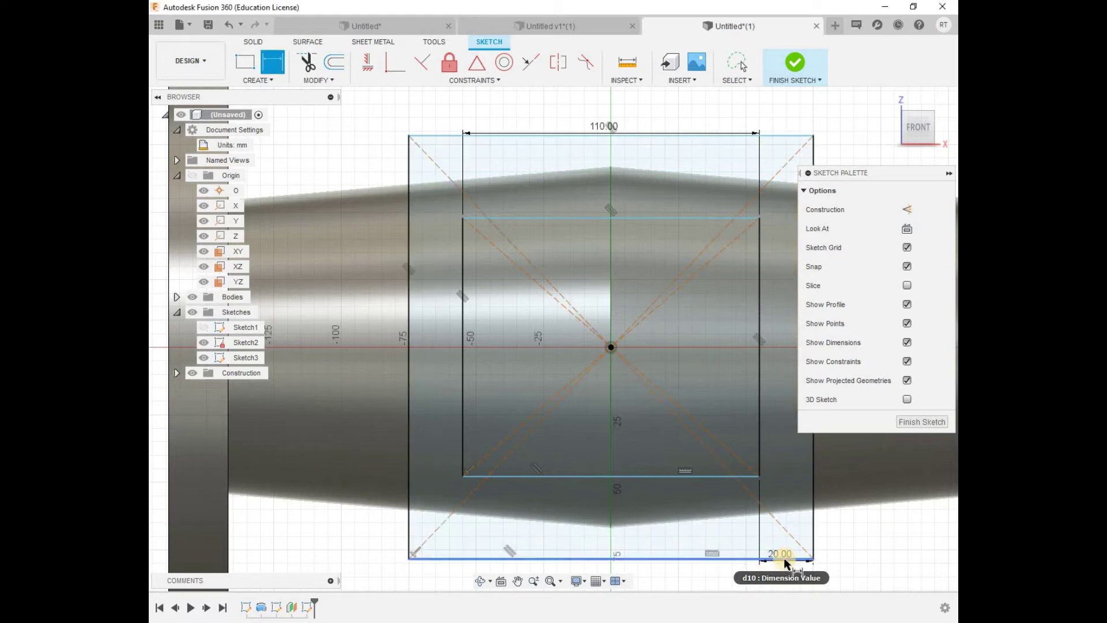
click(745, 476)
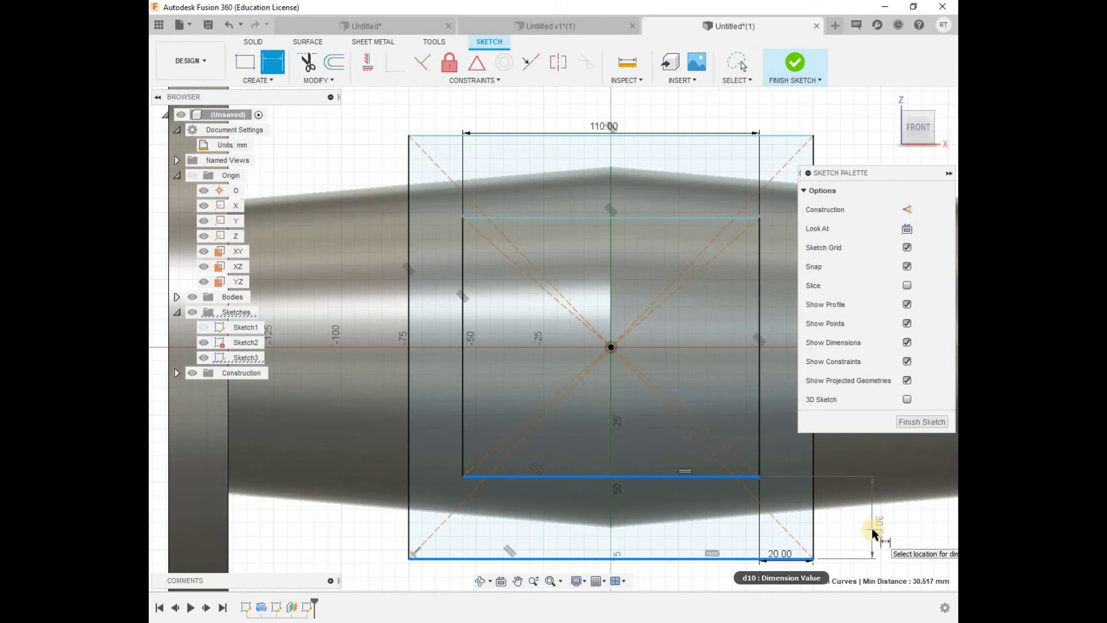
click(872, 527)
text(20)
key(Return)
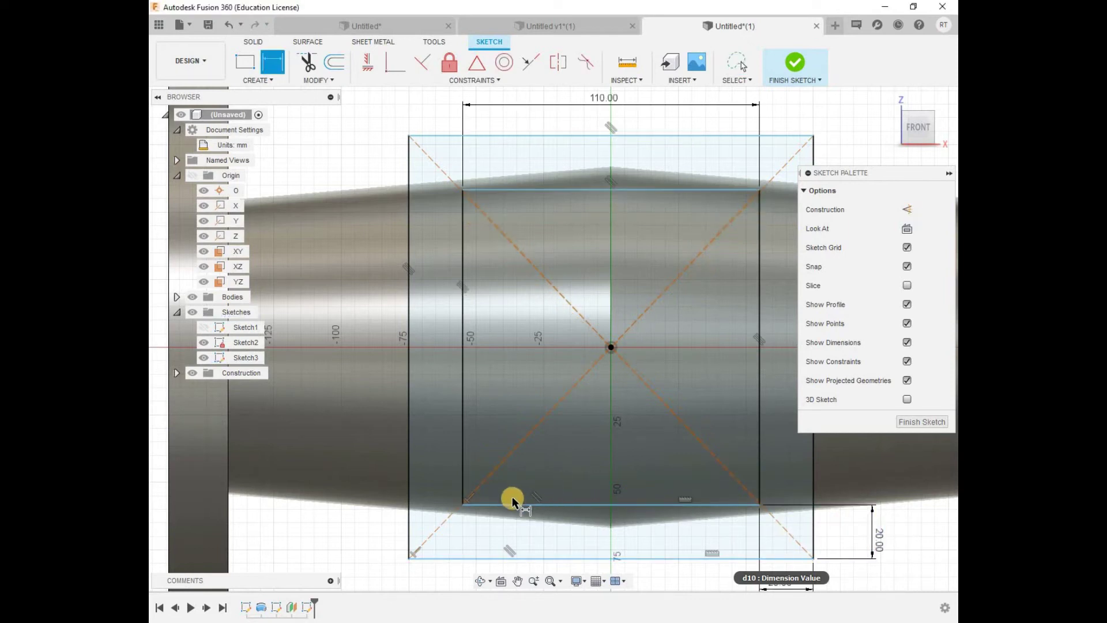
Begin a dimension from the inner left edge to the outer bottom line, then cancel it
scroll(506, 484, down, 1)
scroll(456, 524, down, 2)
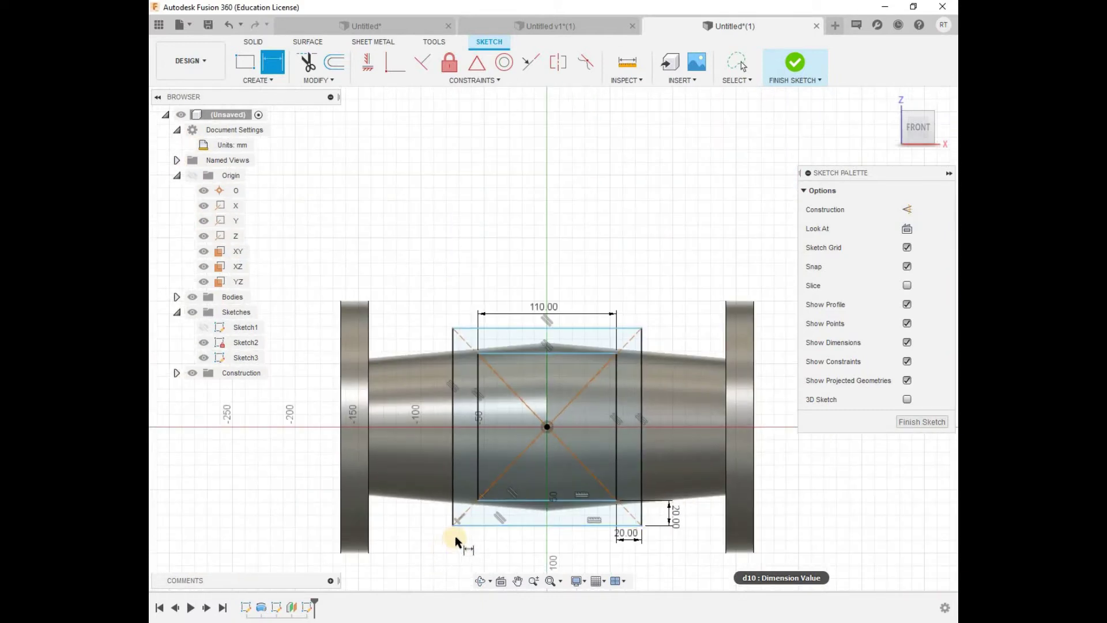
scroll(459, 526, up, 2)
click(497, 459)
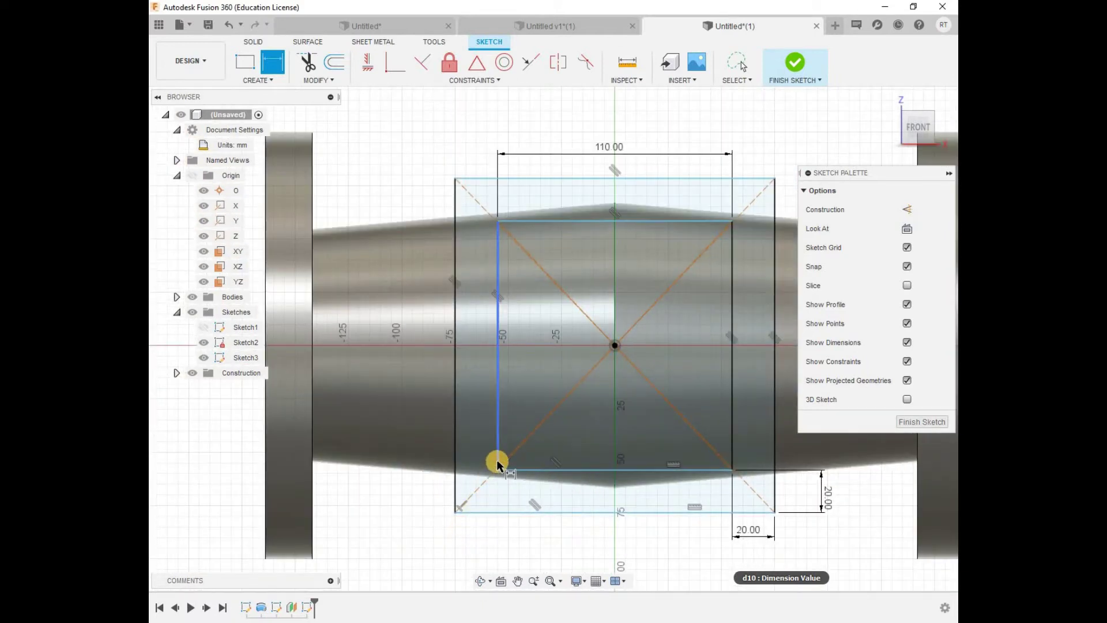
click(501, 512)
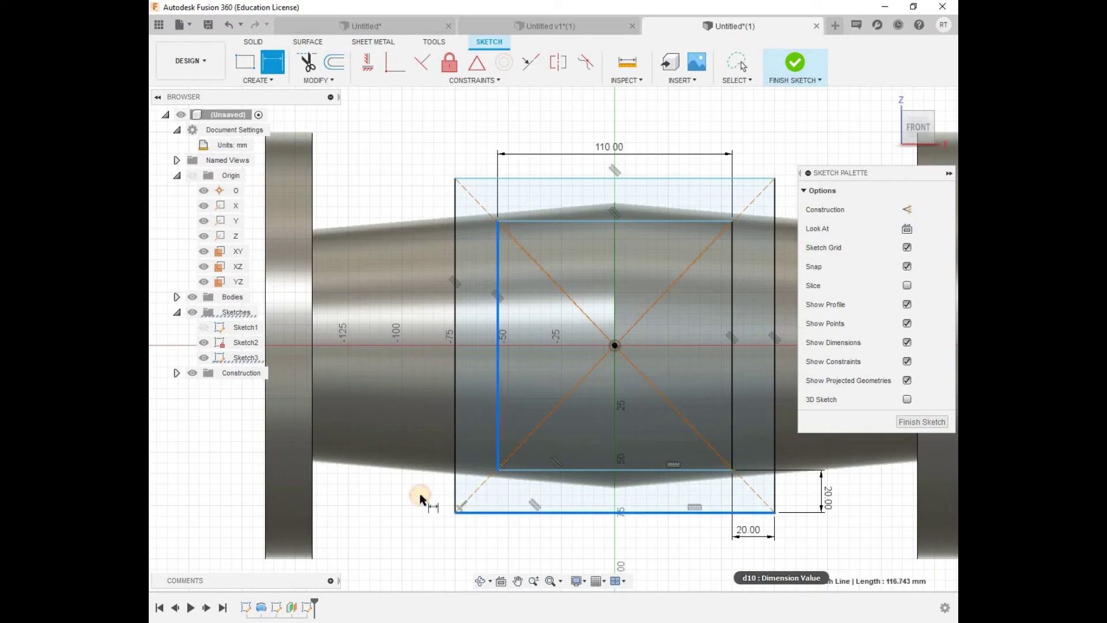
key(Escape)
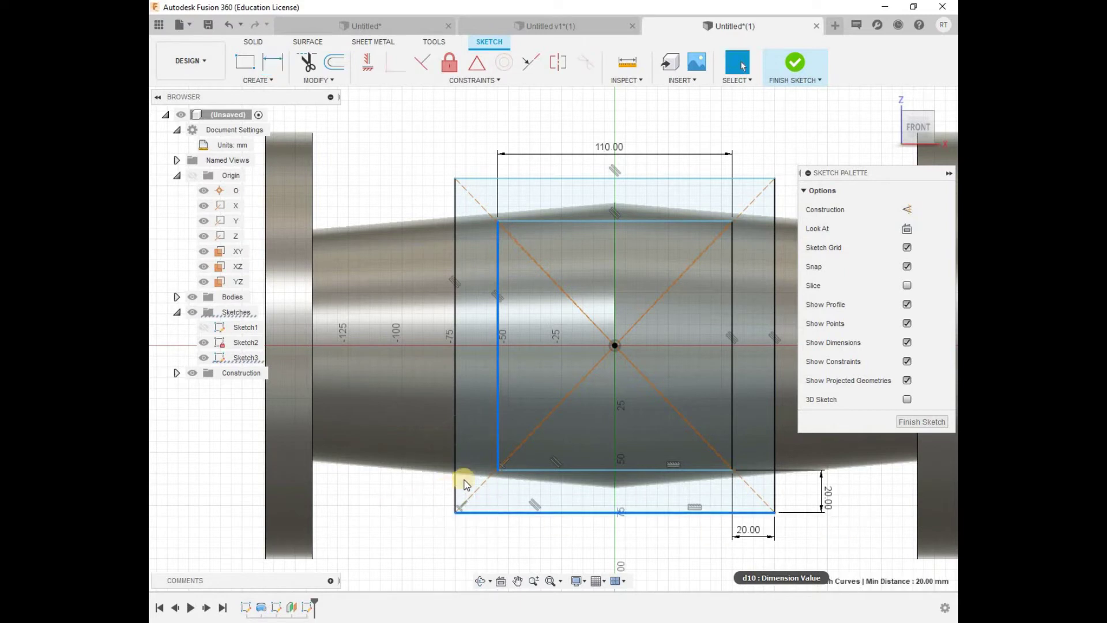
key(Escape)
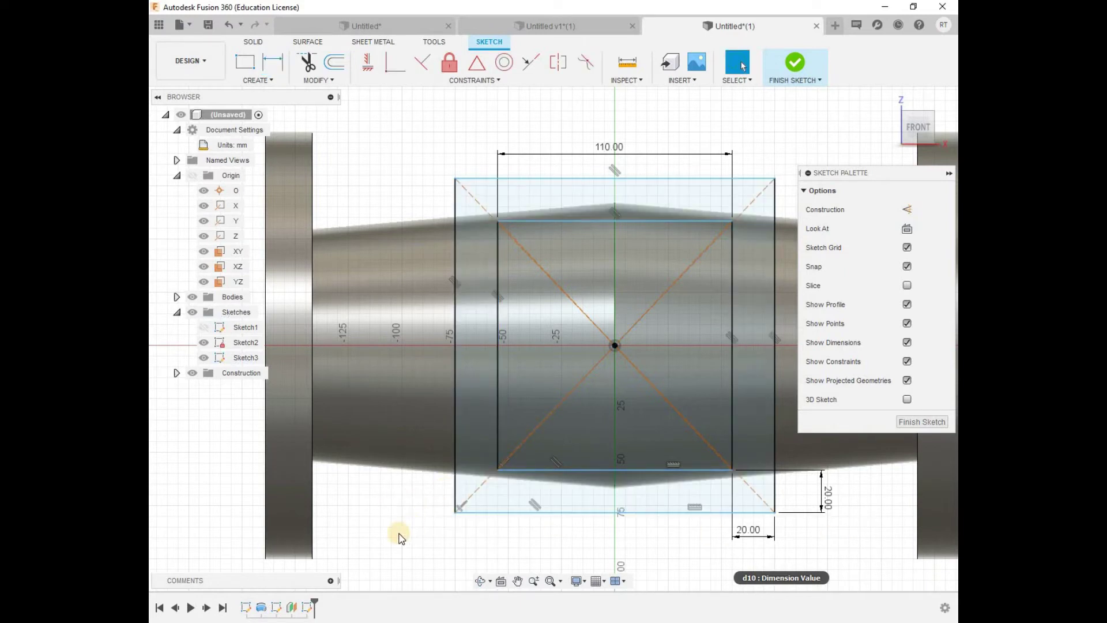
Attempt the bottom and left 20 mm gap dimensions, declining the redundant driven dimensions
key(d)
click(503, 512)
click(529, 471)
click(416, 498)
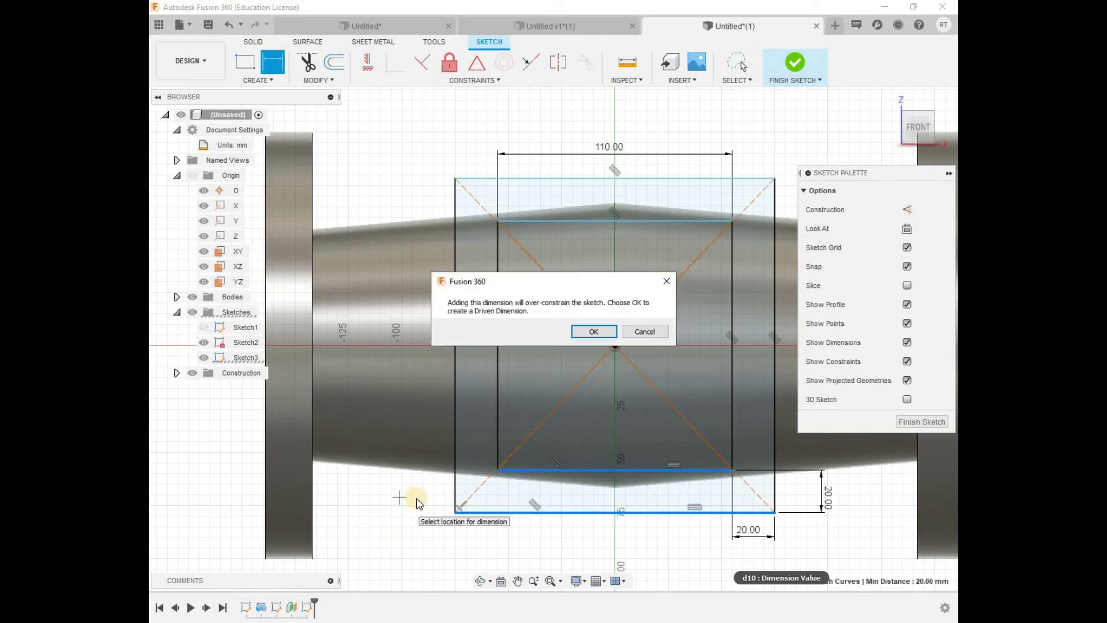
click(645, 332)
click(497, 455)
click(456, 484)
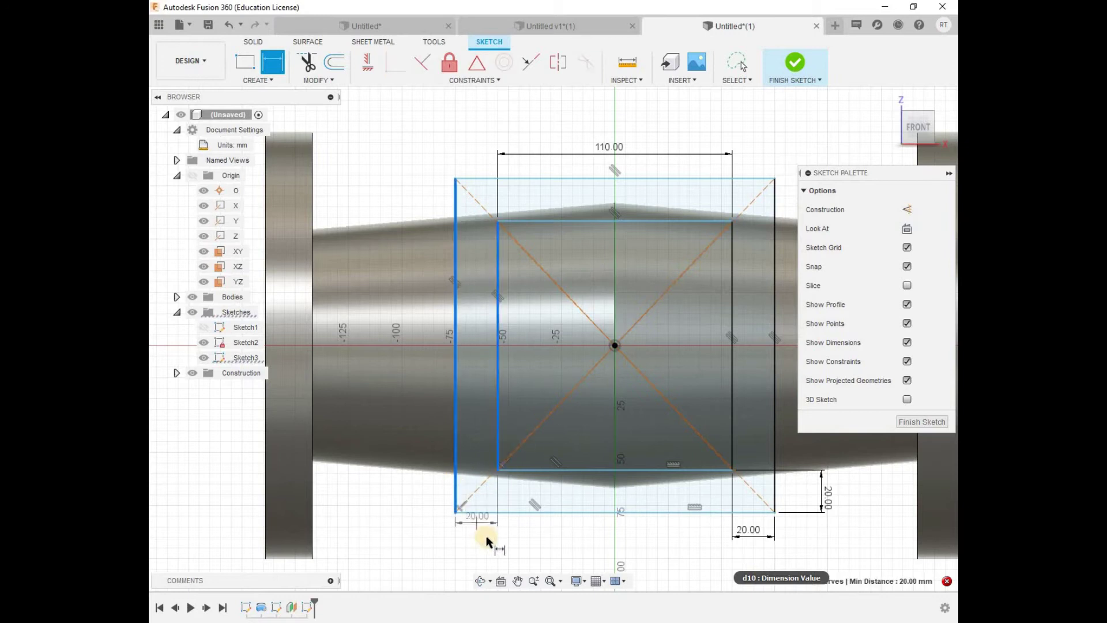
click(486, 542)
click(646, 331)
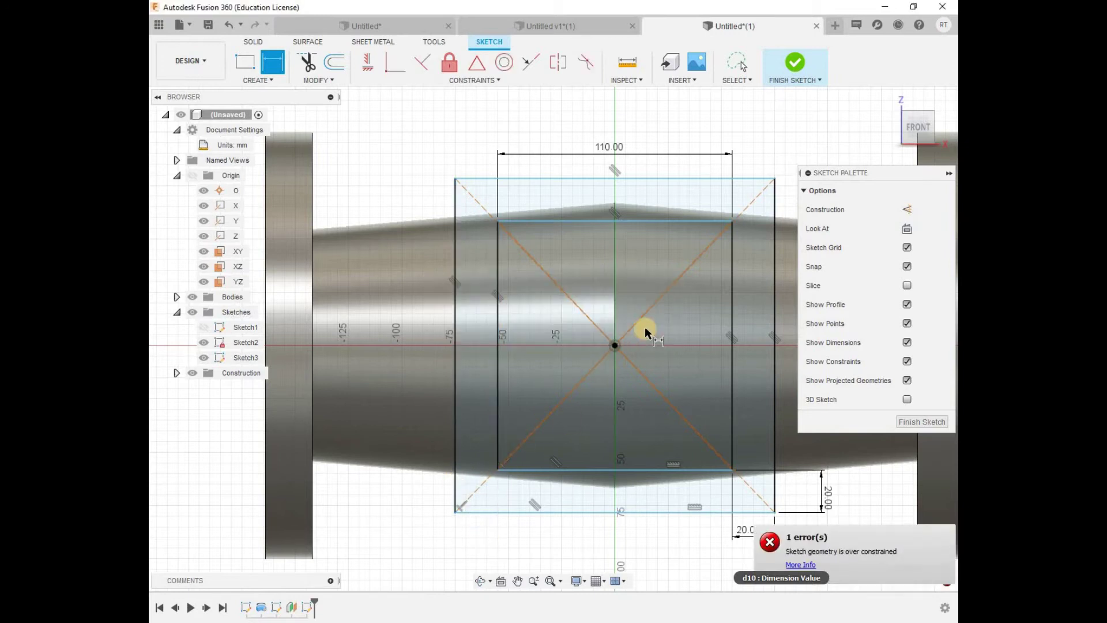
drag(689, 147, 684, 154)
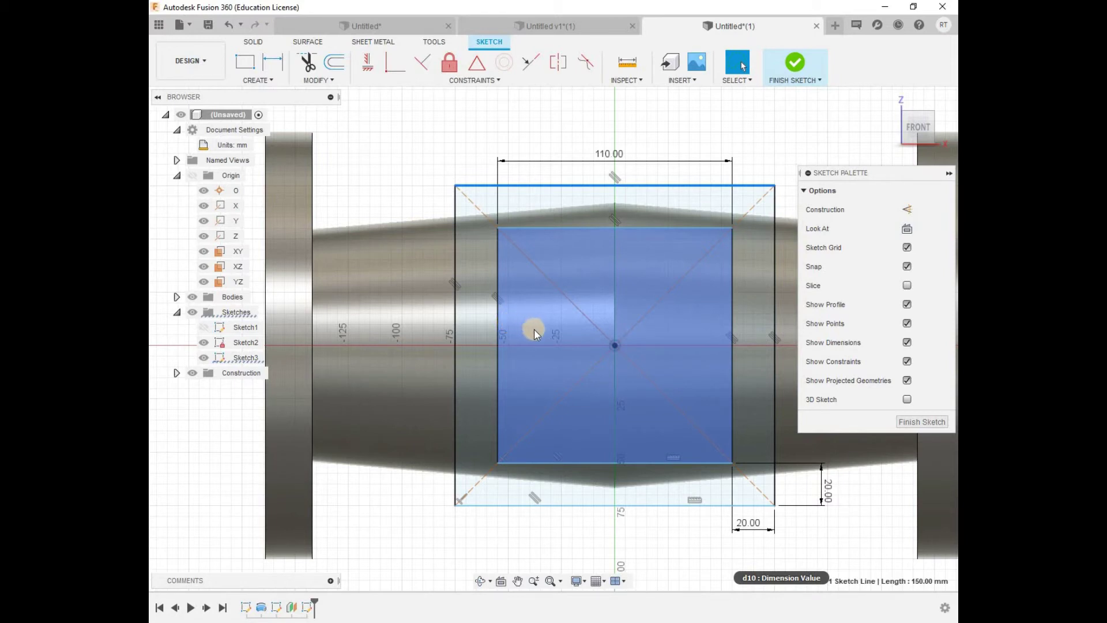
key(d)
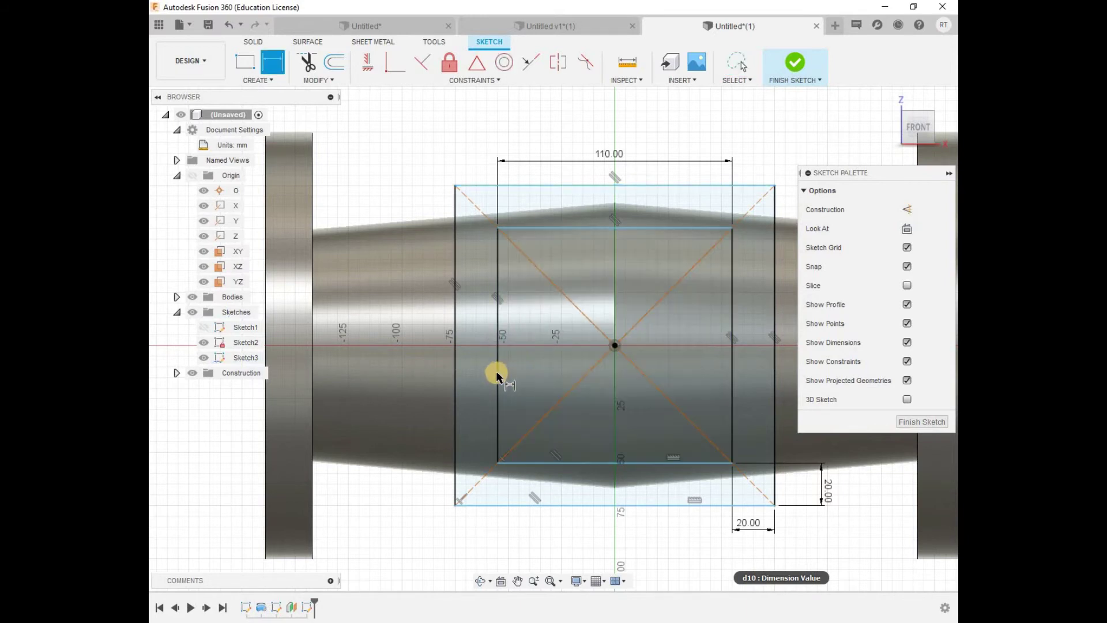
Dimension the inner rectangle's left edge to 110 mm, making it a square
click(500, 372)
click(421, 374)
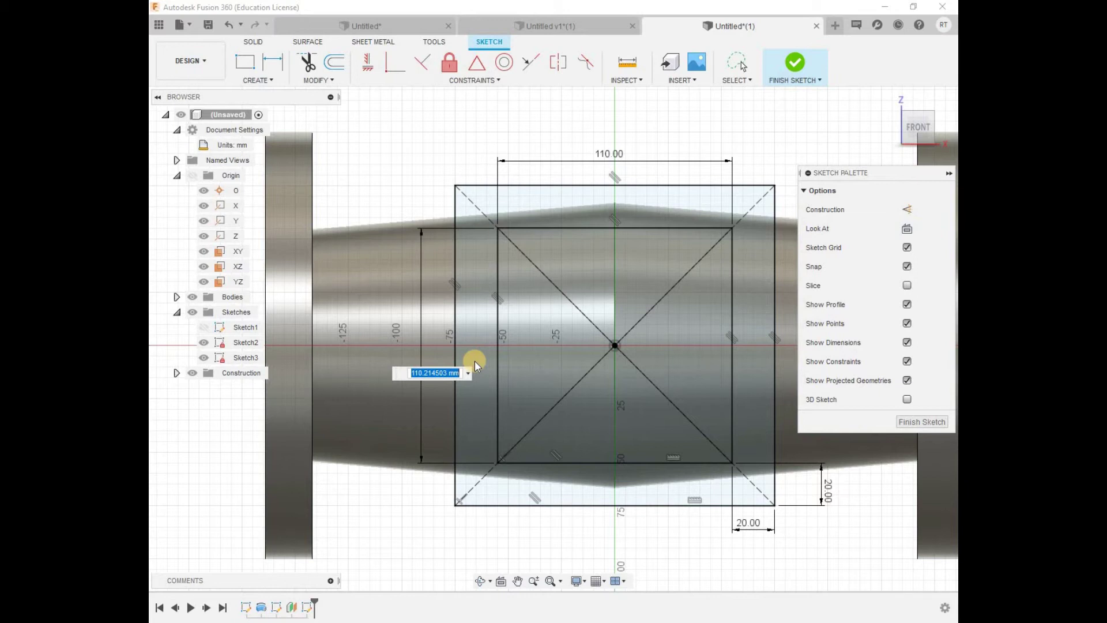
text(110)
key(Return)
scroll(553, 416, down, 2)
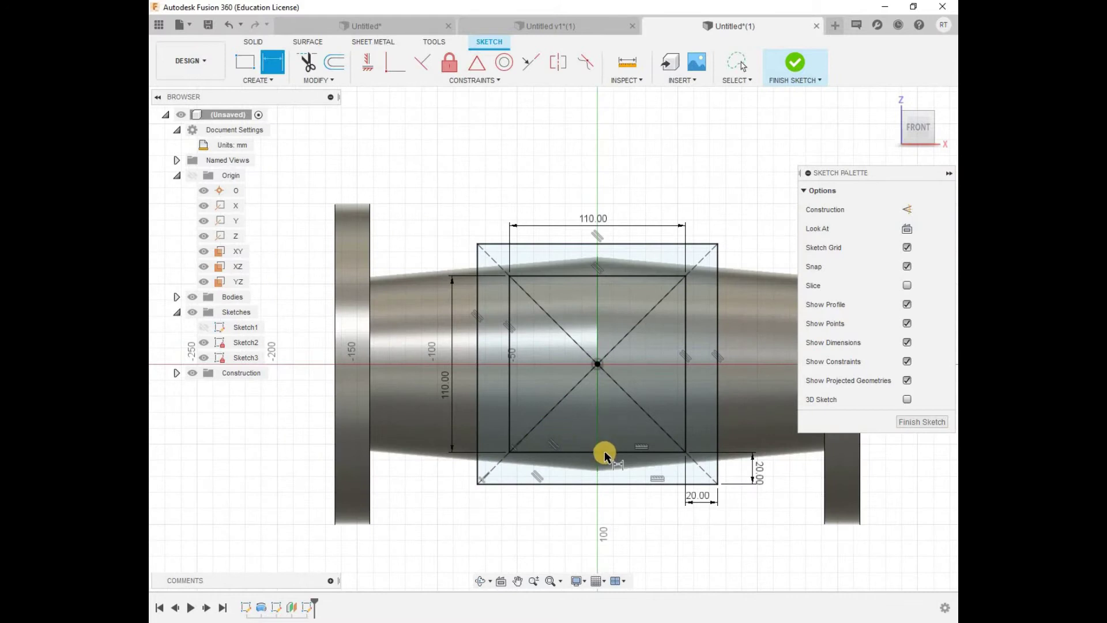
key(Escape)
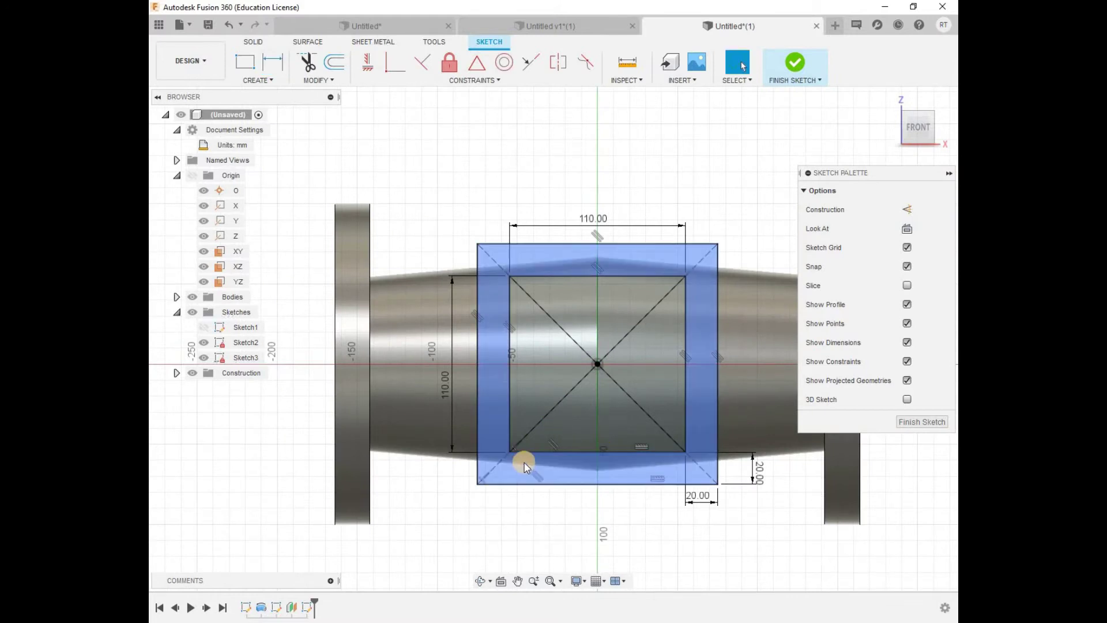
Convert the inner square to construction lines and centre a circle on its lower-left corner
click(576, 451)
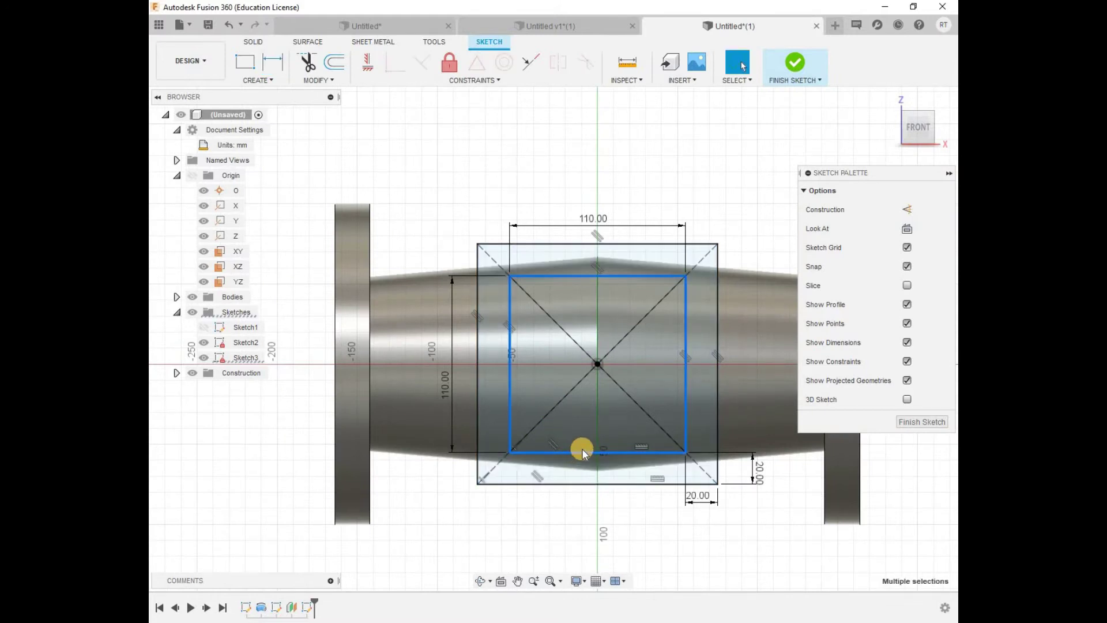
key(x)
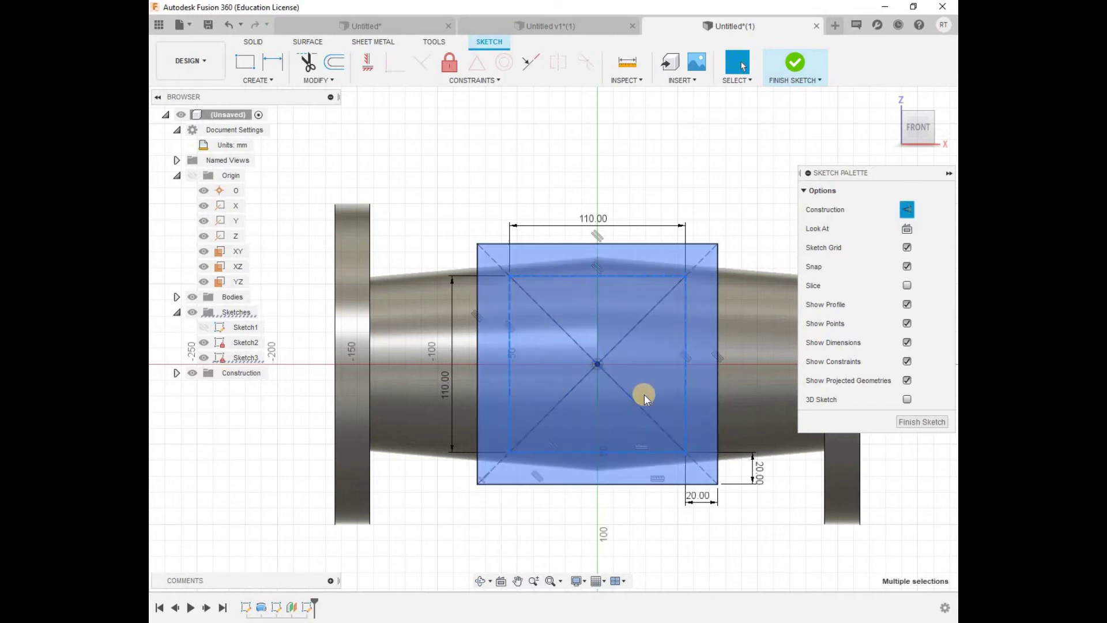
click(515, 449)
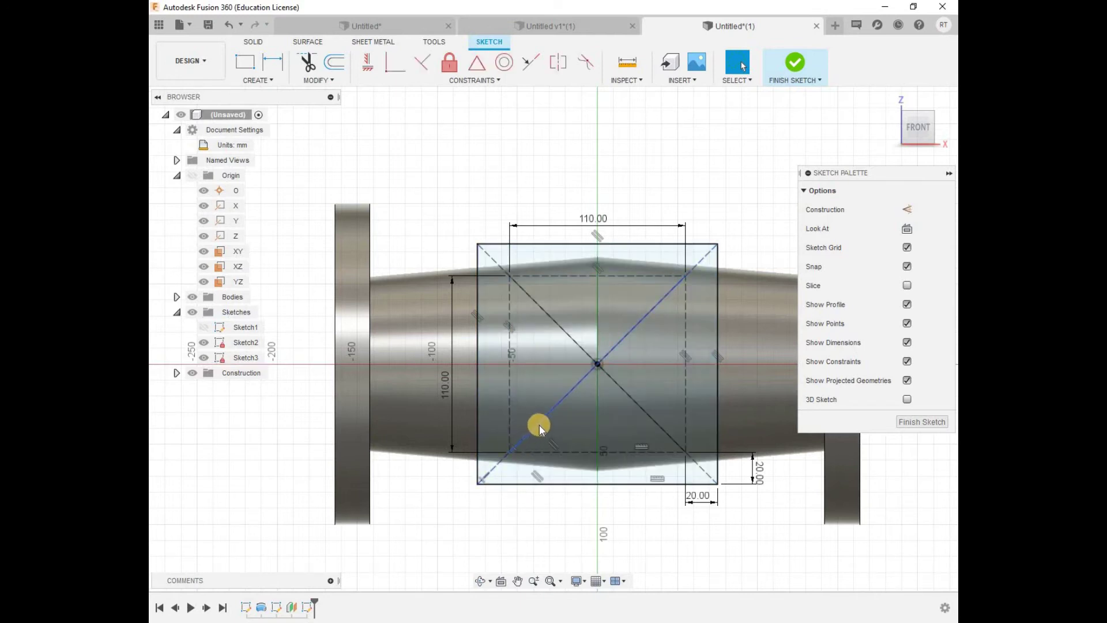
key(c)
click(513, 451)
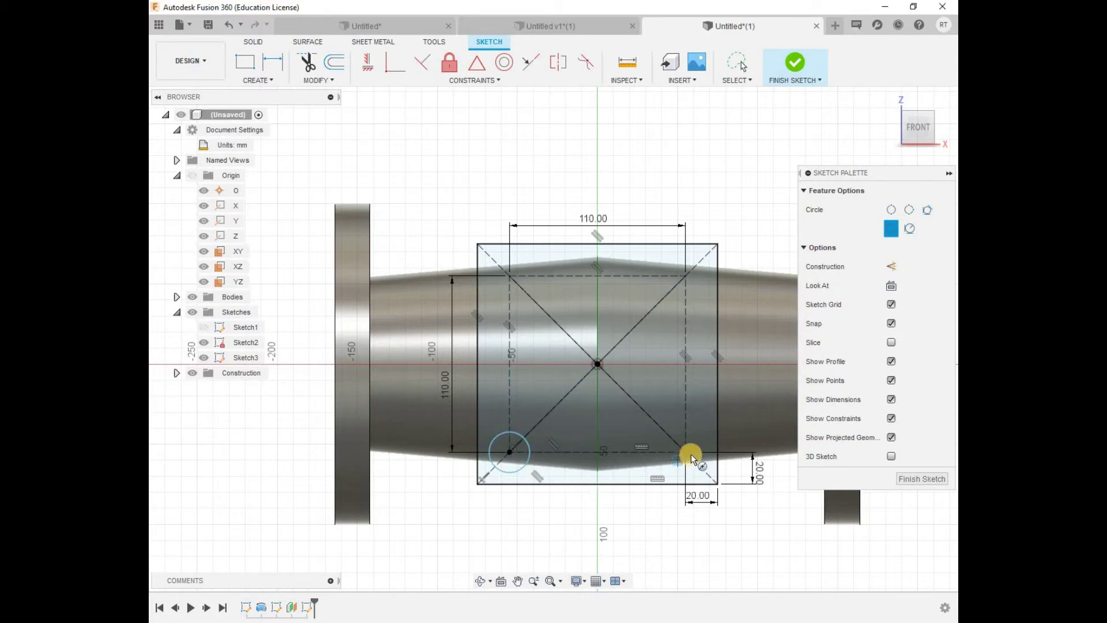
Place circles on the remaining corners of the construction square
click(681, 469)
click(686, 278)
click(637, 295)
click(532, 289)
key(Escape)
Apply the Equal constraint so all four corner circles share one size
shift+click(675, 291)
shift+click(680, 433)
shift+click(552, 455)
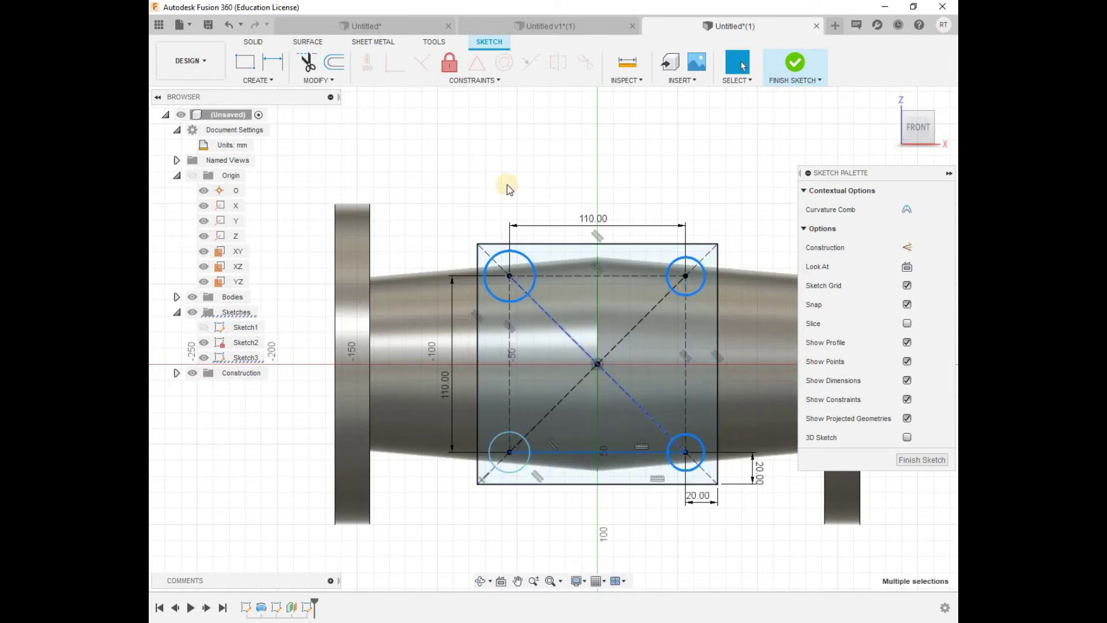
click(468, 82)
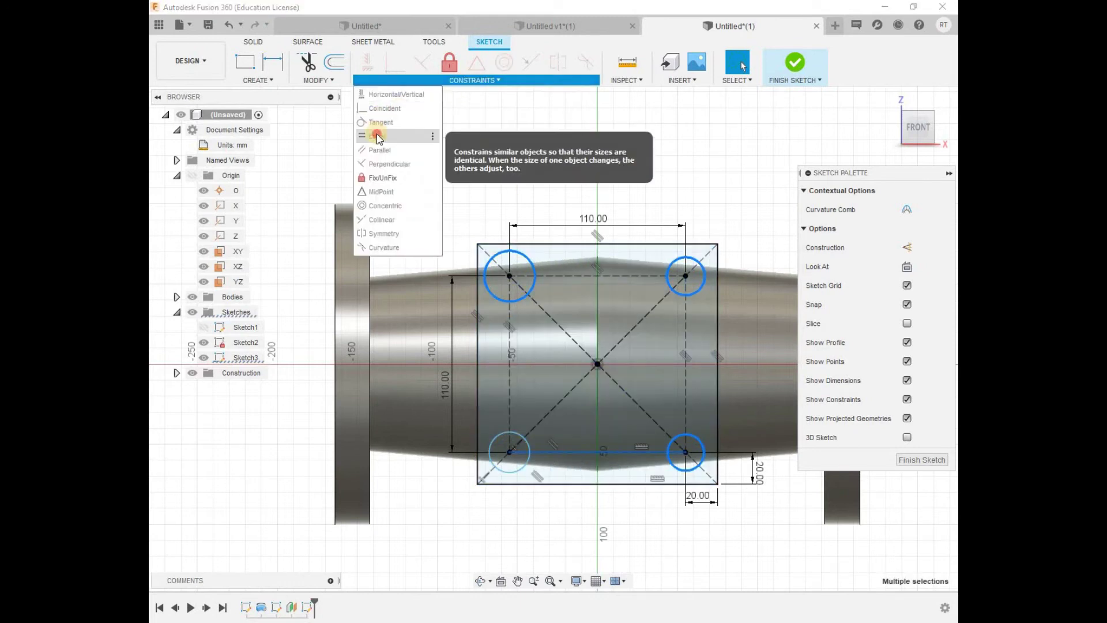
click(531, 285)
click(683, 294)
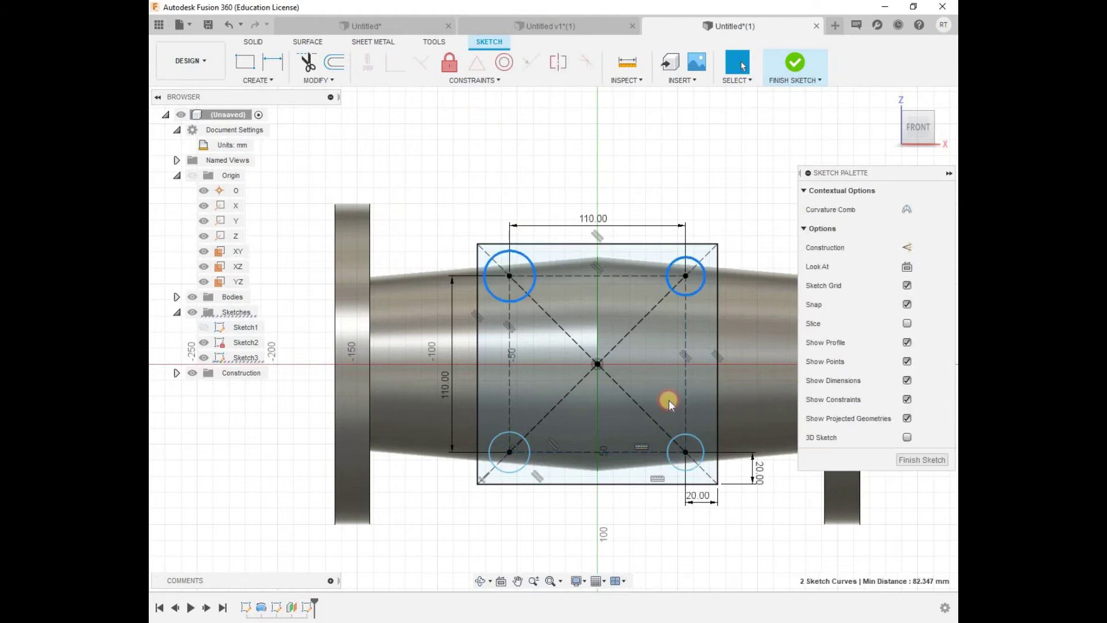
click(676, 436)
click(522, 445)
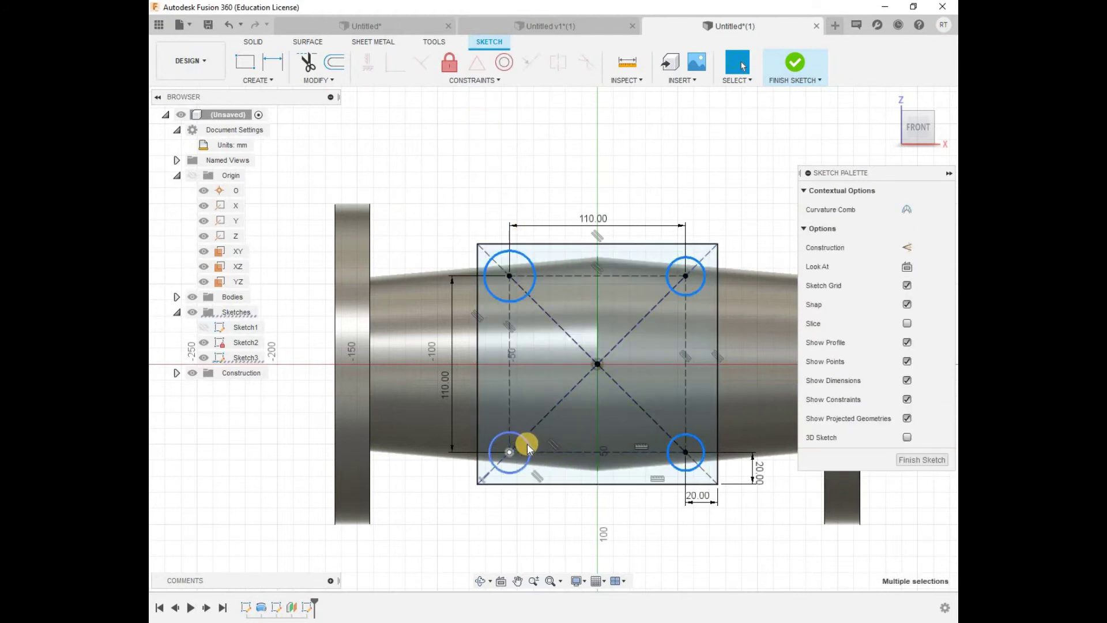
click(479, 81)
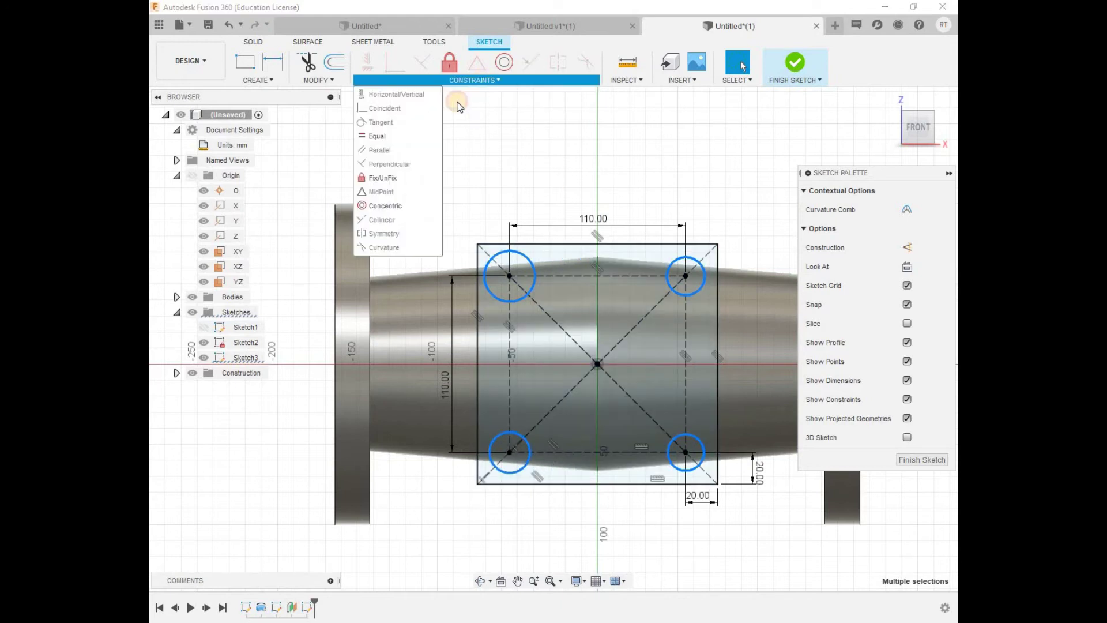
click(441, 137)
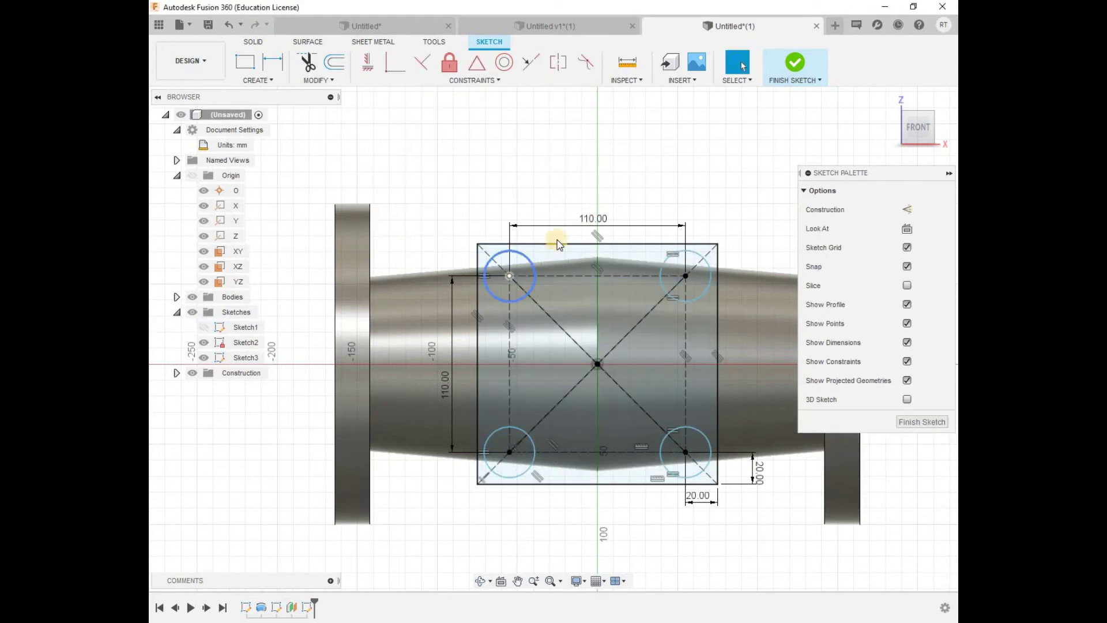
Dimension the top-left circle's diameter to 18 mm
key(d)
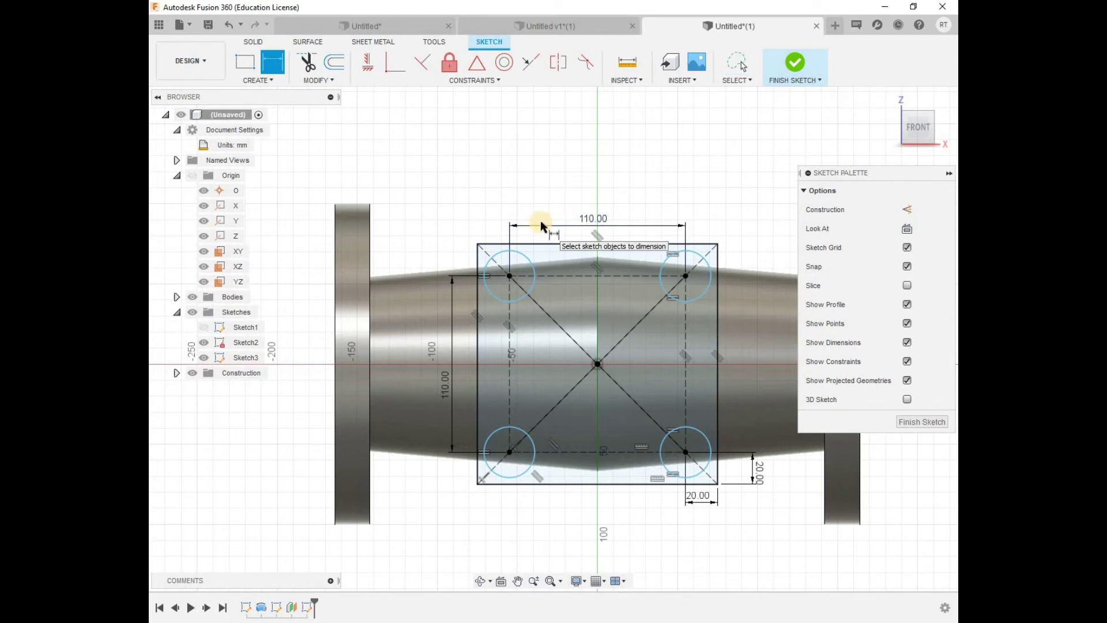
click(524, 254)
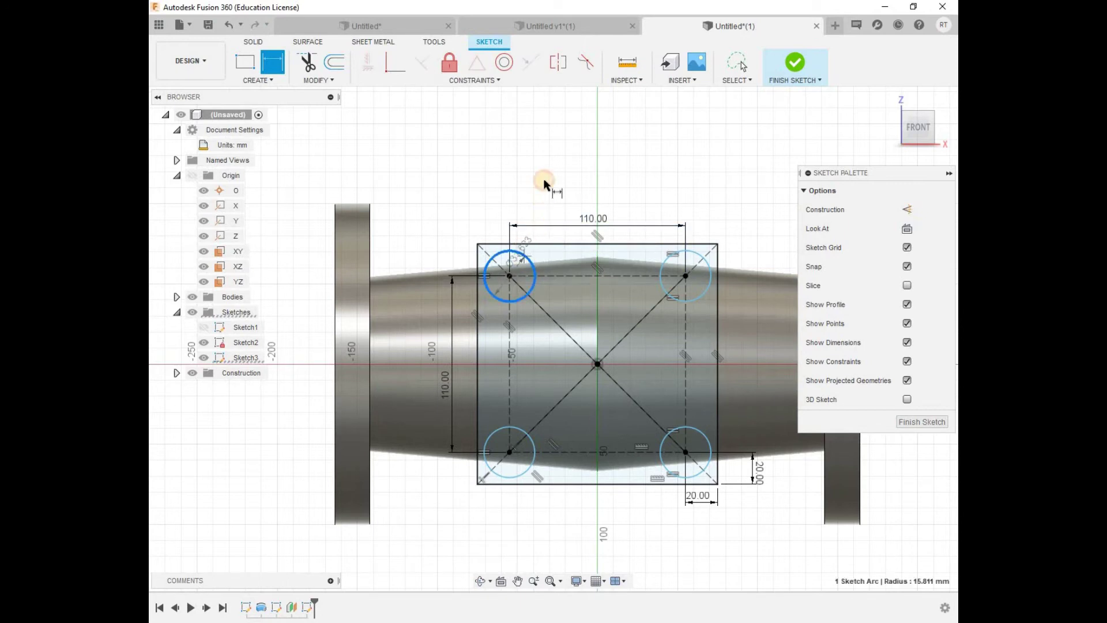
click(544, 182)
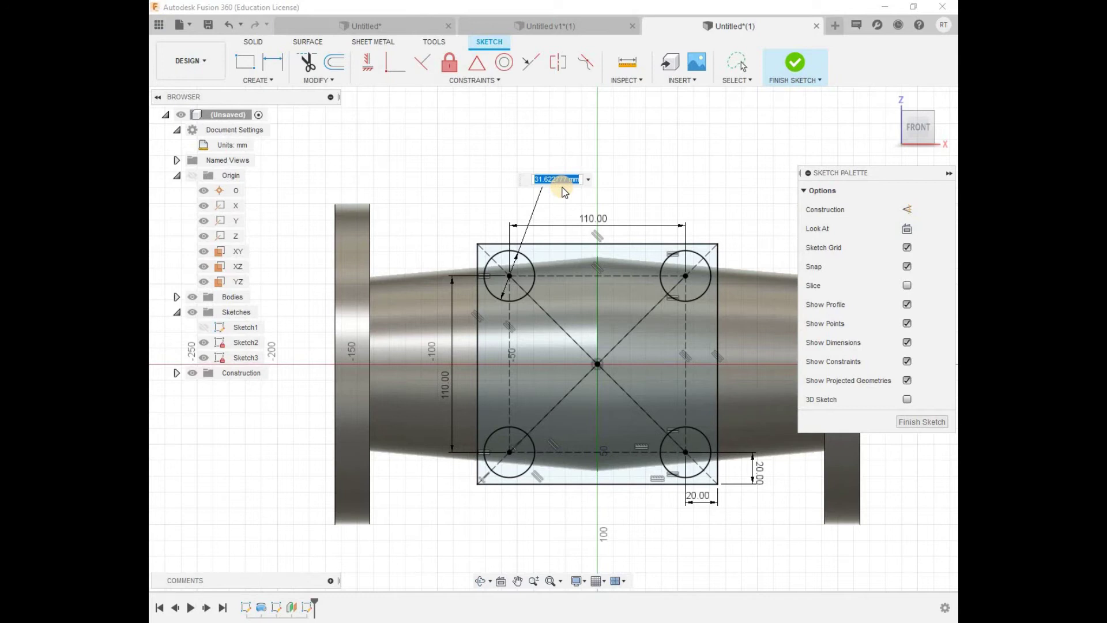
key(BackSpace)
key(Return)
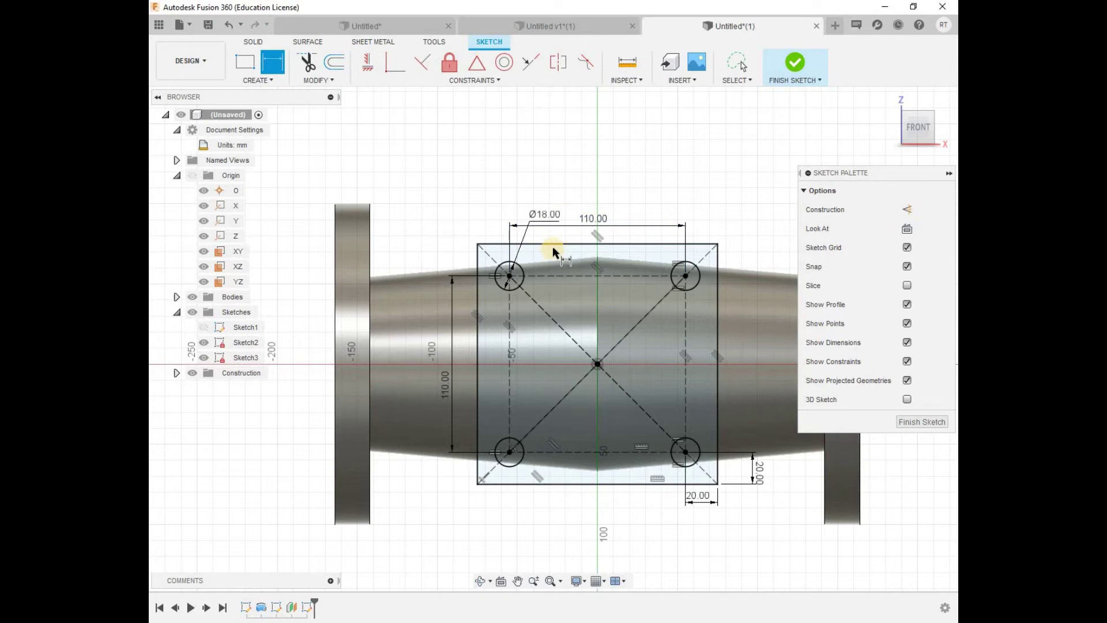
key(Escape)
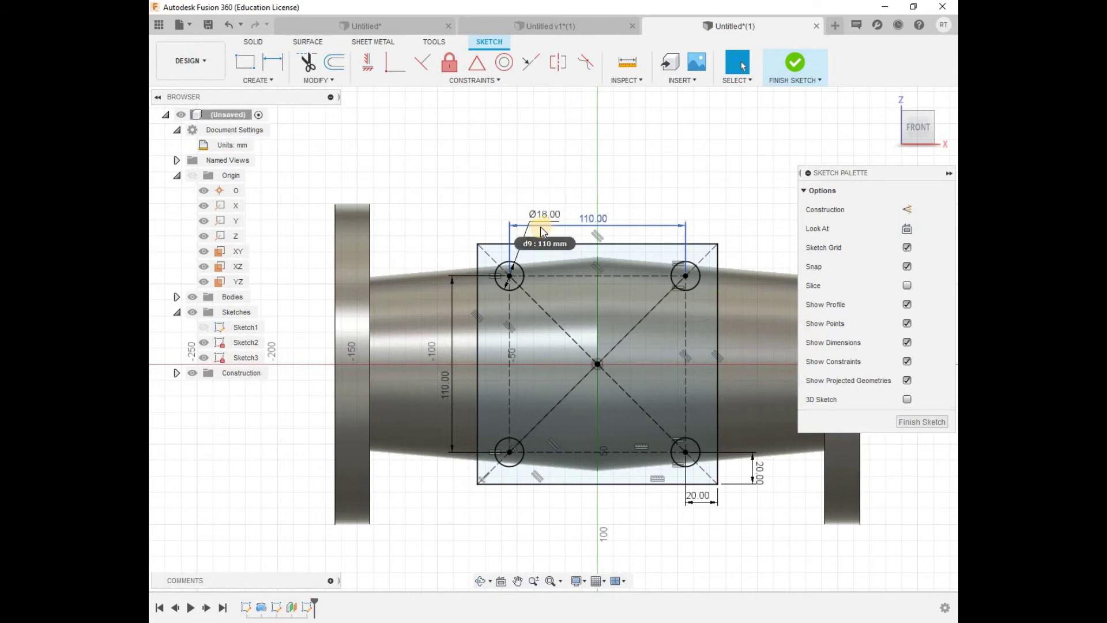
Finish the plate sketch and select its profile from a view below
click(793, 64)
click(483, 583)
drag(504, 495, 532, 393)
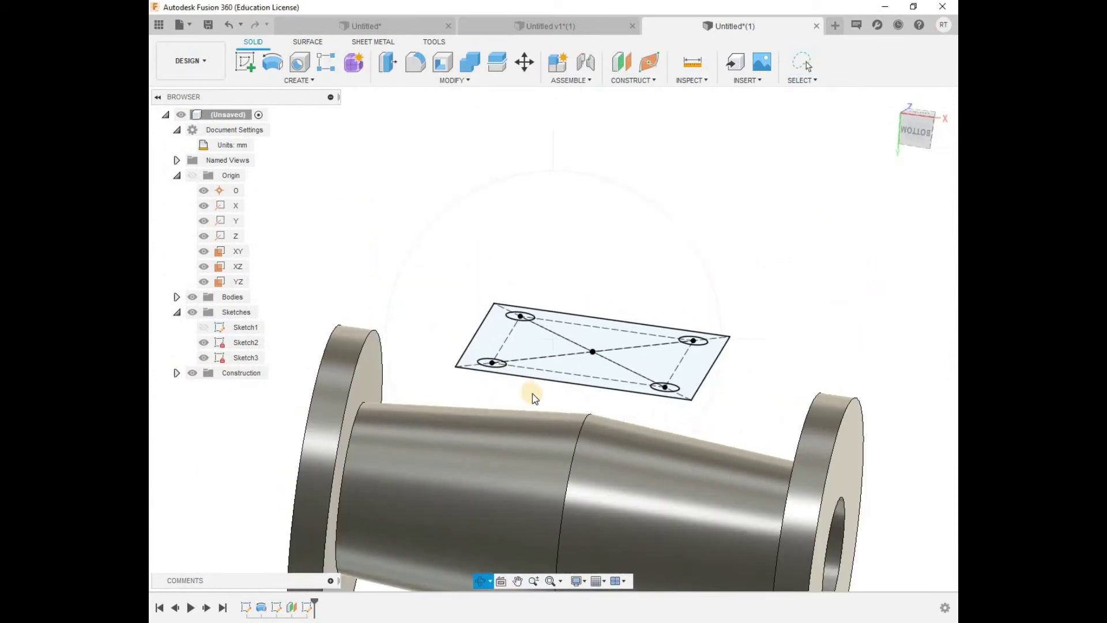
key(Escape)
click(590, 368)
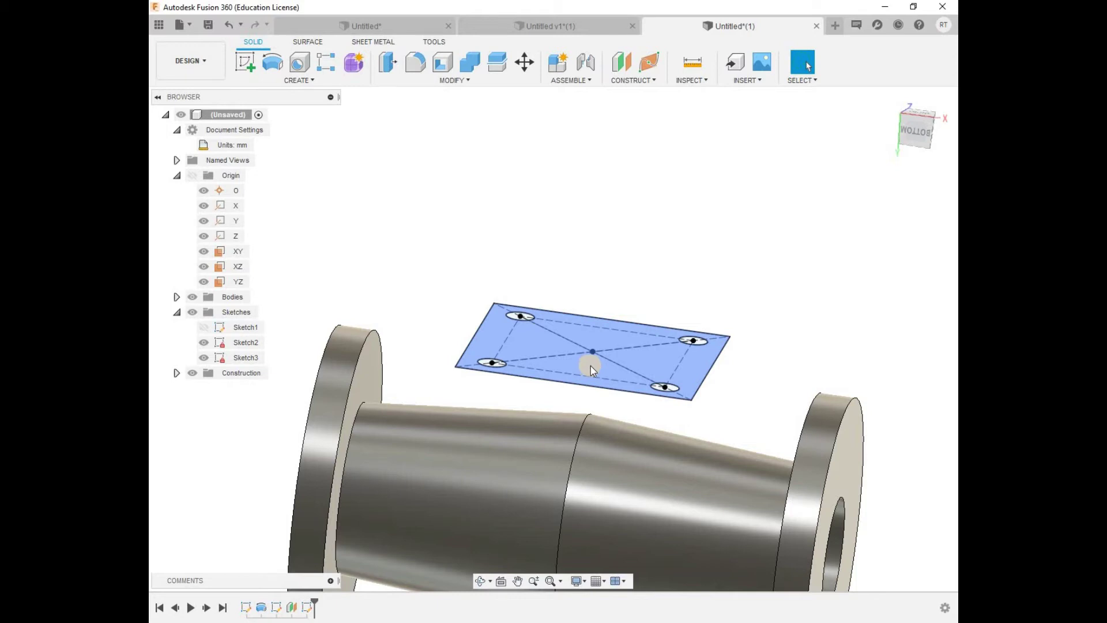
Extrude the plate profile 22 mm into a separate solid body
key(e)
click(601, 366)
text(10)
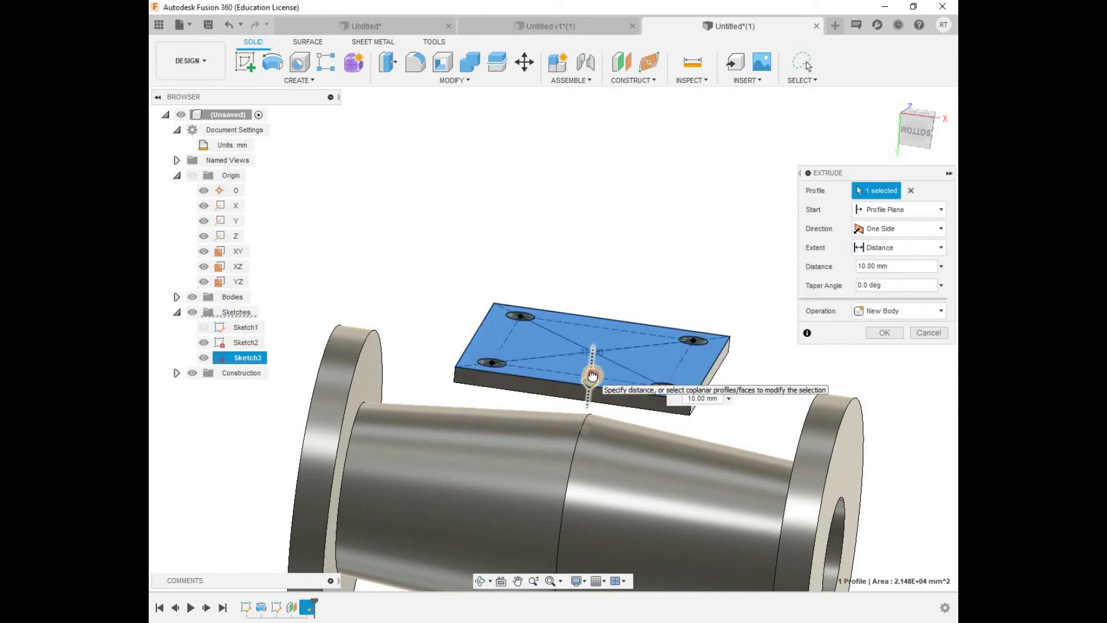
text(20)
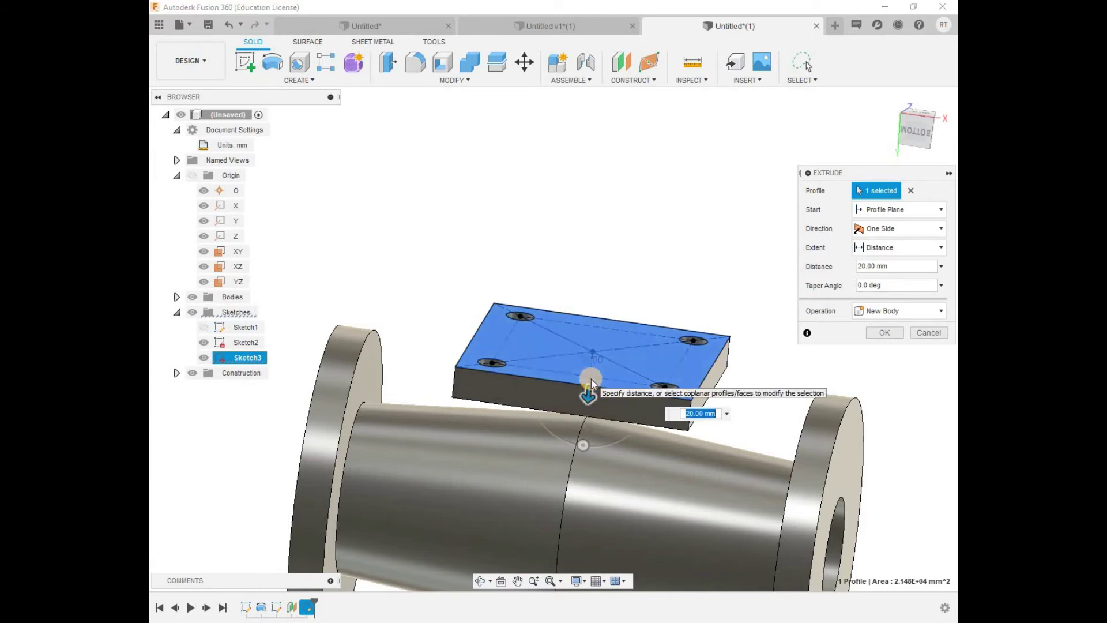
text(22)
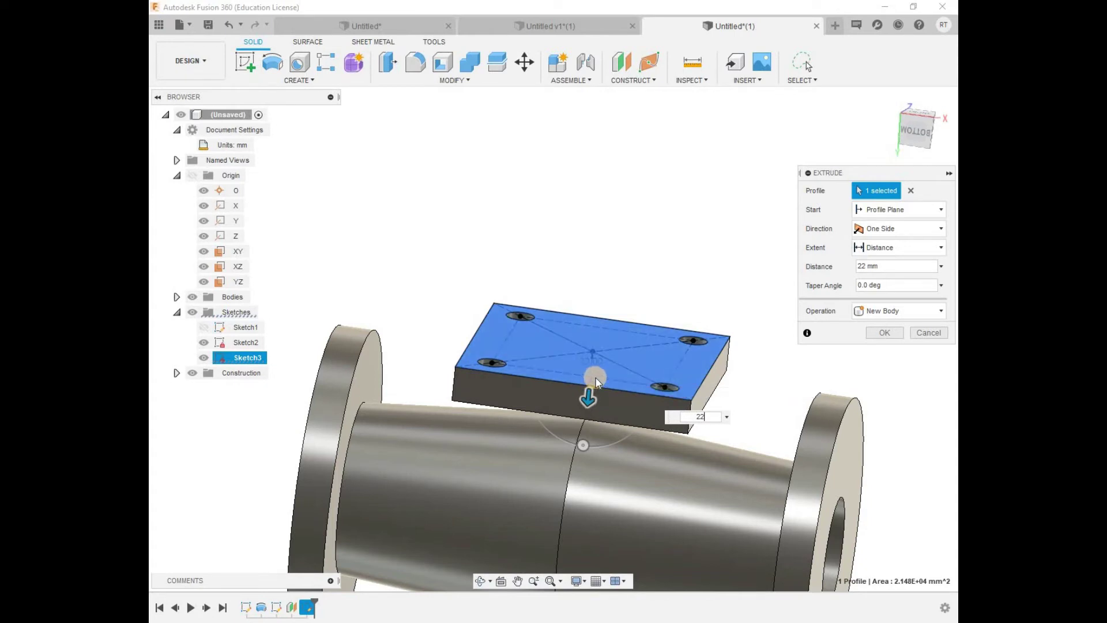
key(Return)
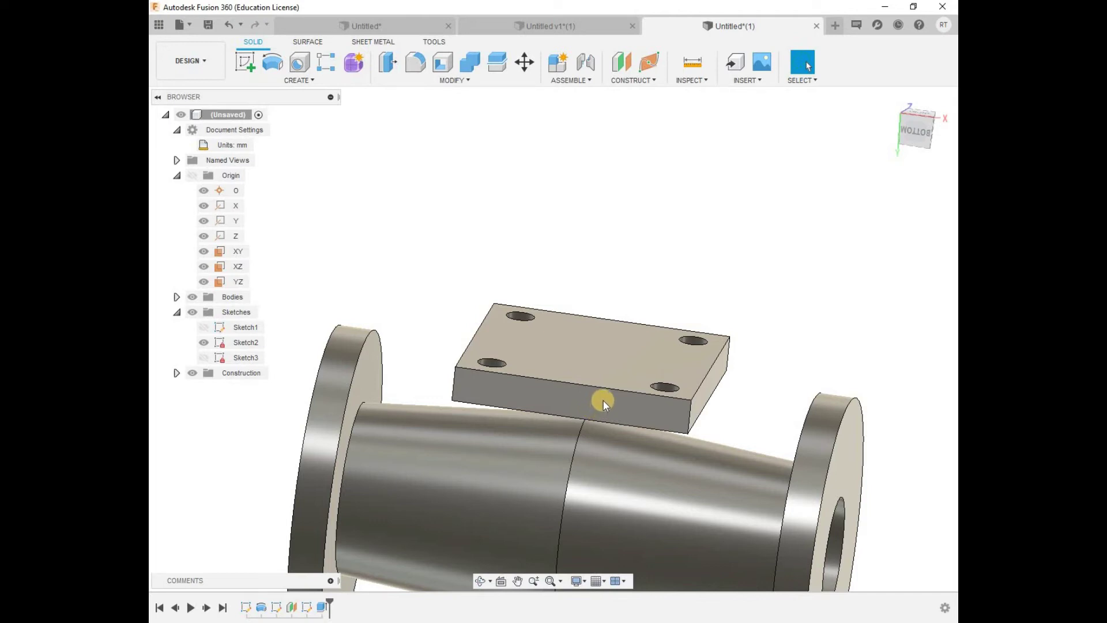
Fillet the plate's four vertical corner edges with a 20 mm radius
key(f)
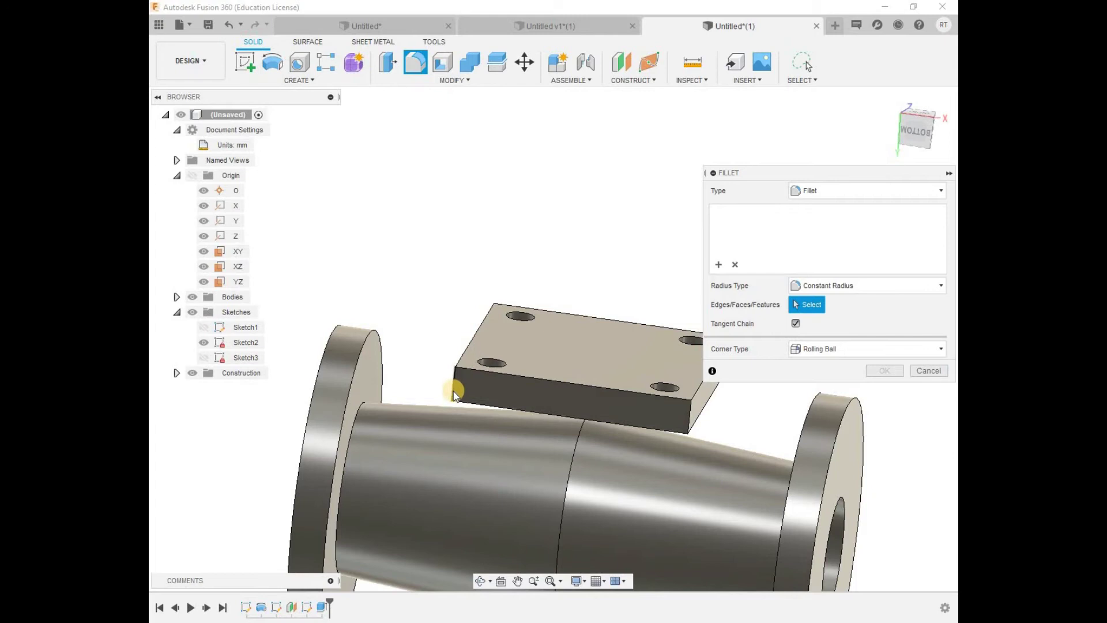
click(453, 393)
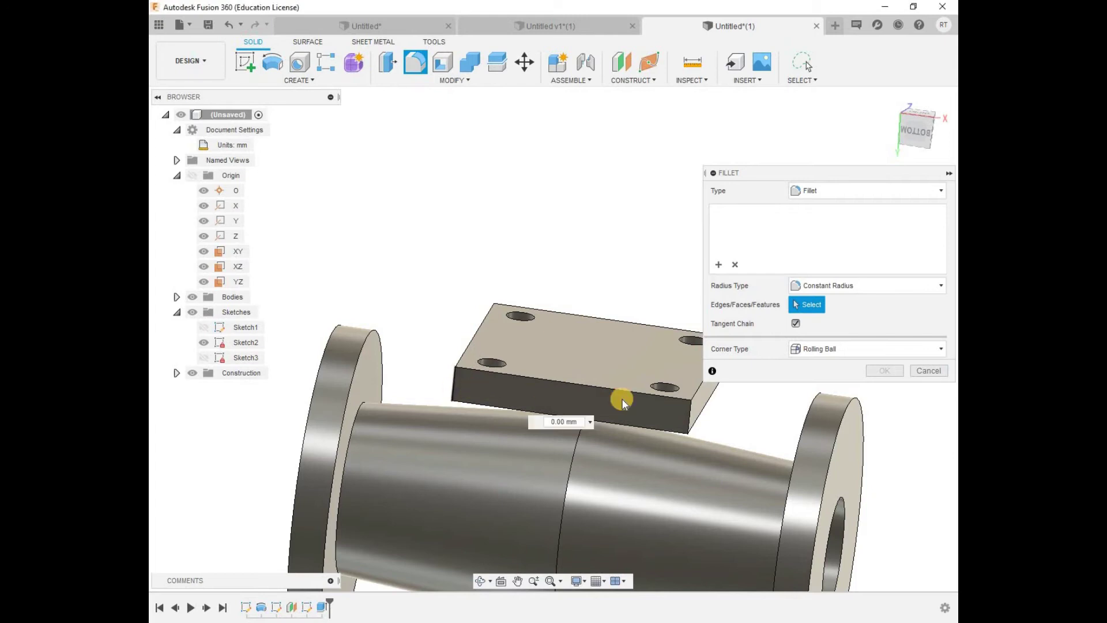
click(687, 413)
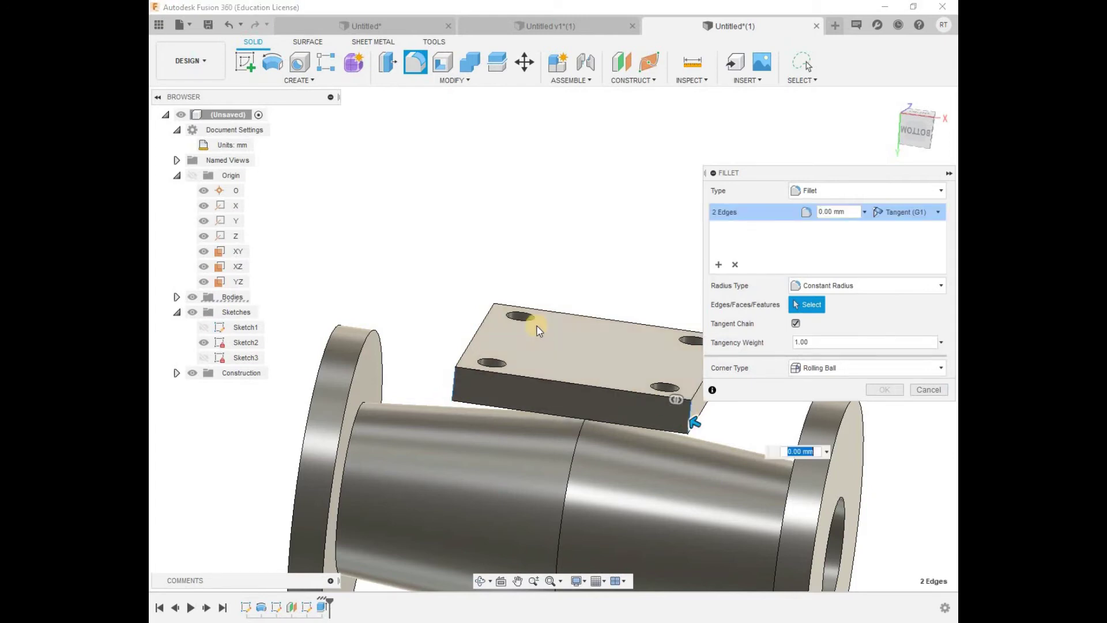
click(496, 311)
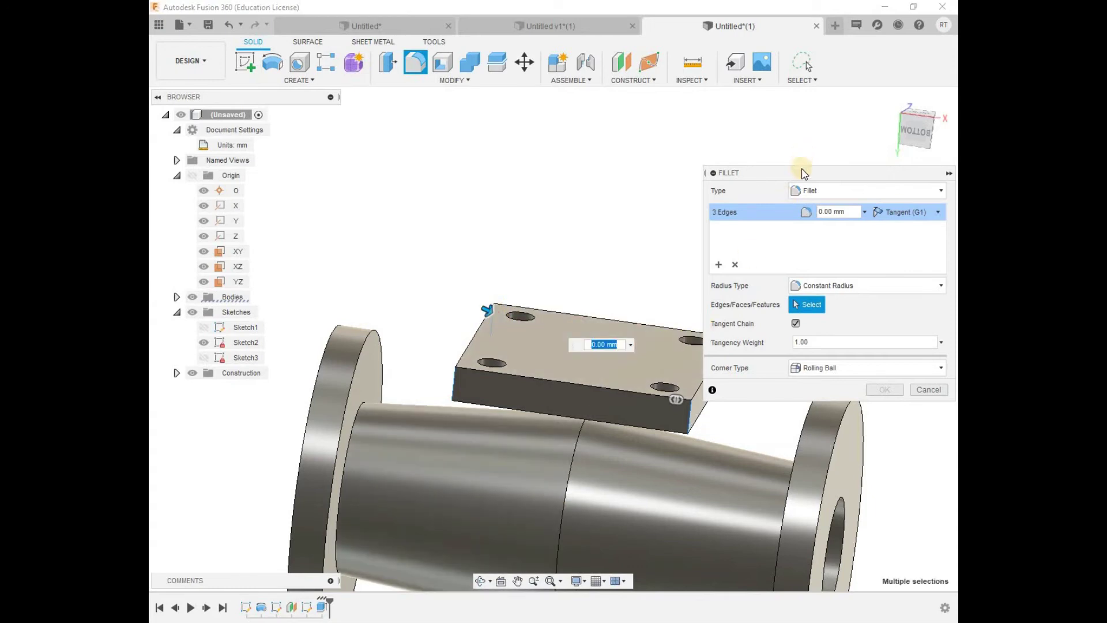
drag(808, 175, 846, 117)
click(730, 360)
drag(737, 359, 727, 359)
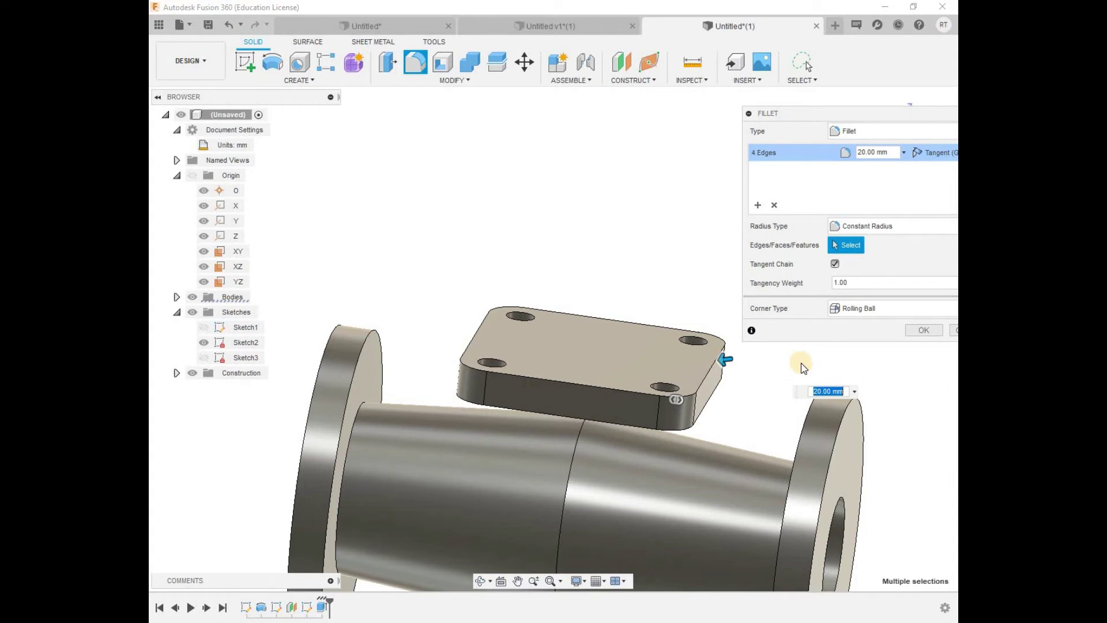
text(20)
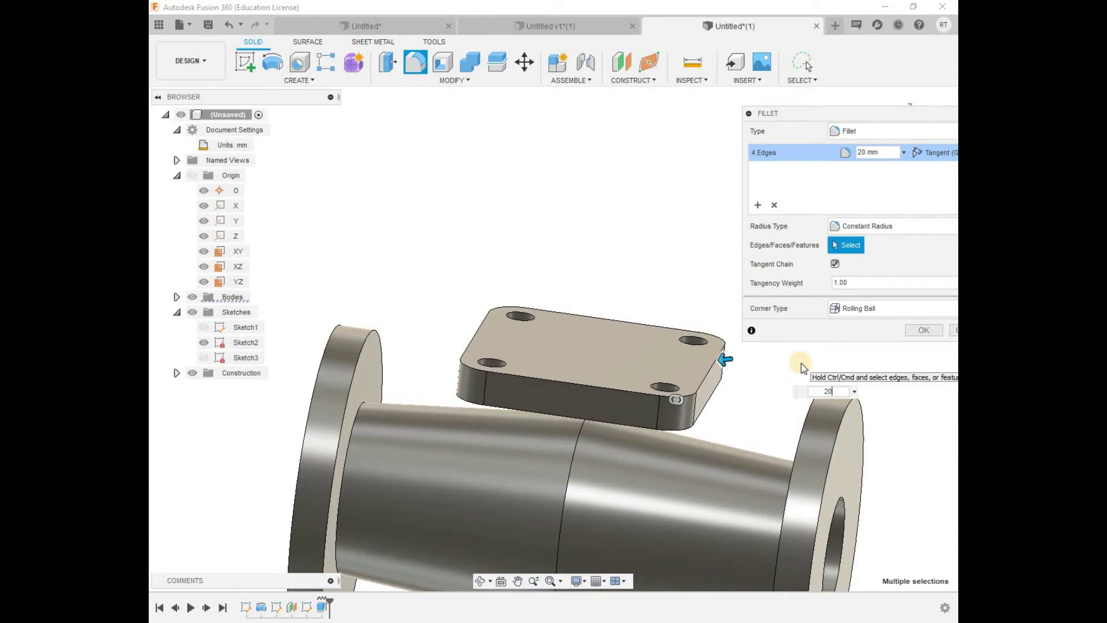
key(Return)
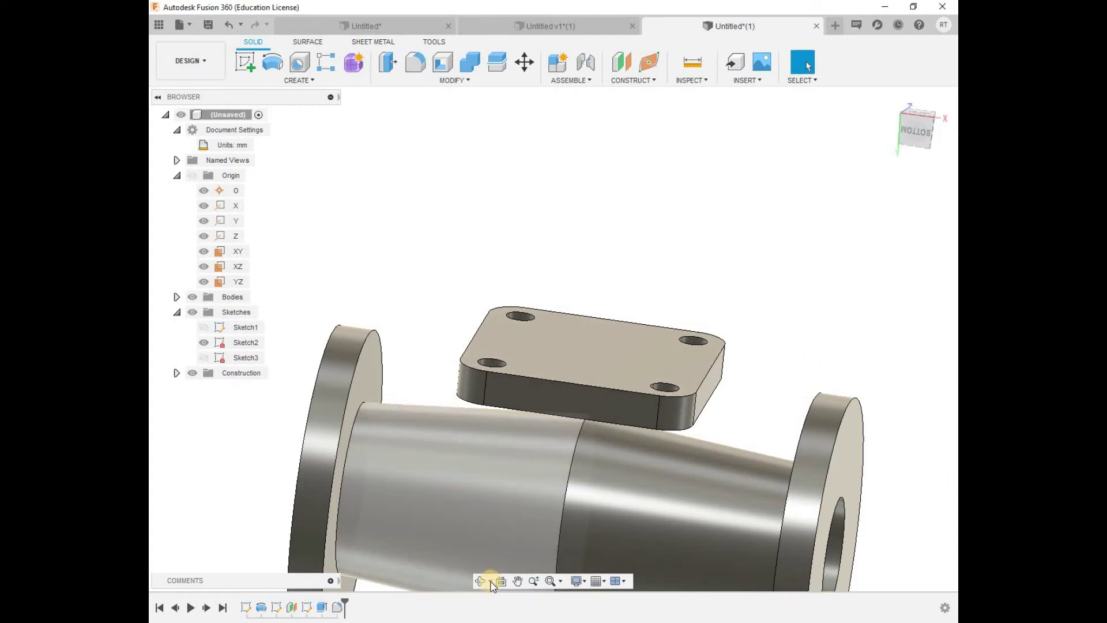
Orbit to inspect the filleted plate and select its top face
scroll(620, 470, down, 2)
scroll(581, 499, down, 2)
scroll(583, 531, down, 1)
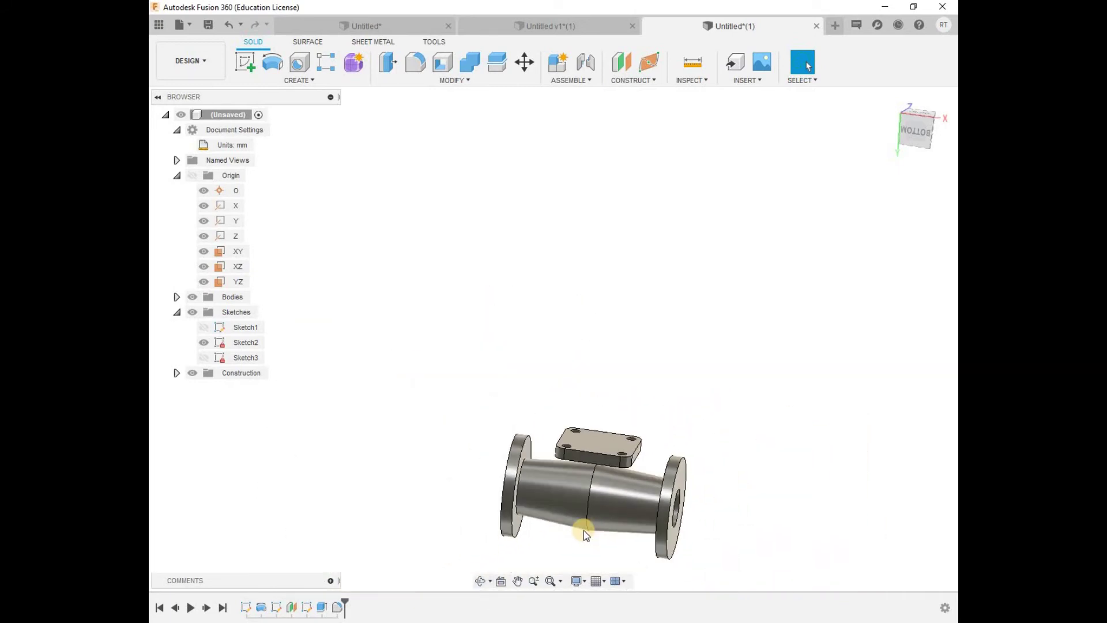
scroll(584, 531, up, 1)
scroll(597, 523, up, 2)
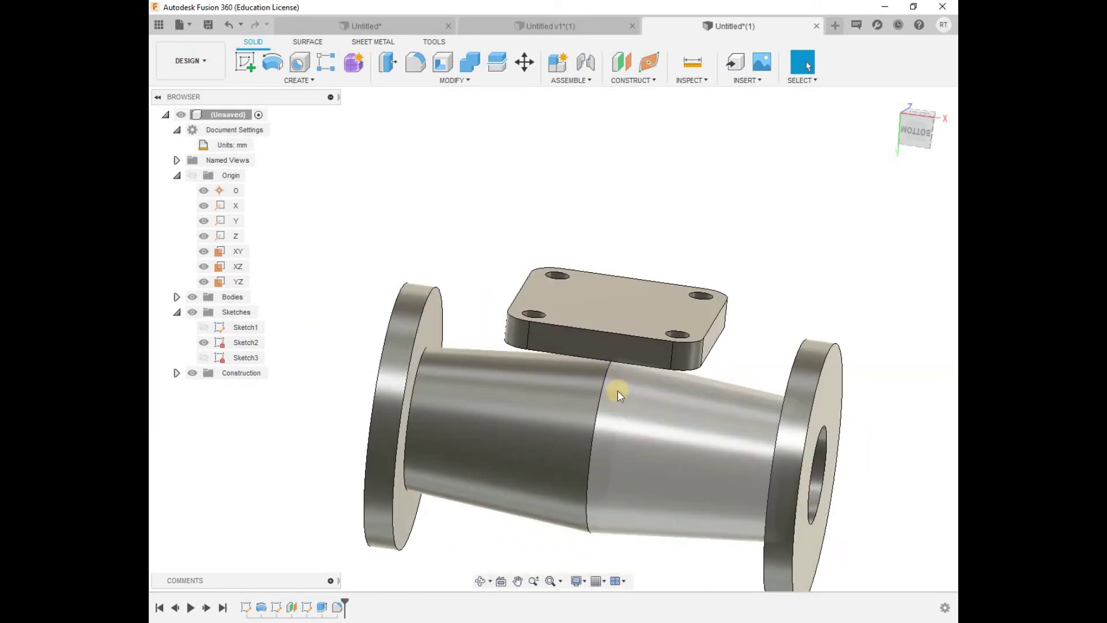
click(485, 580)
click(548, 443)
click(483, 584)
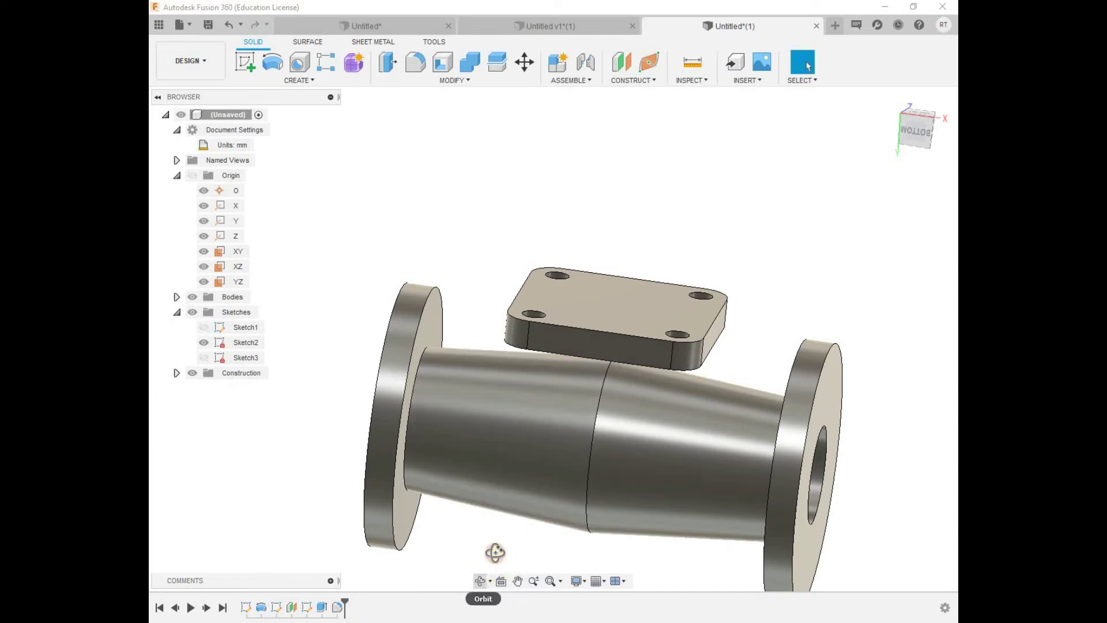
mouse_move(568, 432)
mouse_down()
mouse_move(558, 415)
mouse_move(554, 445)
mouse_move(559, 433)
mouse_up()
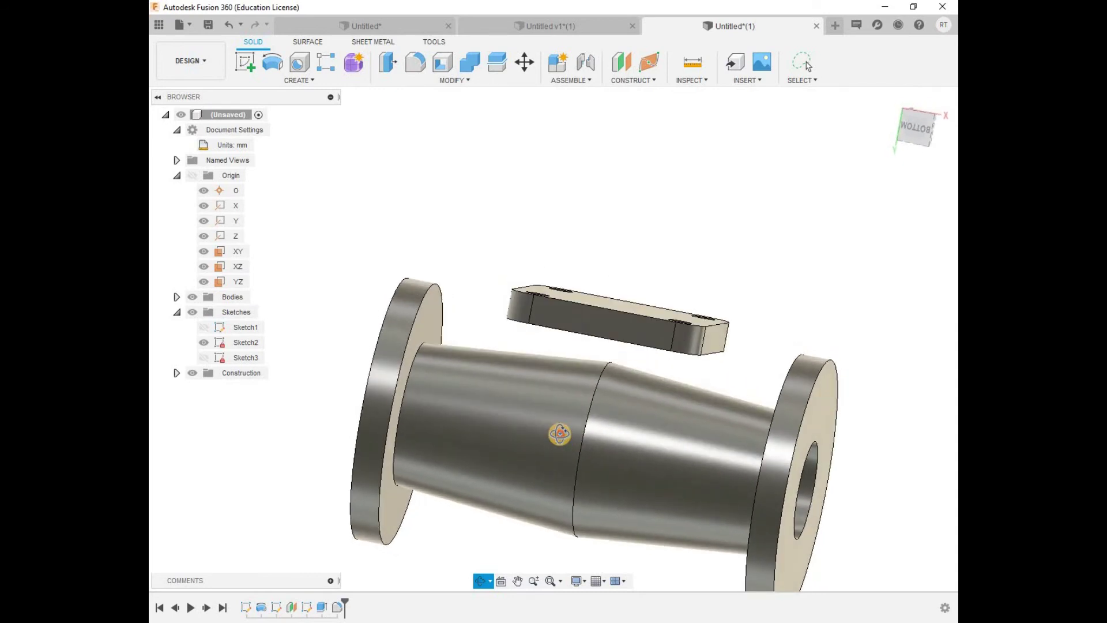
drag(560, 434, 564, 440)
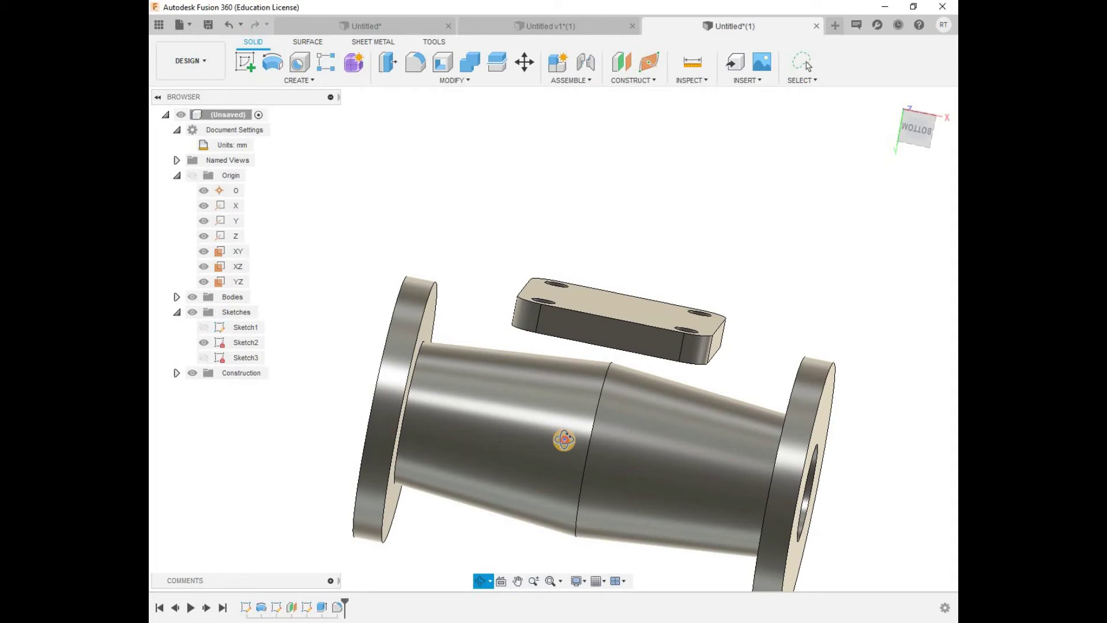
mouse_move(564, 442)
mouse_down()
mouse_move(574, 454)
mouse_move(563, 457)
mouse_up()
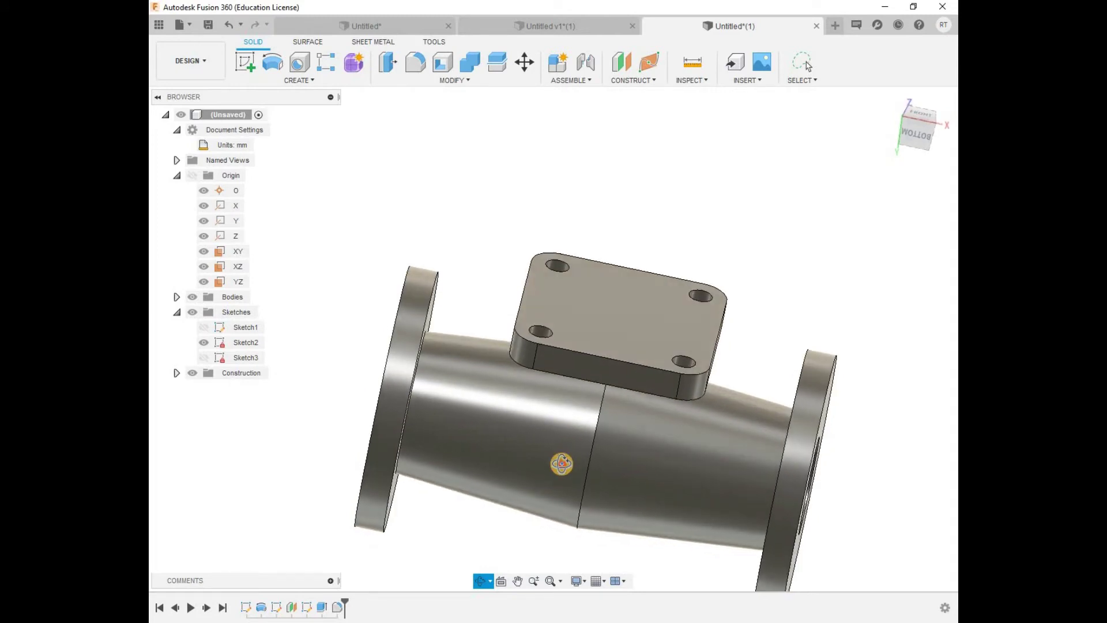
key(Escape)
click(621, 343)
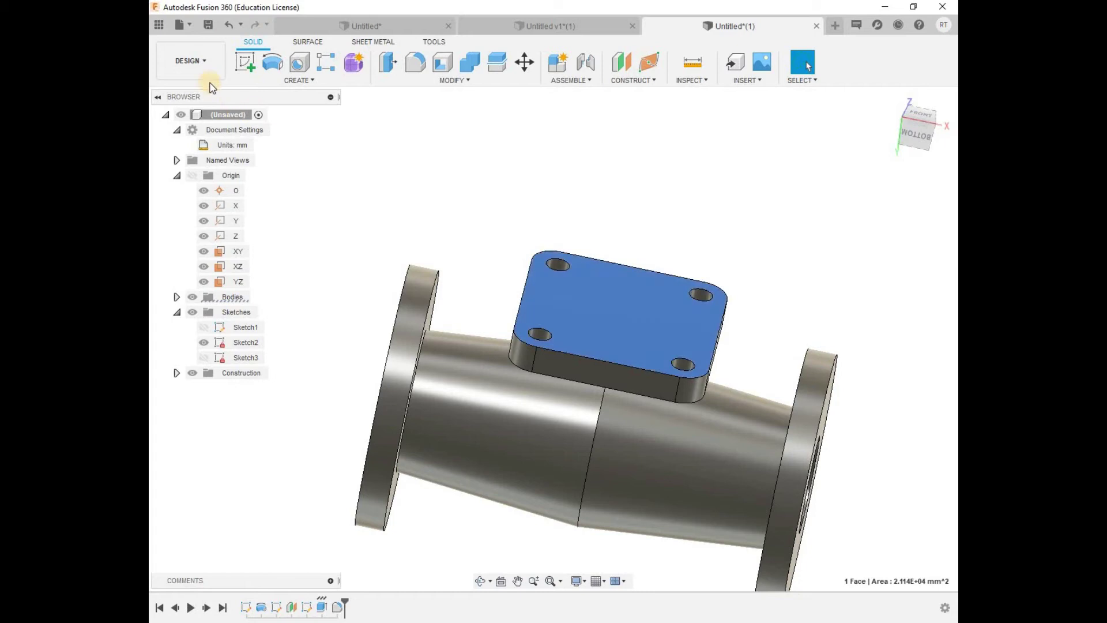
Sketch an 80 mm circle at the origin on the plate's top face
click(244, 68)
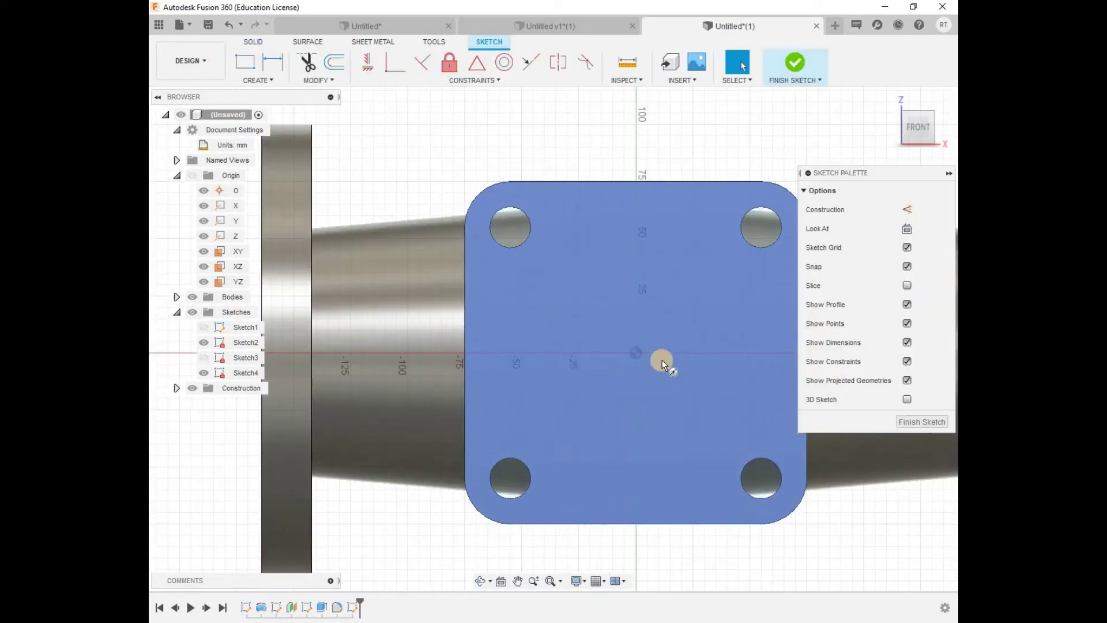
key(c)
click(637, 354)
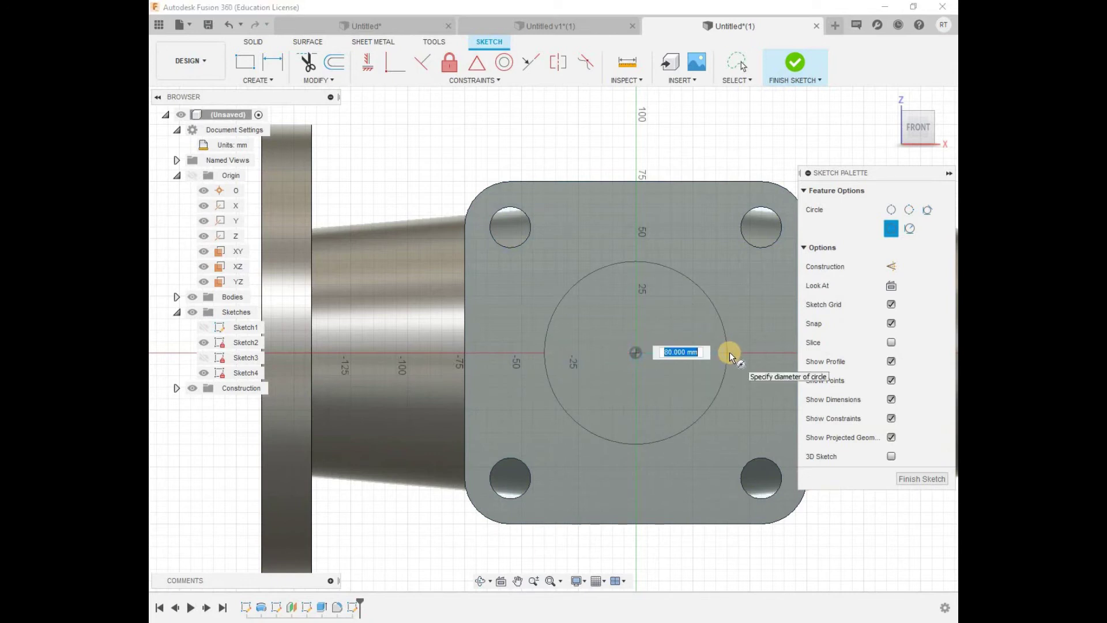
text(80)
key(Return)
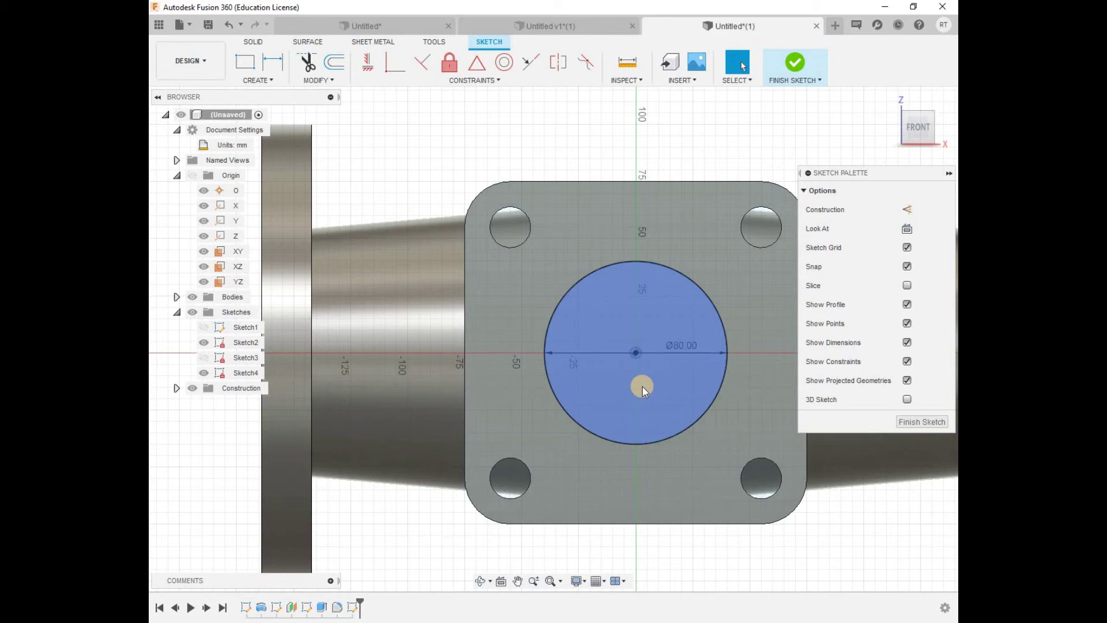
Add a concentric 48 mm circle at the origin and finish the sketch
key(c)
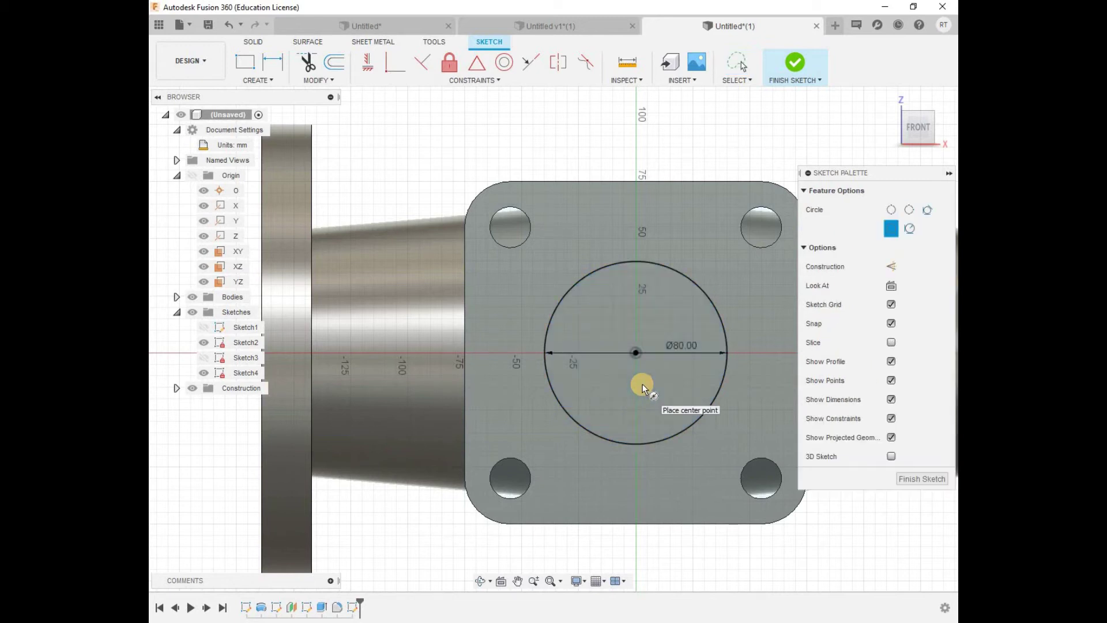
click(635, 354)
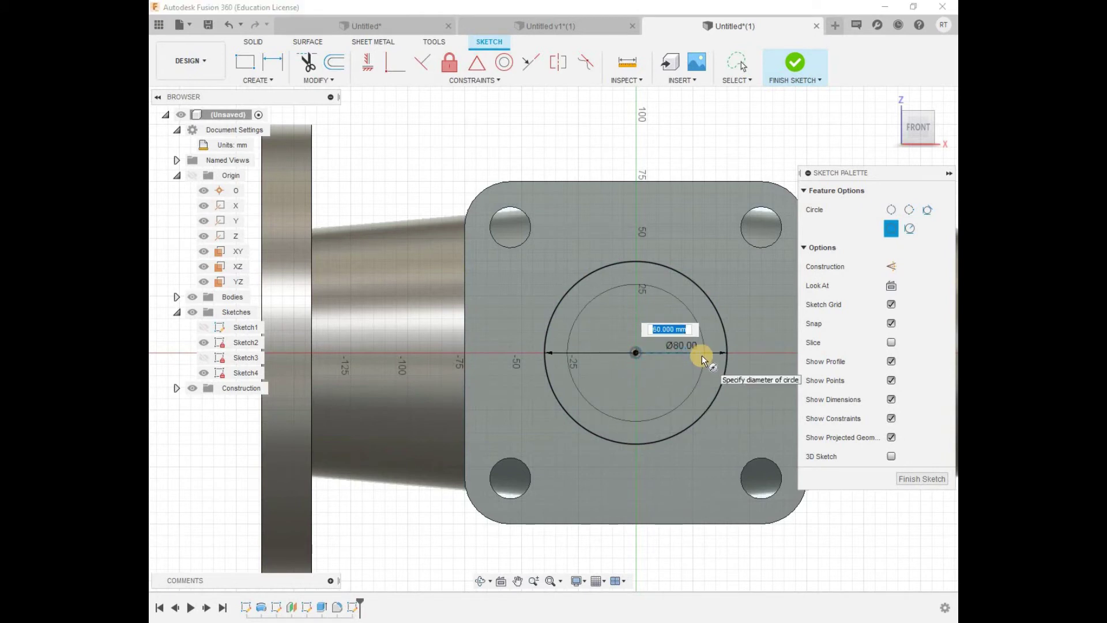
text(48)
key(Return)
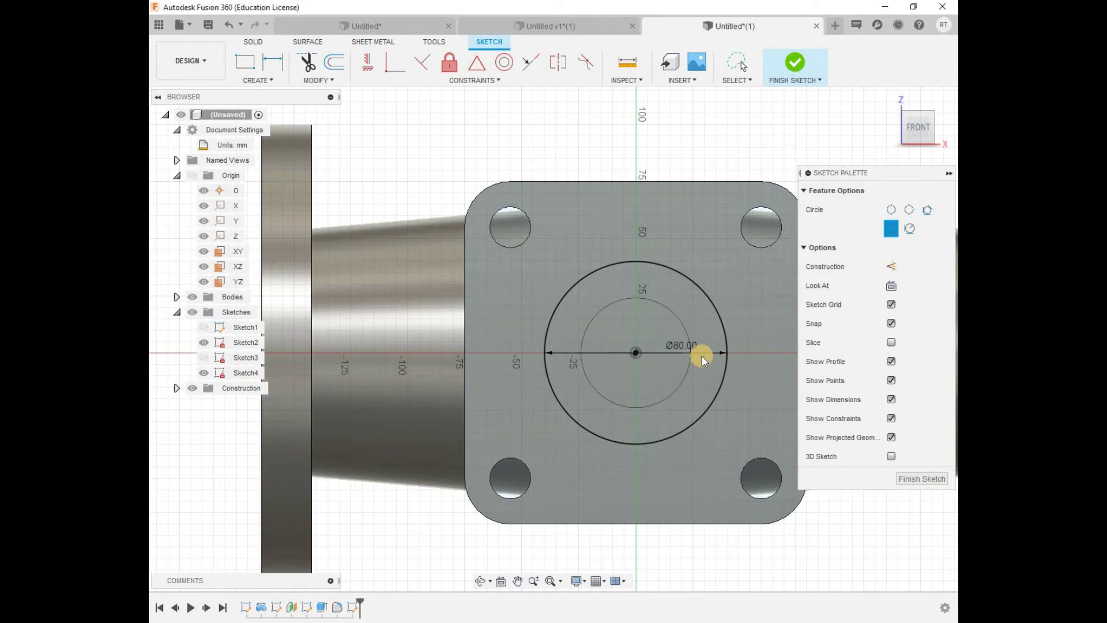
key(Escape)
click(639, 375)
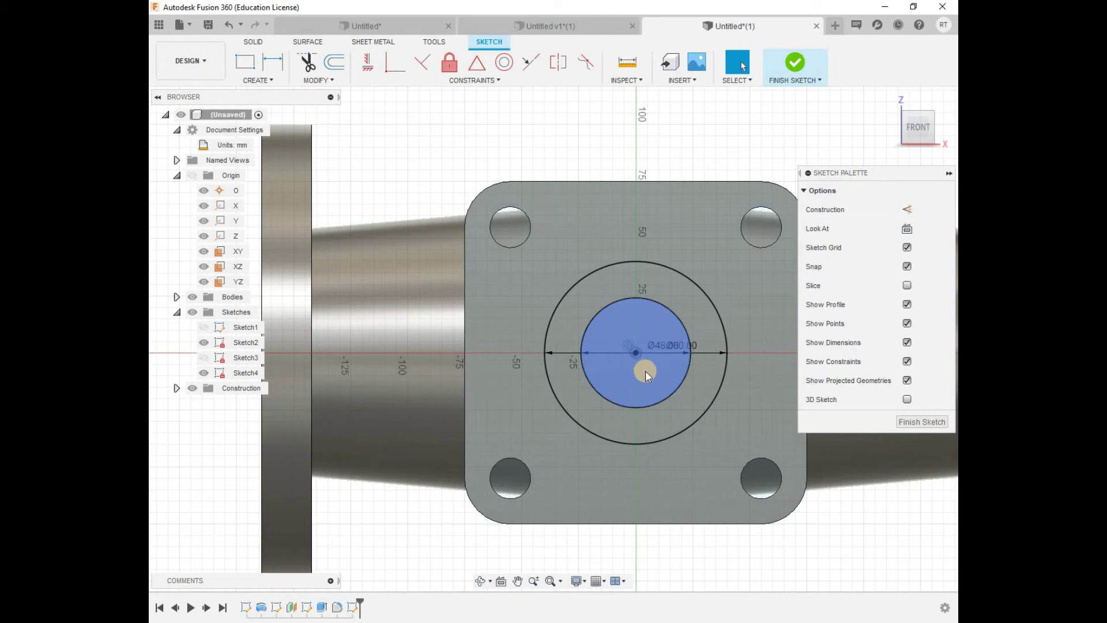
key(c)
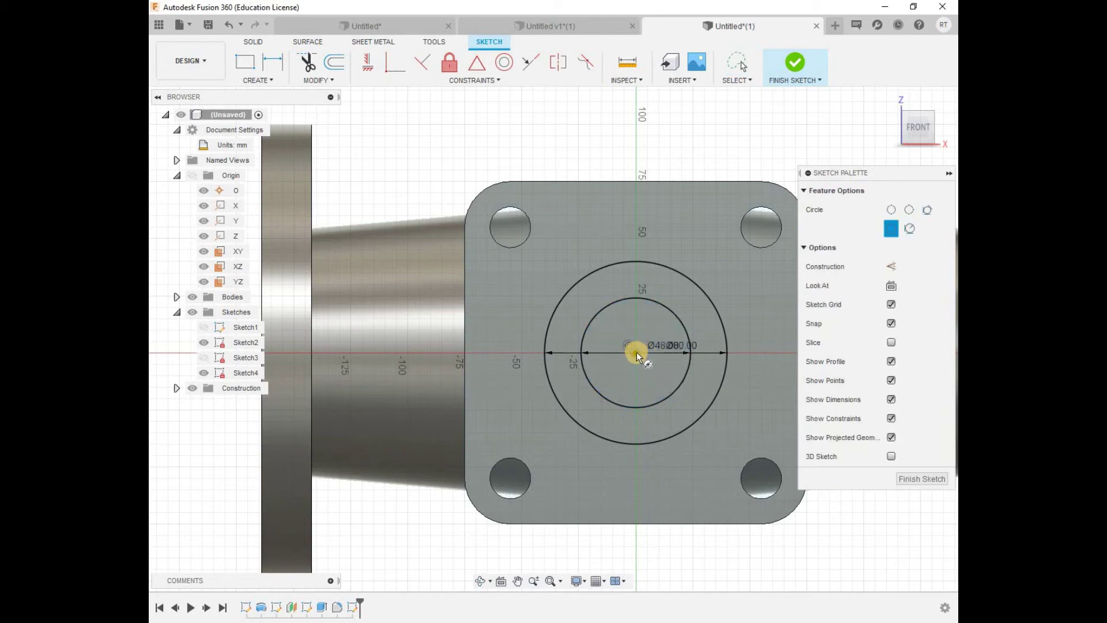
click(637, 352)
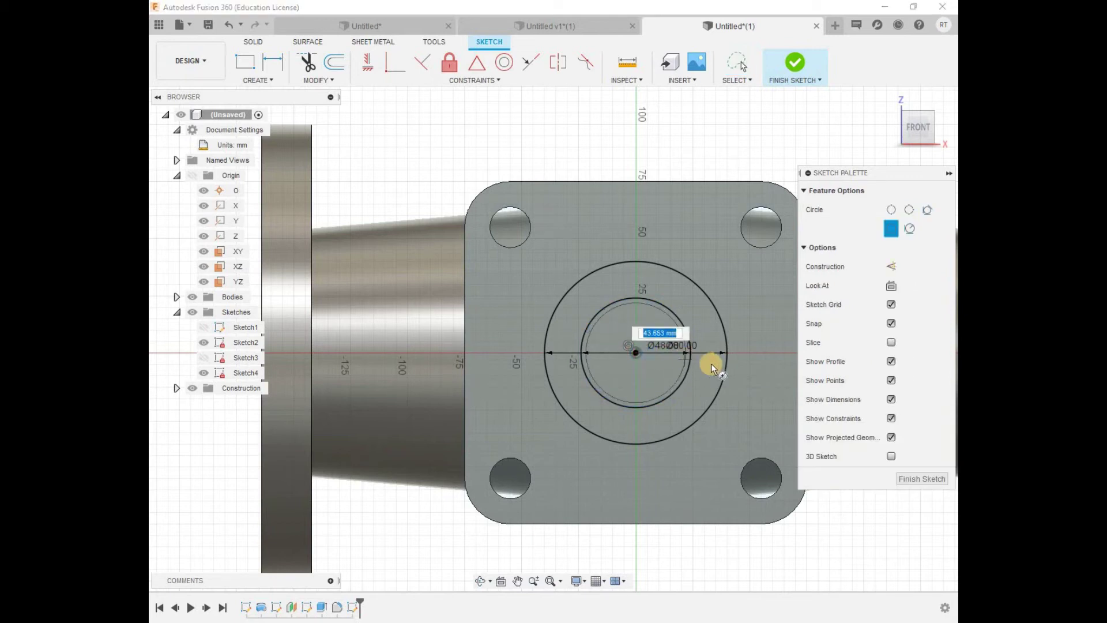
key(Escape)
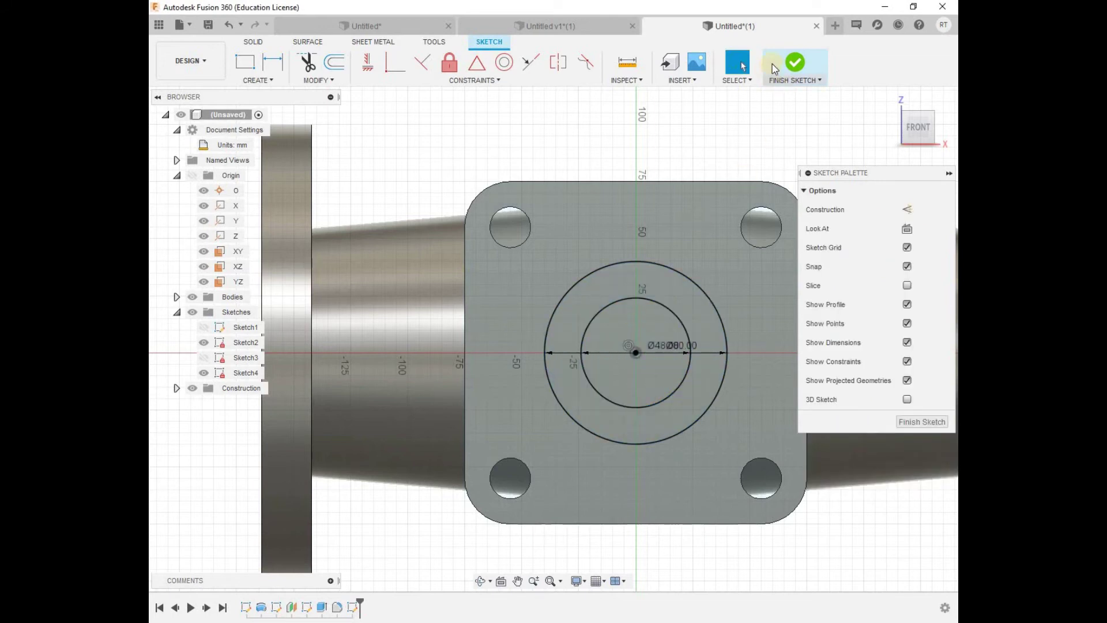
click(794, 63)
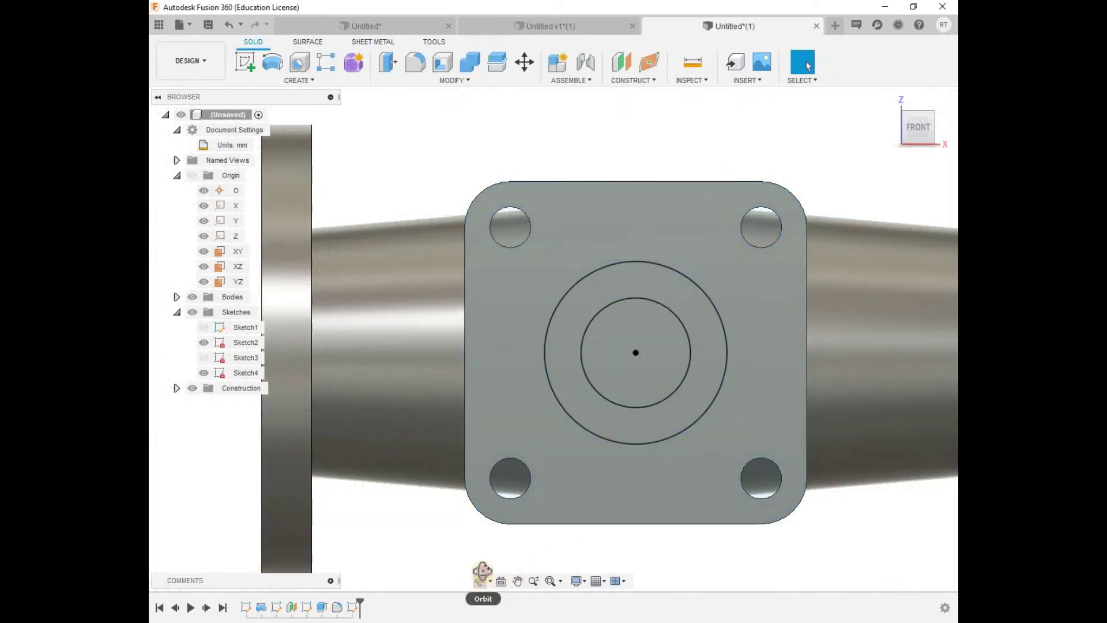
Preview a cut extrusion of the ring between the circles, trying 40, 35 and 25 mm depths
click(482, 571)
drag(576, 421, 569, 413)
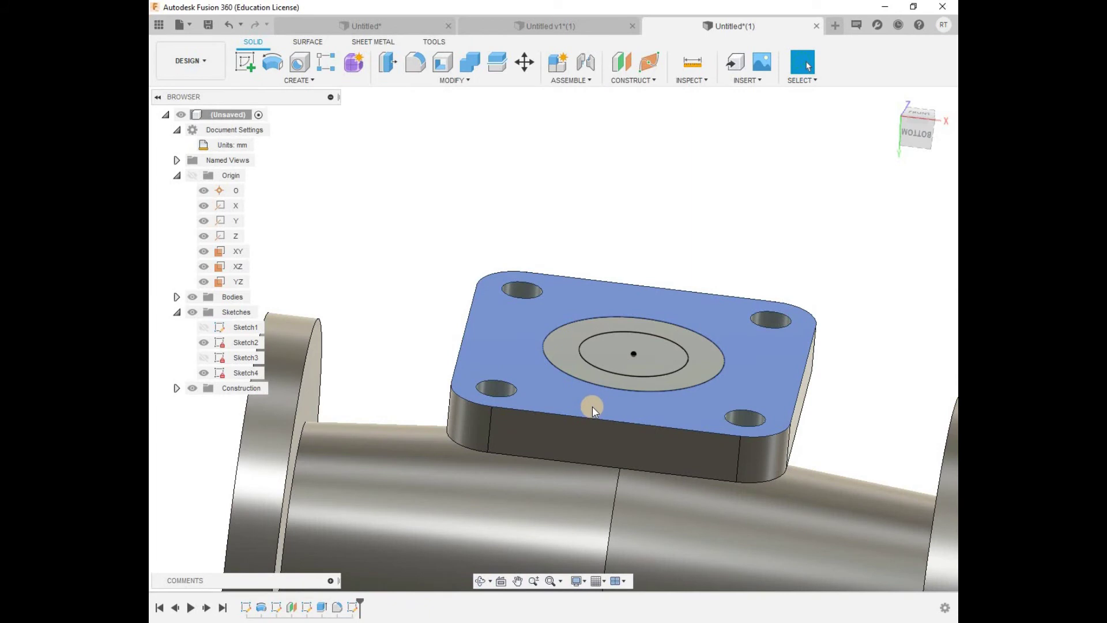
key(e)
click(634, 378)
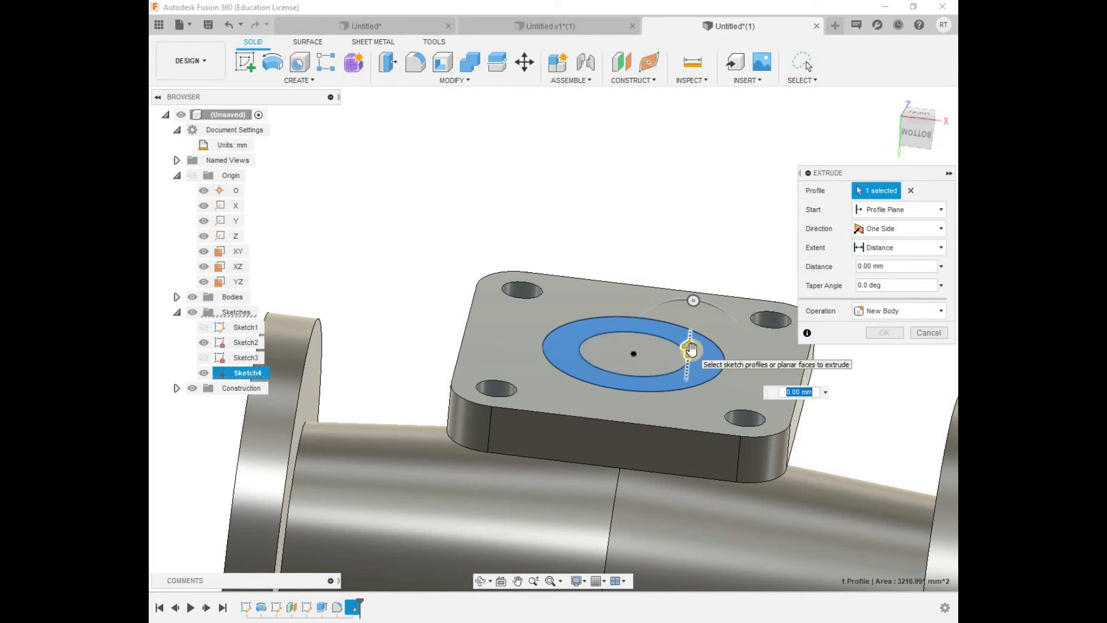
drag(690, 349, 686, 435)
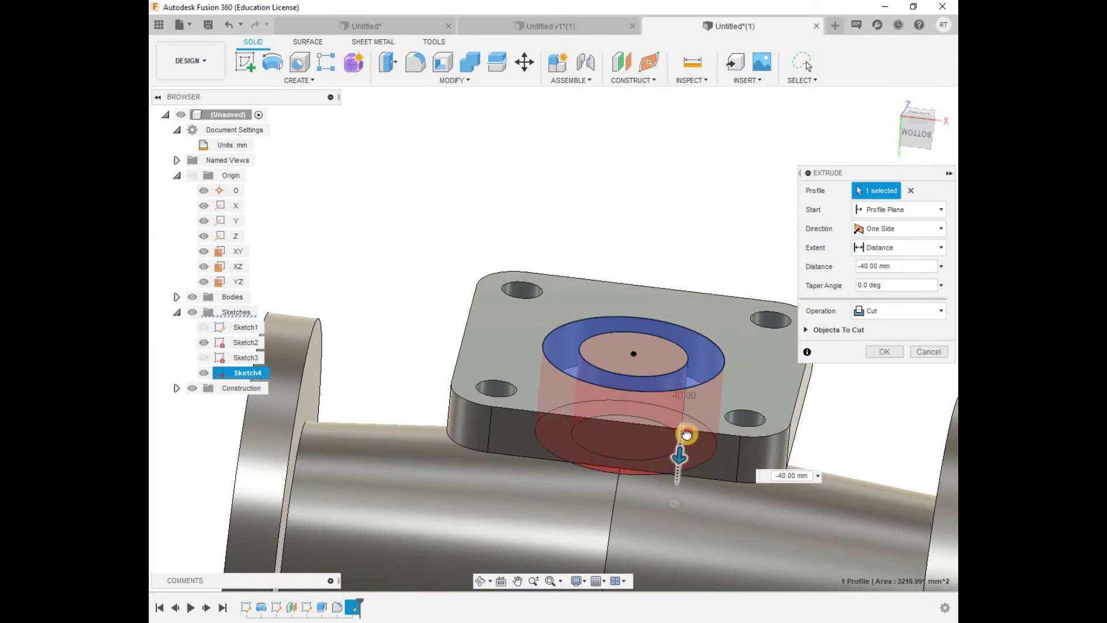
drag(685, 436, 698, 430)
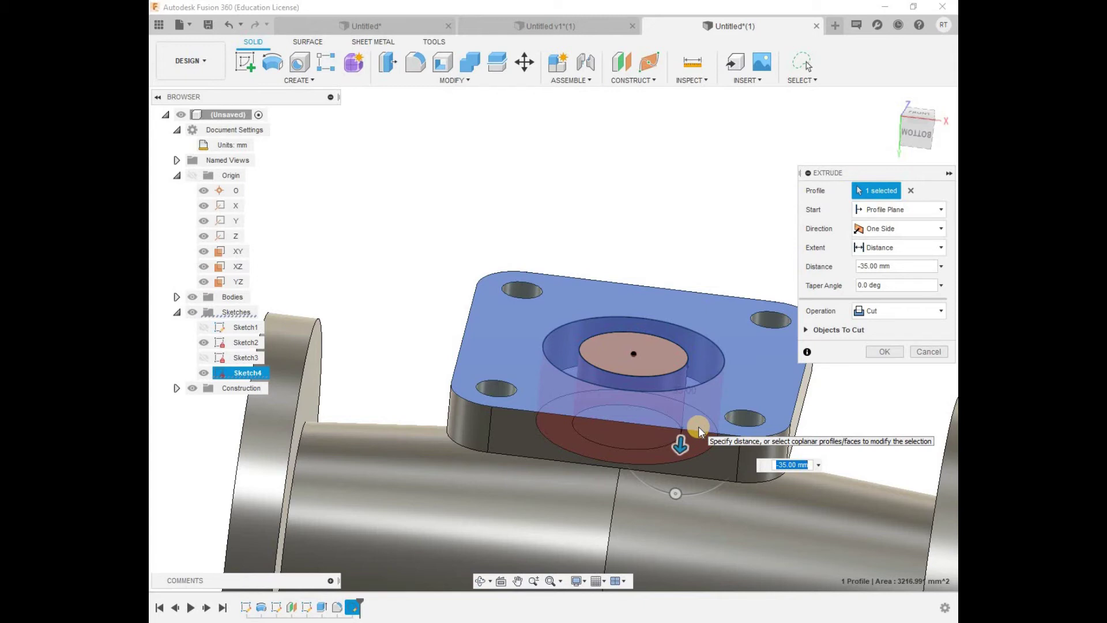
drag(681, 445, 685, 428)
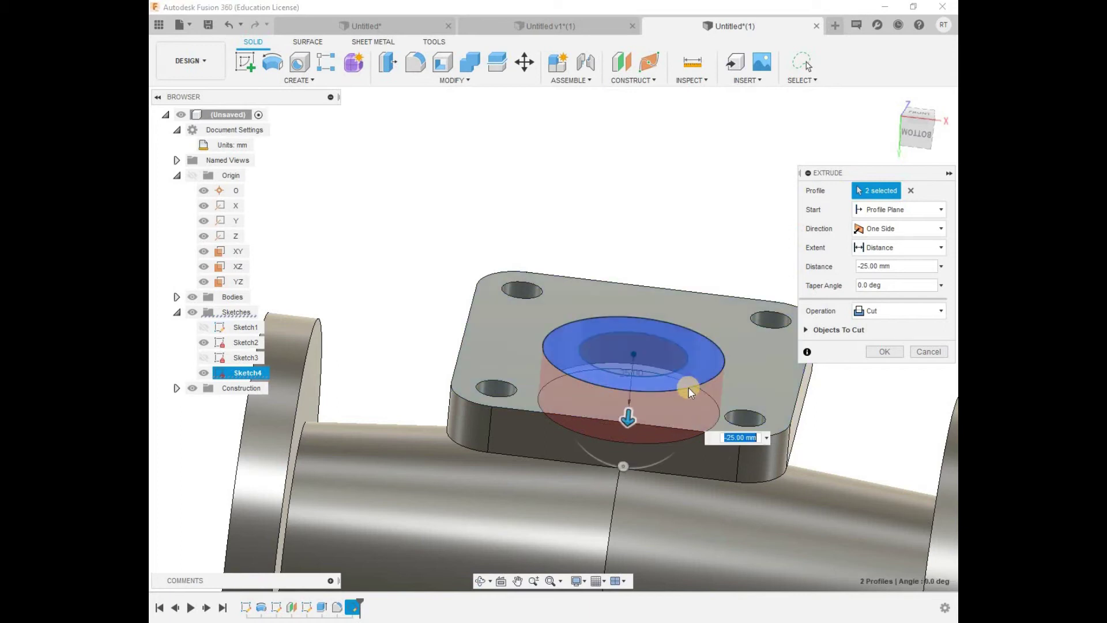
Switch the cut to the inner circle only at 55 mm deep and view it from the side
click(667, 389)
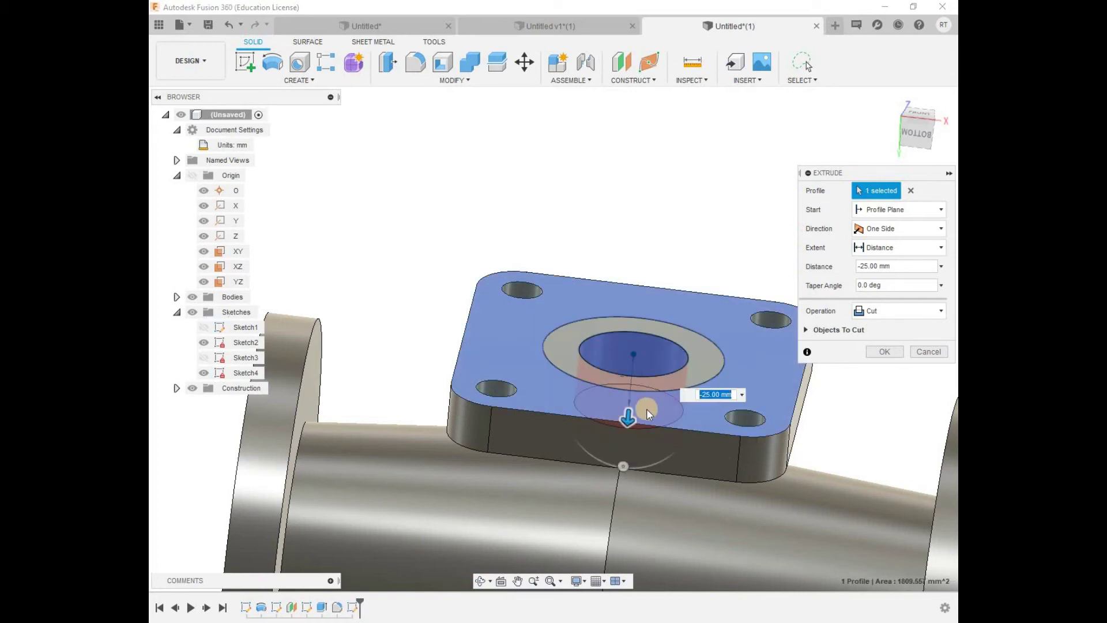
mouse_move(638, 429)
mouse_down()
mouse_move(634, 402)
mouse_move(634, 494)
mouse_up()
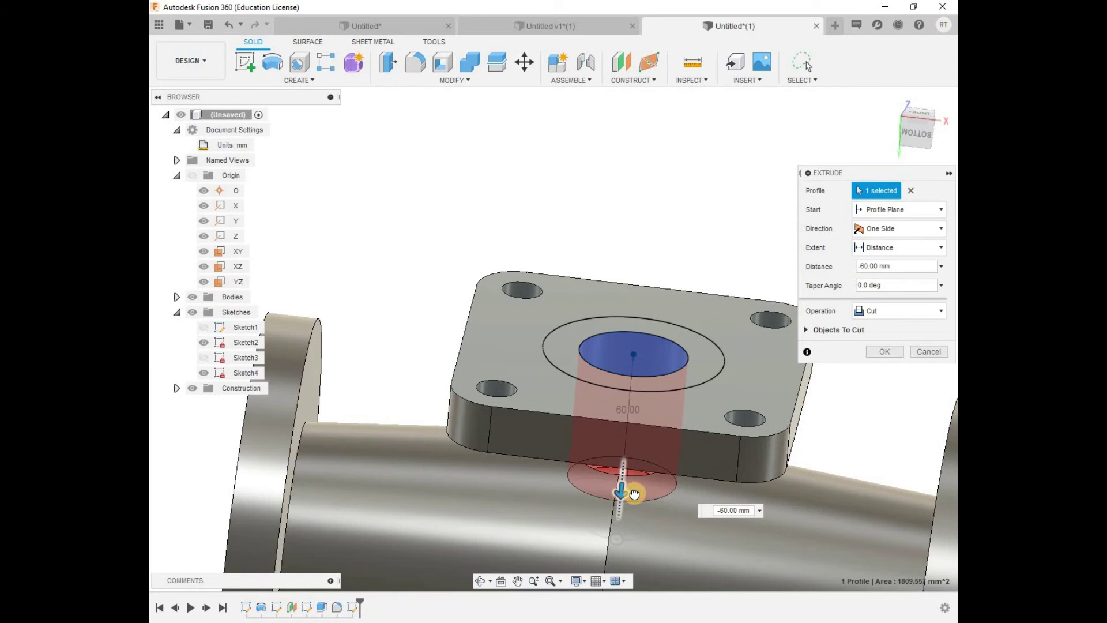
drag(634, 495, 623, 482)
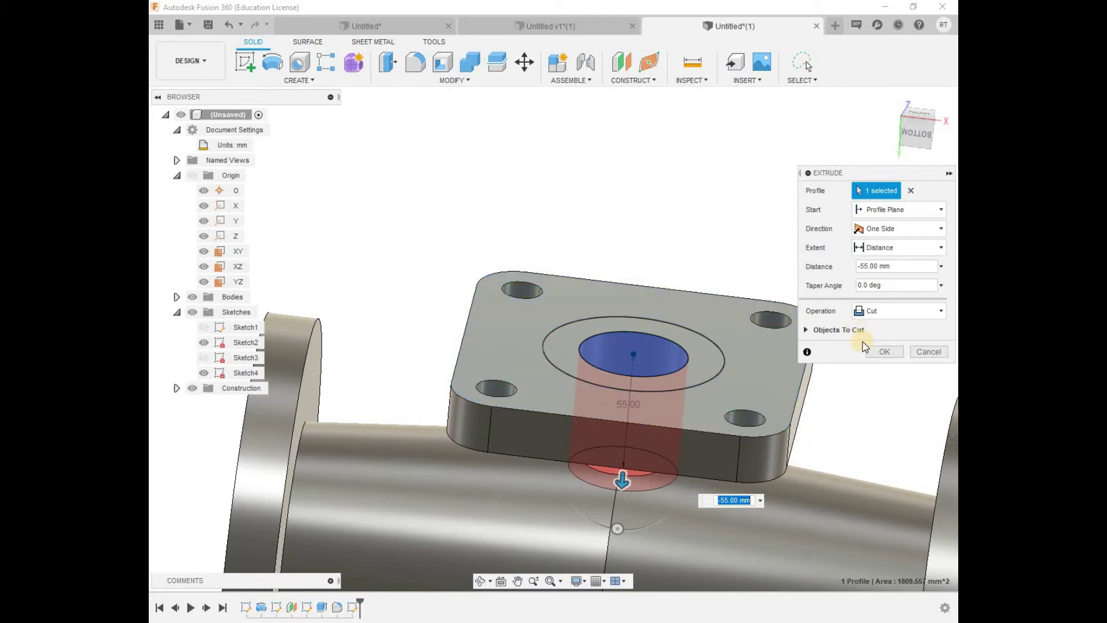
click(922, 133)
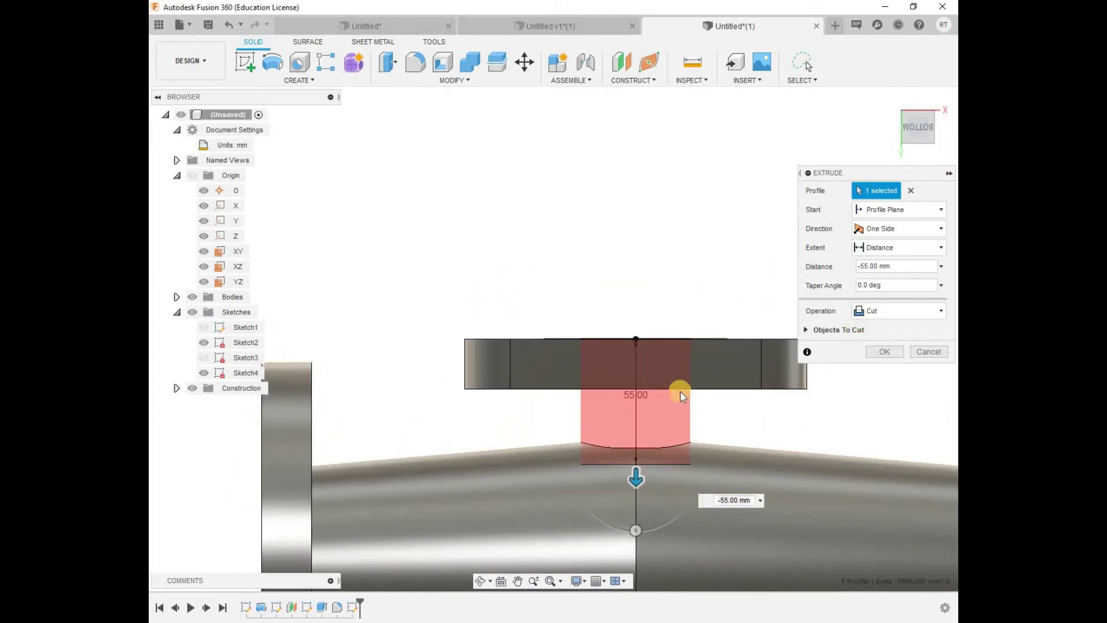
scroll(677, 355, up, 1)
scroll(681, 358, up, 1)
scroll(686, 361, up, 1)
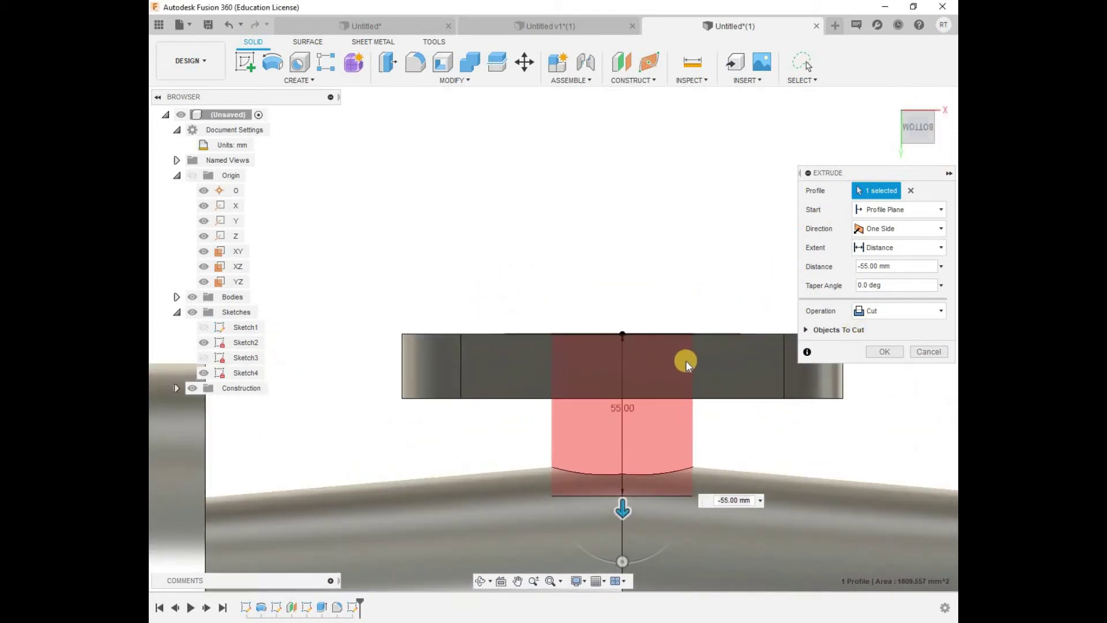
click(859, 285)
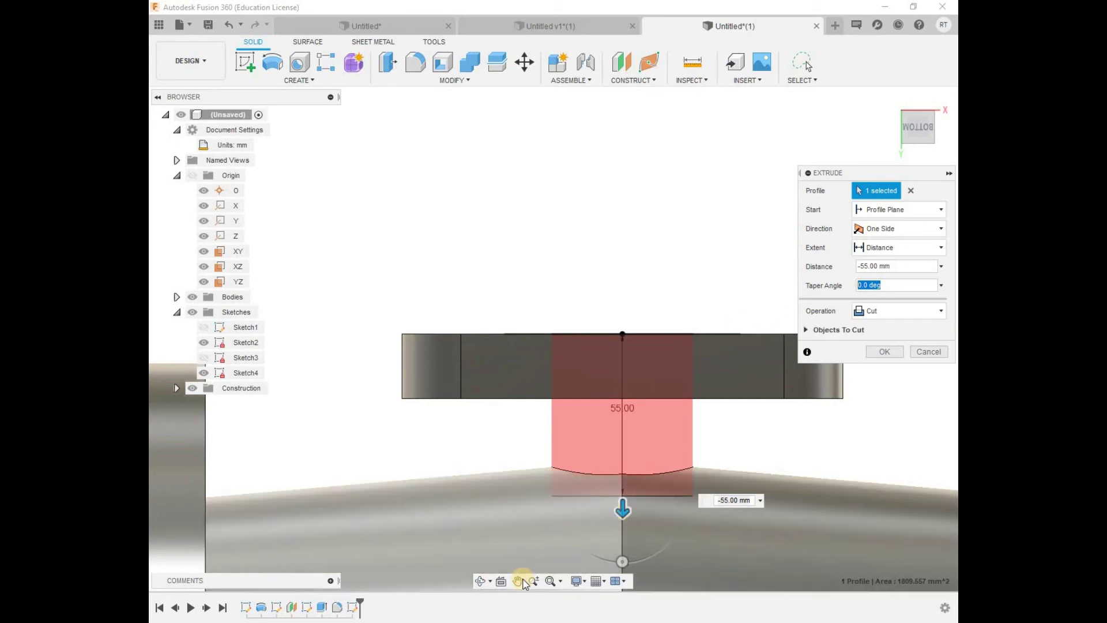
click(482, 540)
click(480, 582)
drag(553, 407, 574, 420)
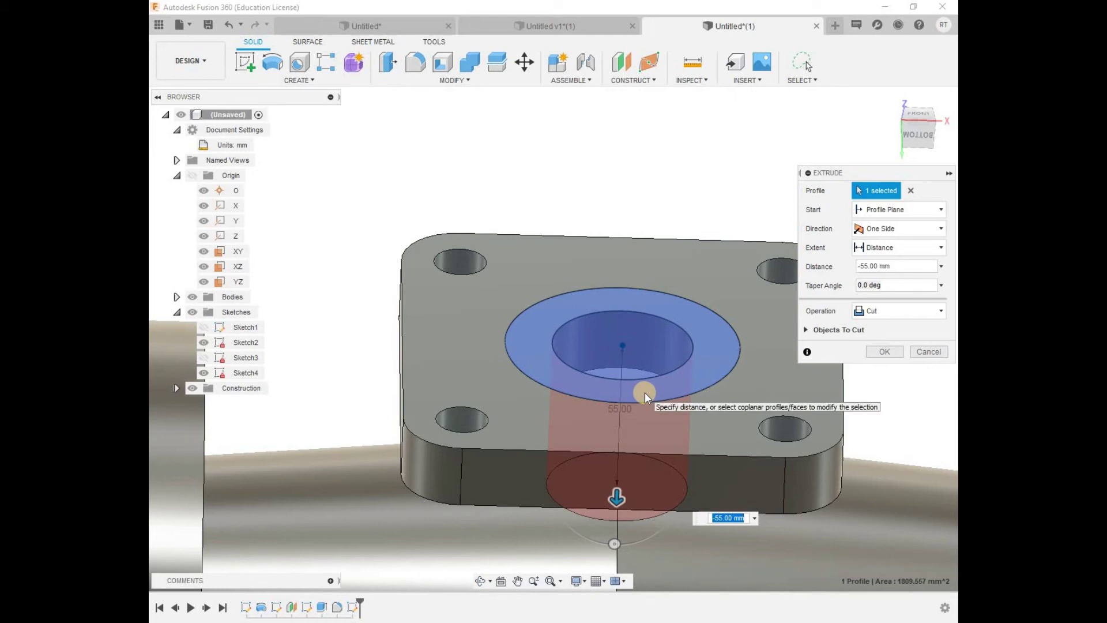
Extrude both circle profiles as a Join instead of a Cut, roughly sizing the neck
click(644, 392)
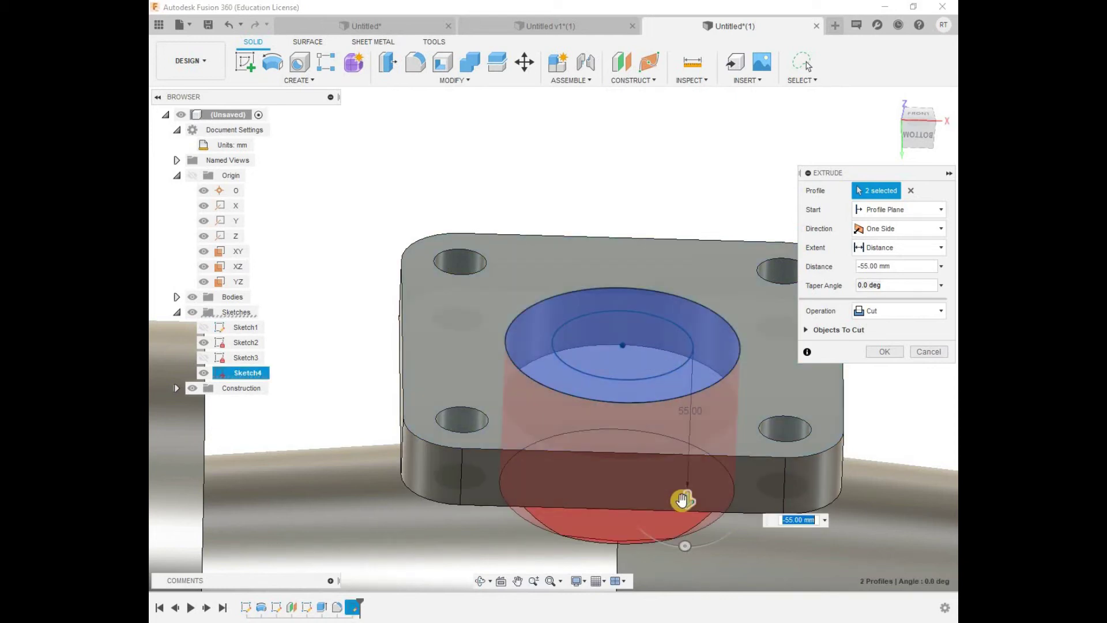
drag(682, 499, 690, 516)
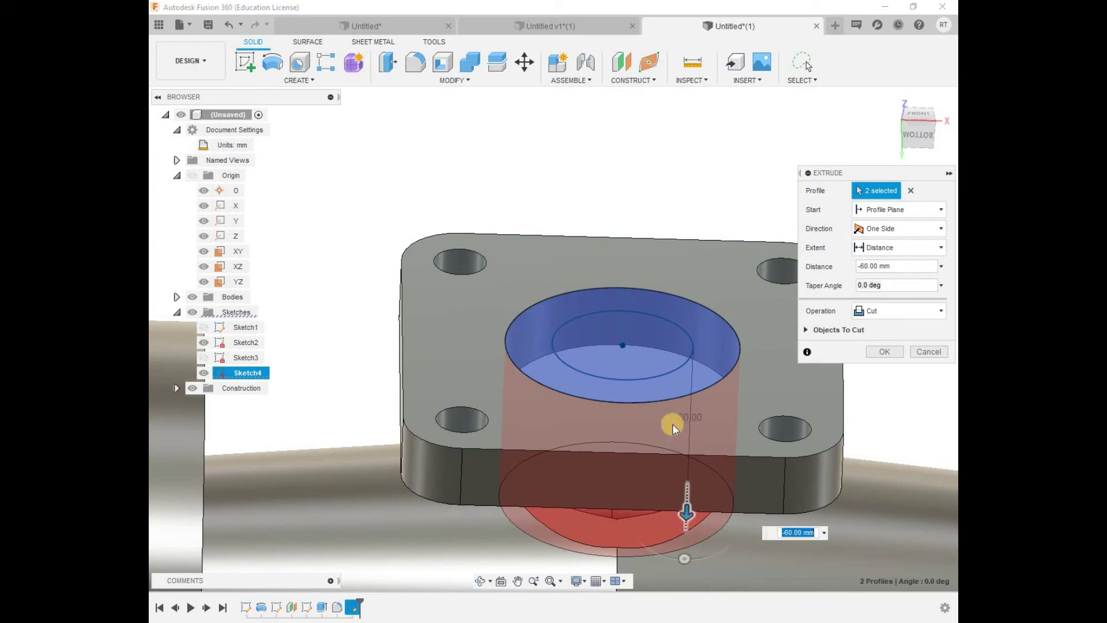
click(886, 314)
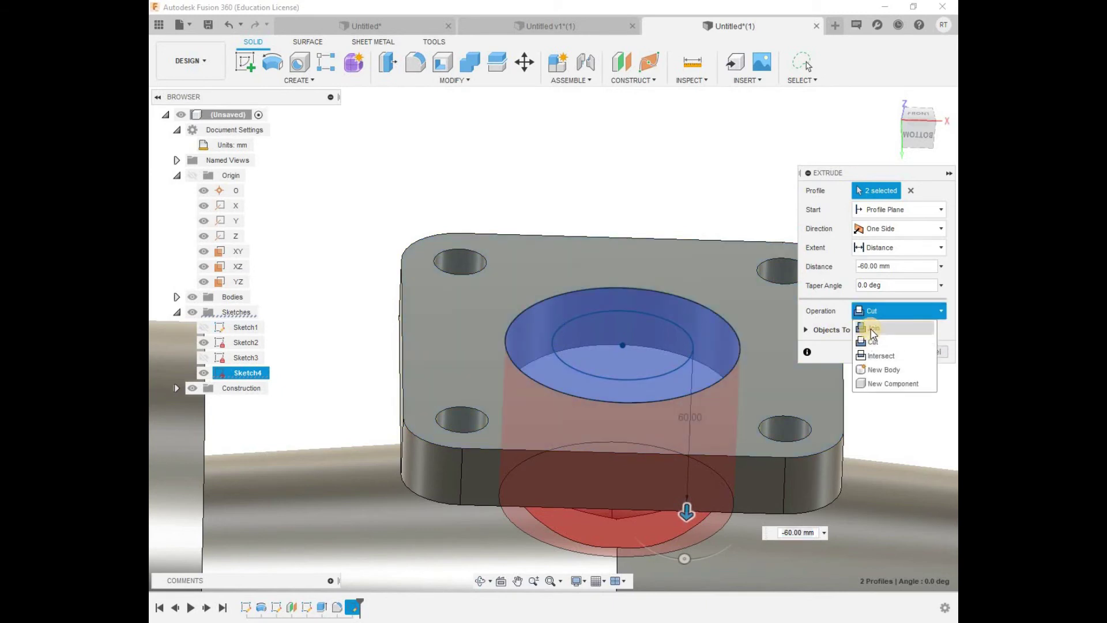
click(874, 332)
mouse_move(686, 513)
mouse_down()
mouse_move(691, 525)
mouse_move(686, 512)
mouse_up()
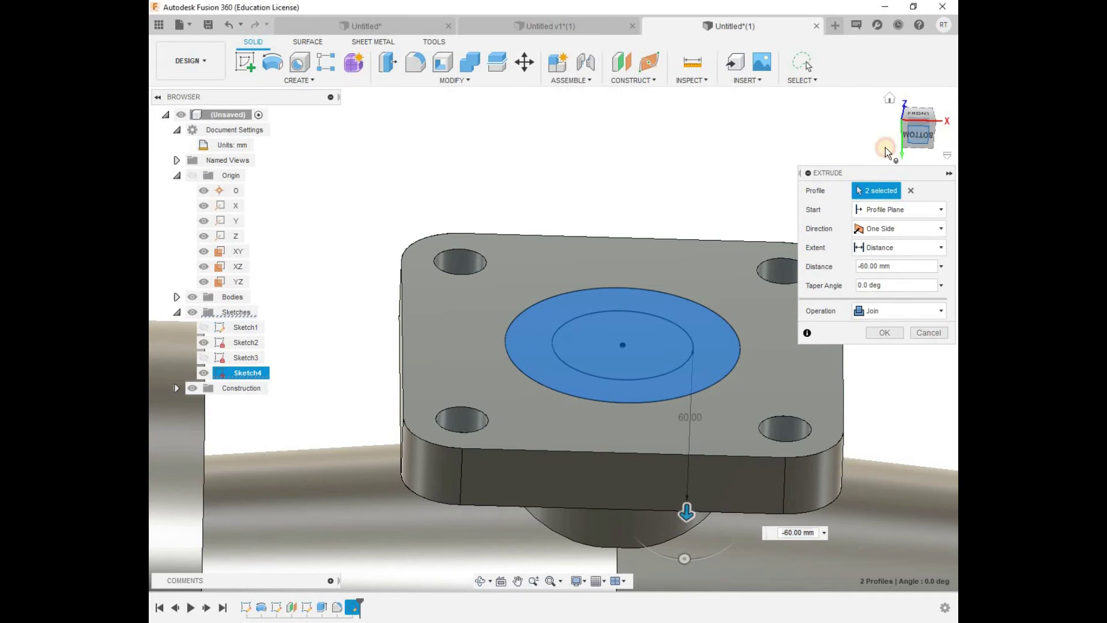
click(886, 149)
drag(702, 538, 701, 528)
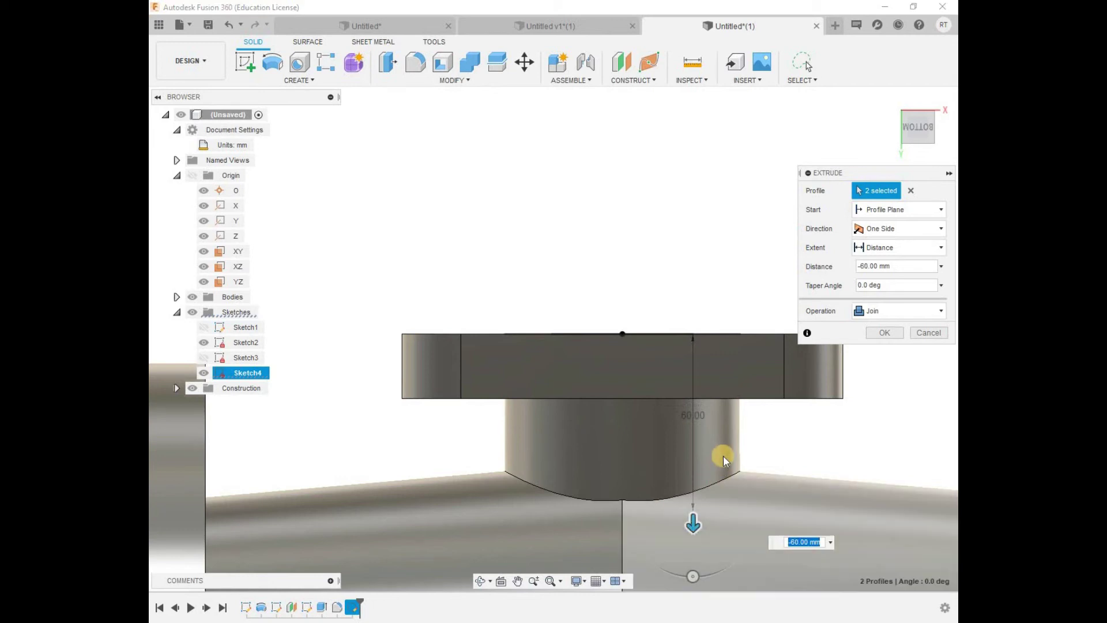
Set the neck distance to -60 mm and apply the joined extrusion
scroll(644, 532, up, 2)
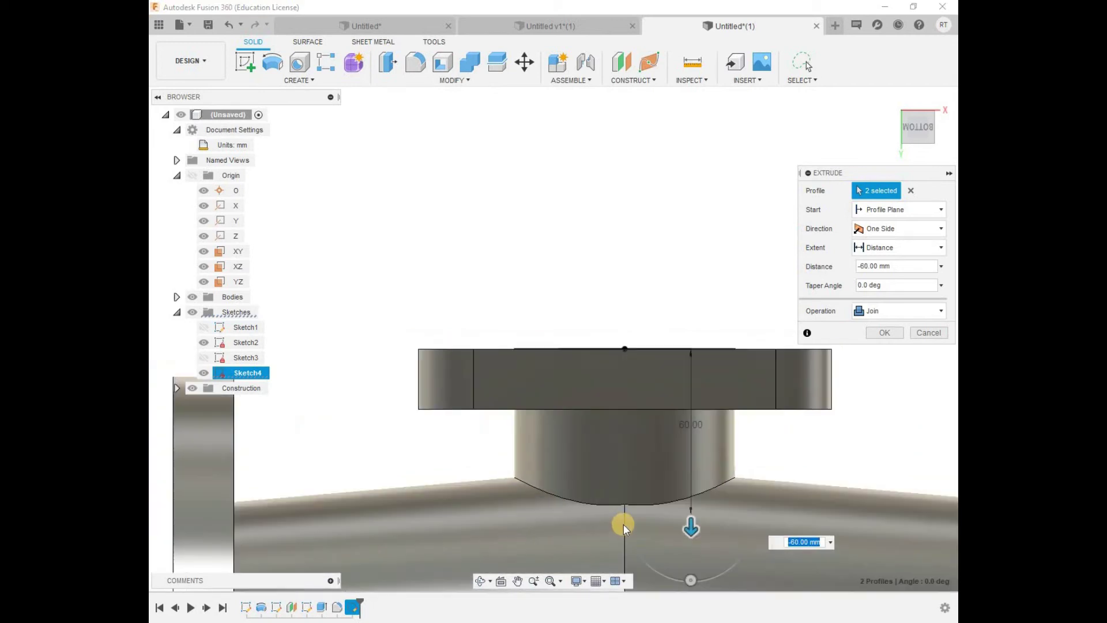
scroll(624, 524, up, 2)
scroll(628, 515, up, 3)
scroll(663, 449, down, 1)
scroll(742, 451, down, 2)
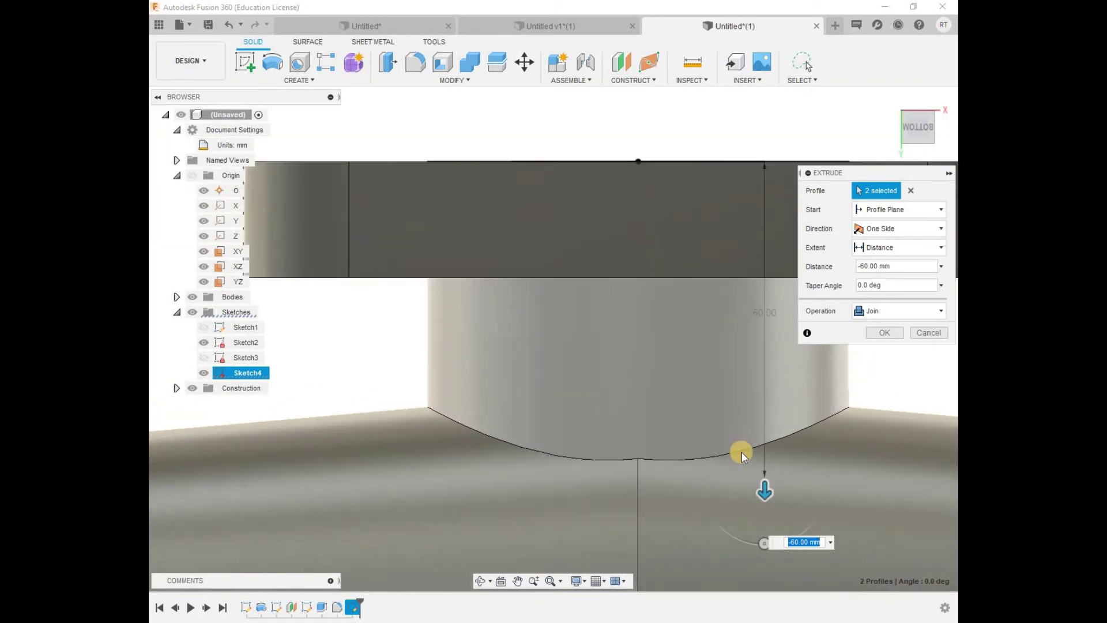
scroll(819, 450, down, 2)
scroll(836, 445, down, 1)
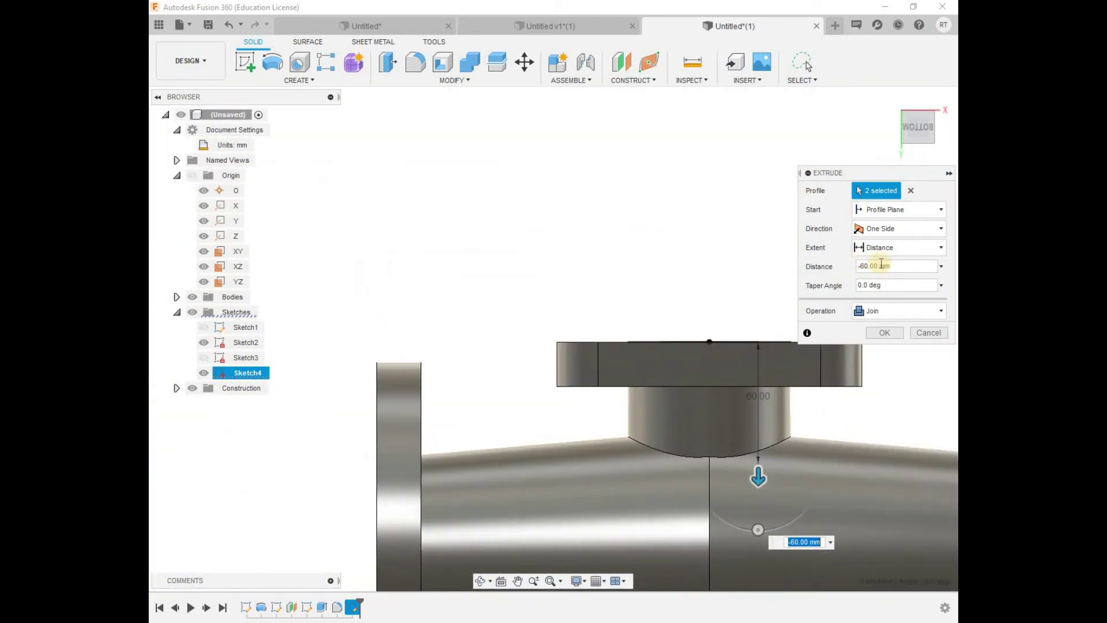
drag(896, 267, 836, 286)
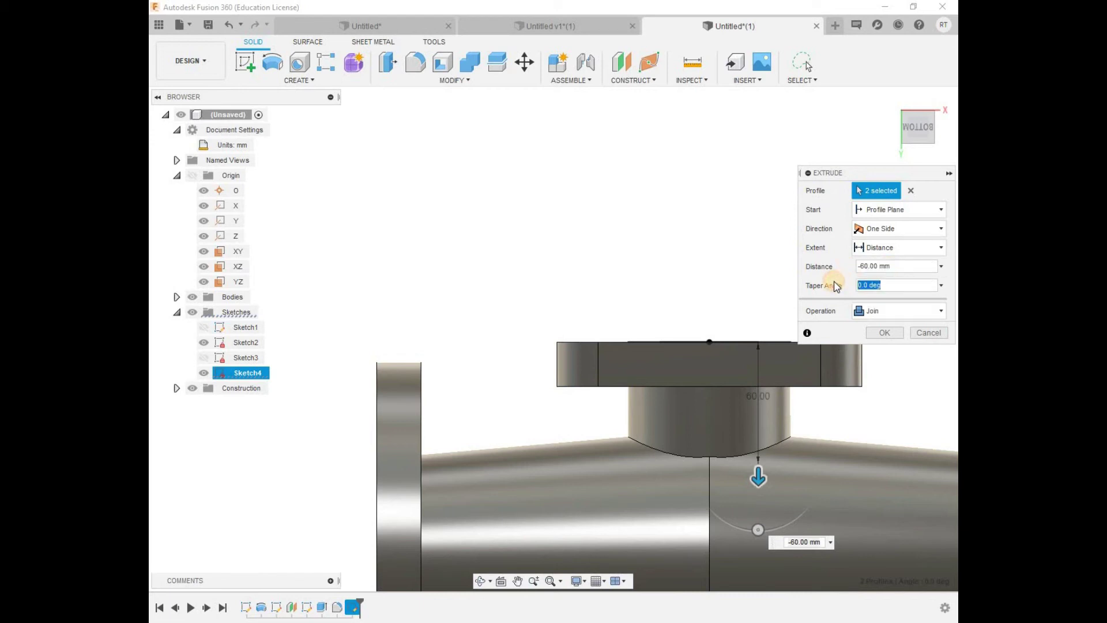
text(-1)
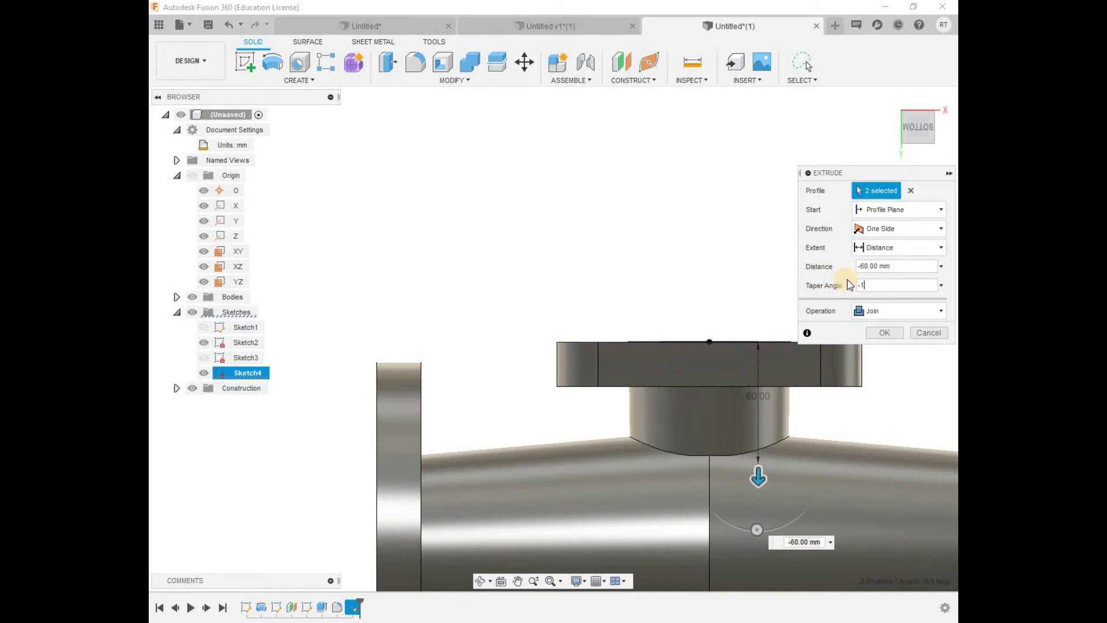
click(895, 334)
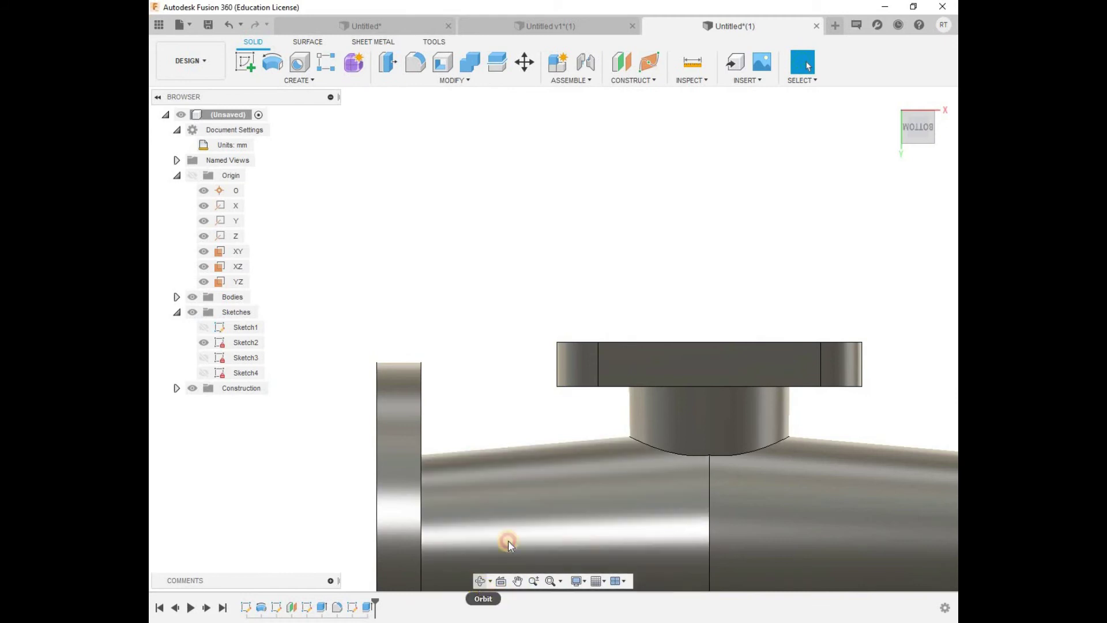
Cut Sketch4's inner 48 mm circle 90 mm deep through the plate and neck
drag(717, 388, 709, 438)
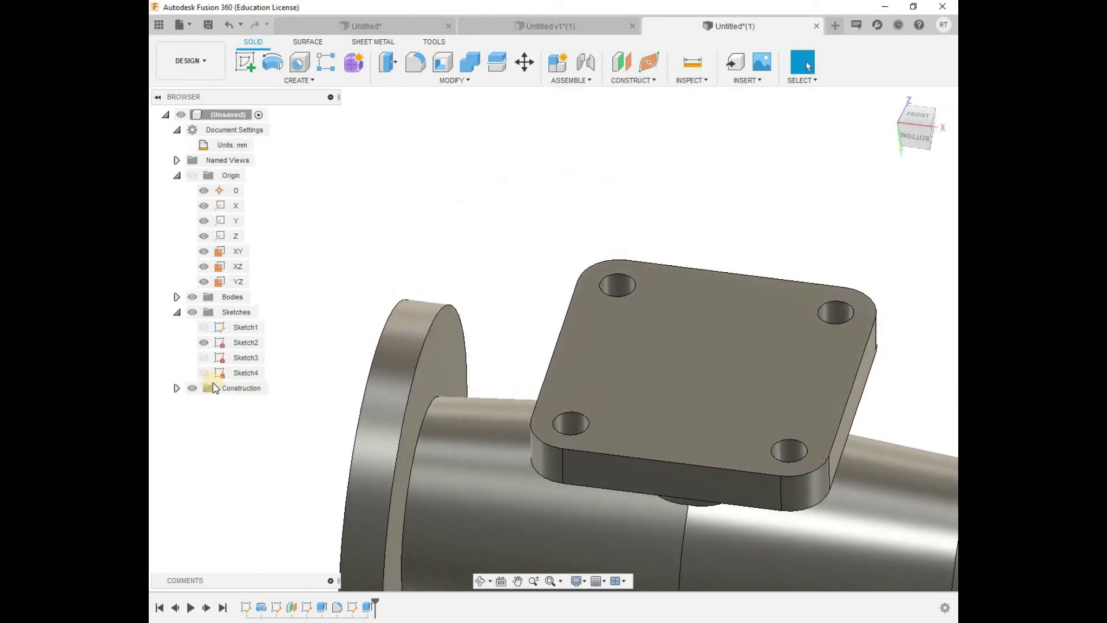
click(204, 372)
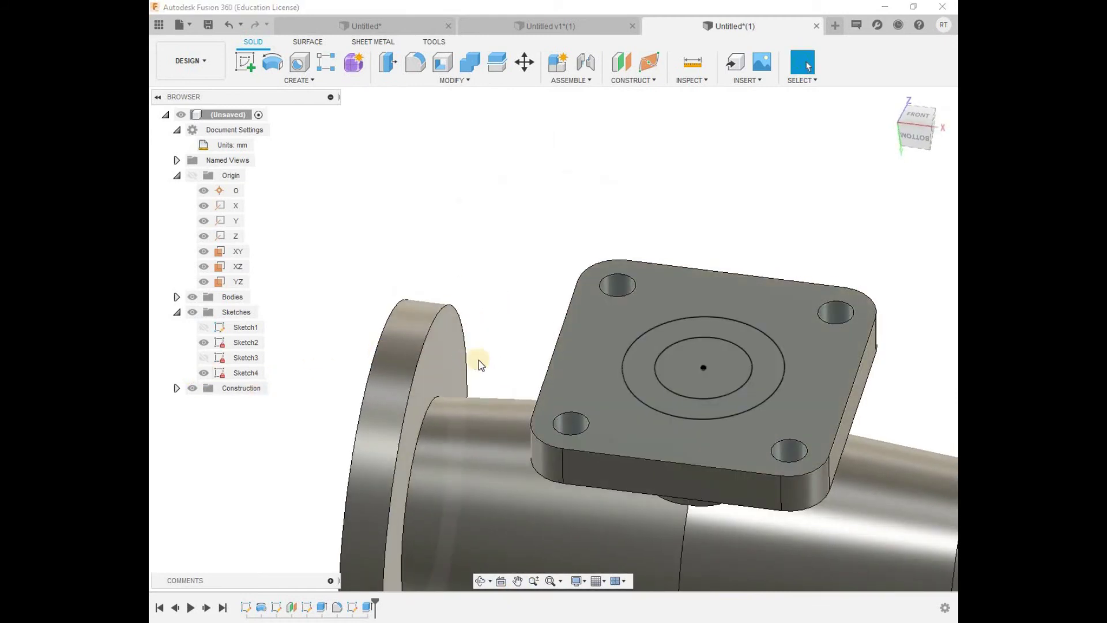
click(678, 363)
key(e)
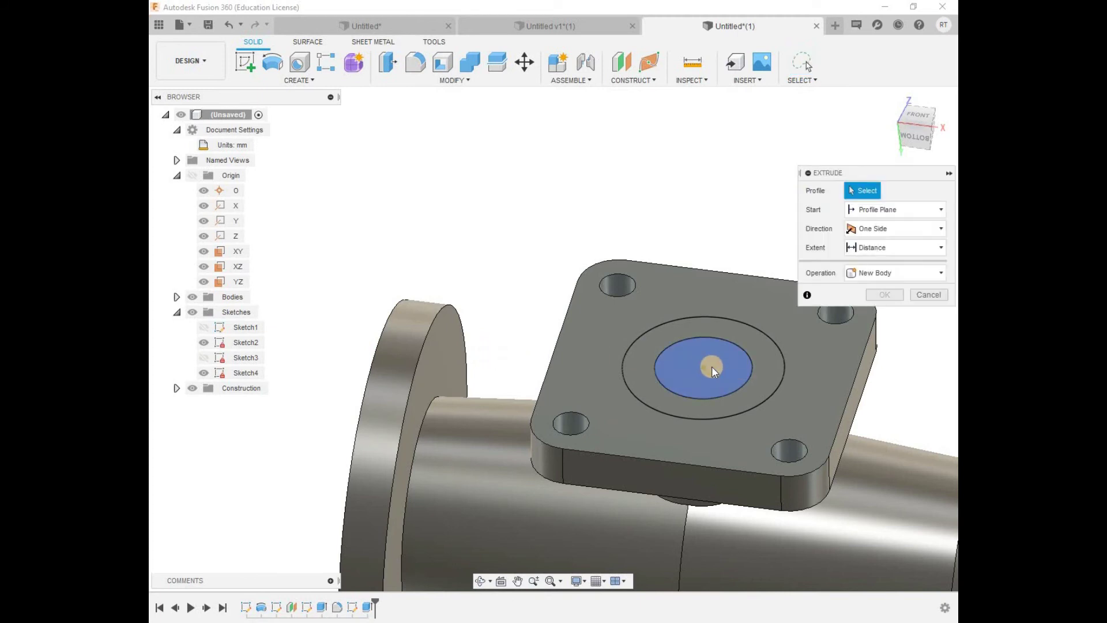
drag(701, 353, 710, 494)
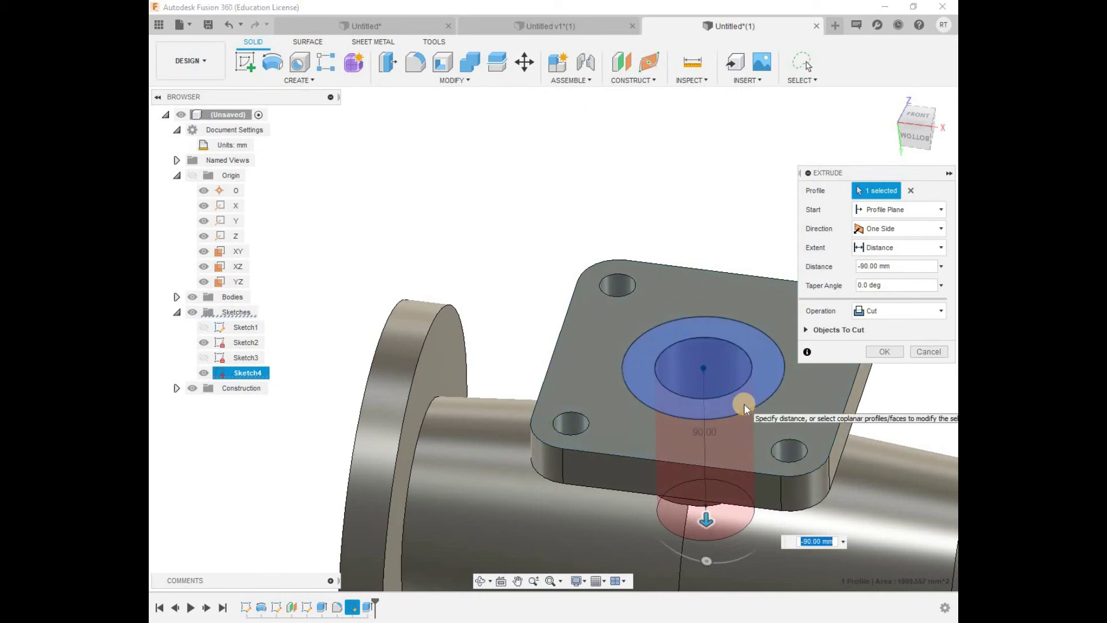
click(878, 351)
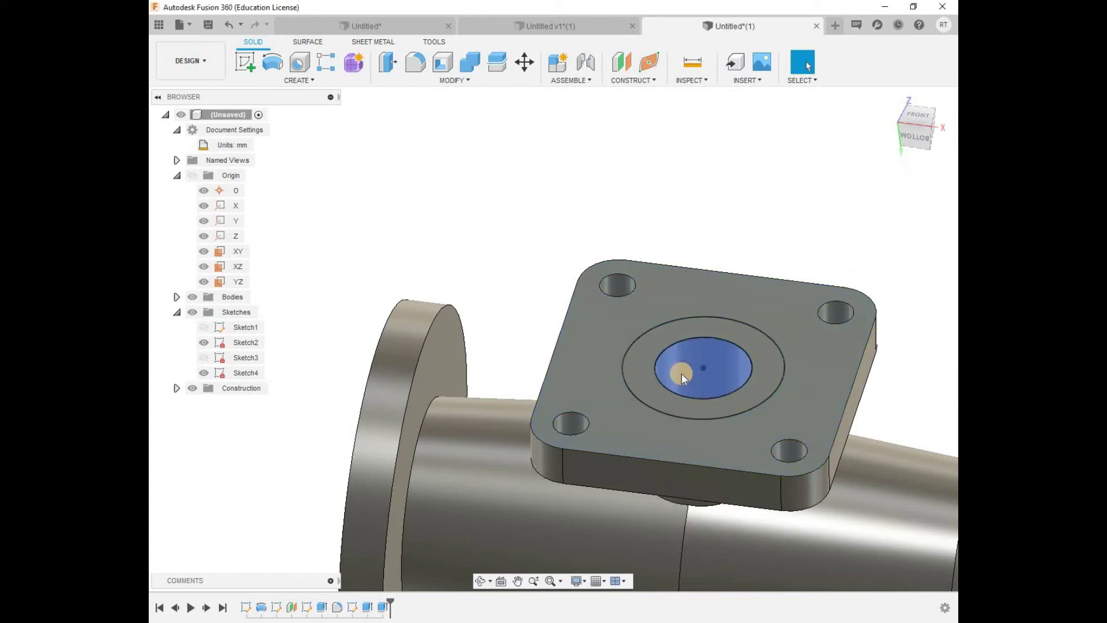
Add a 55 mm diameter circle around the bore in Sketch4 and finish the sketch
double_click(256, 373)
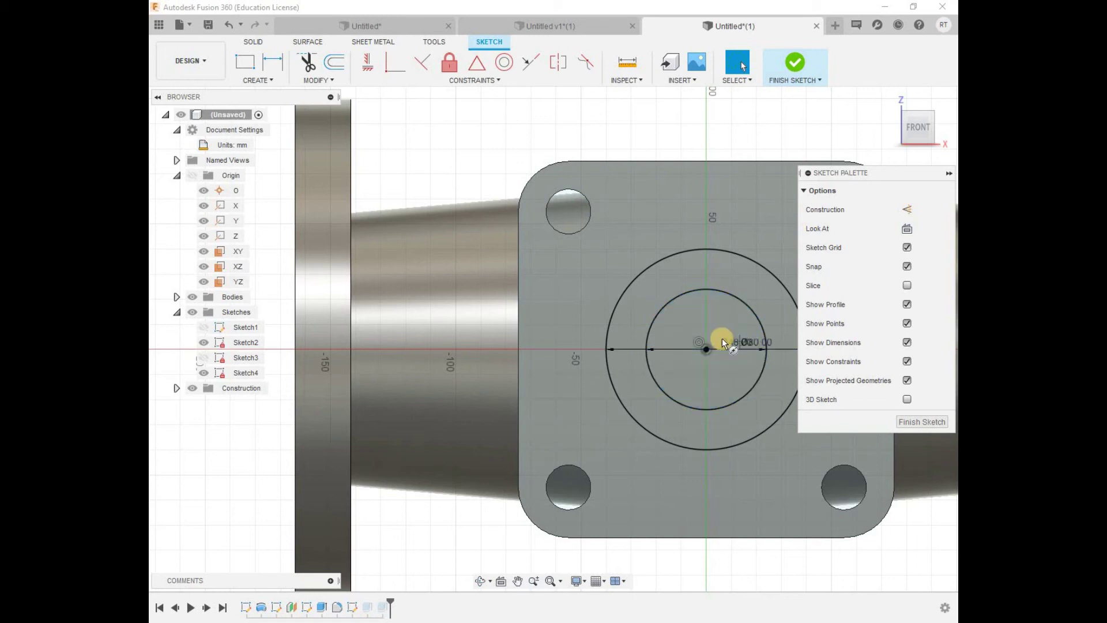
key(c)
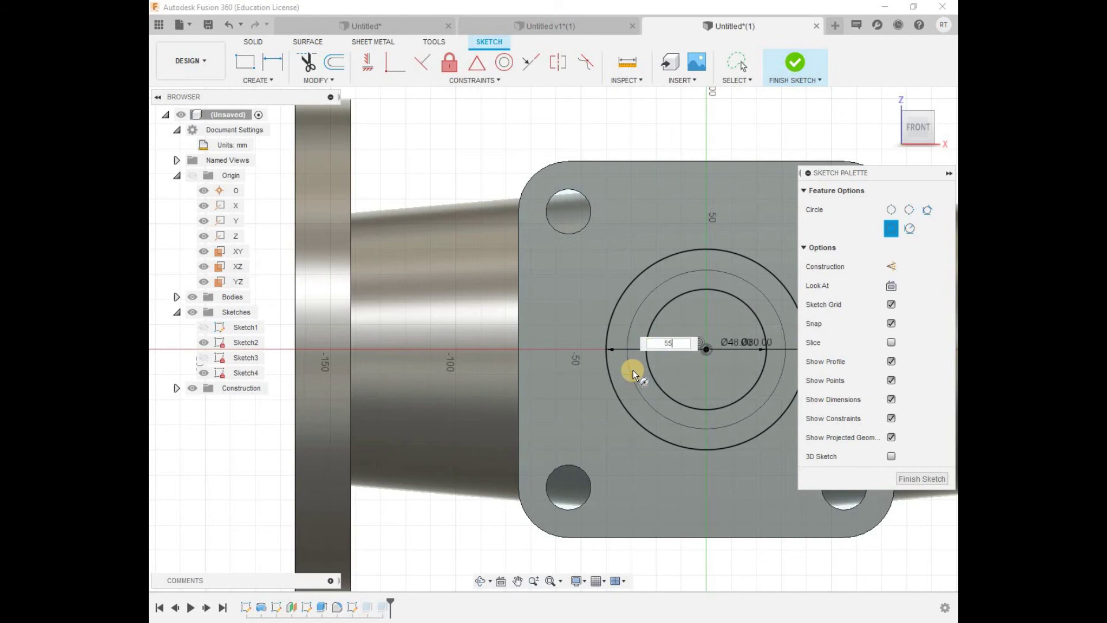
text(55)
key(Tab)
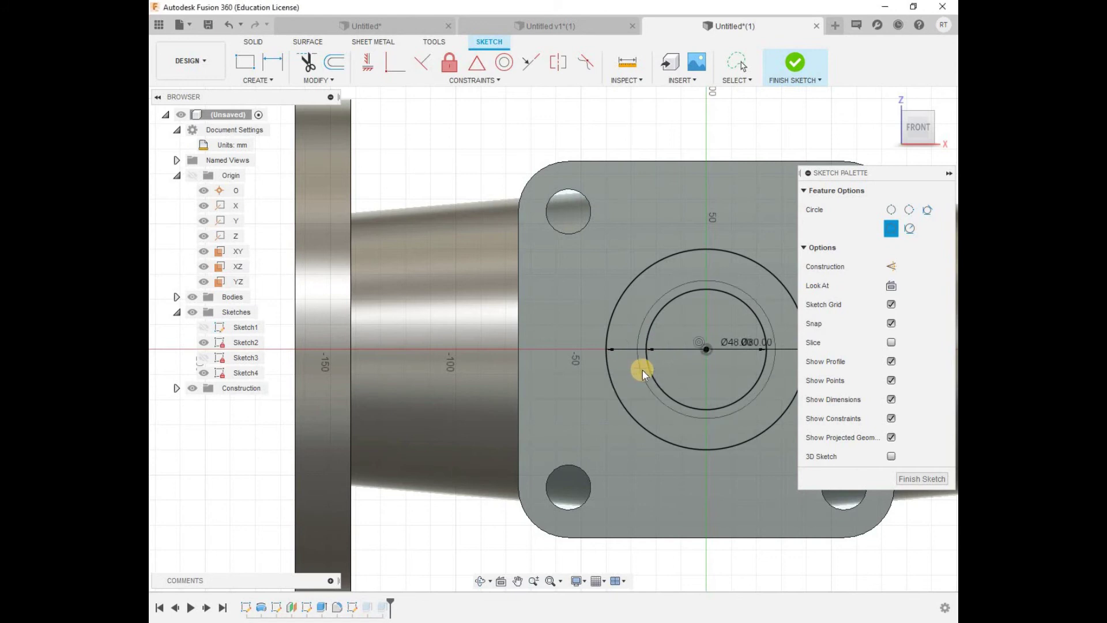
key(Return)
click(798, 71)
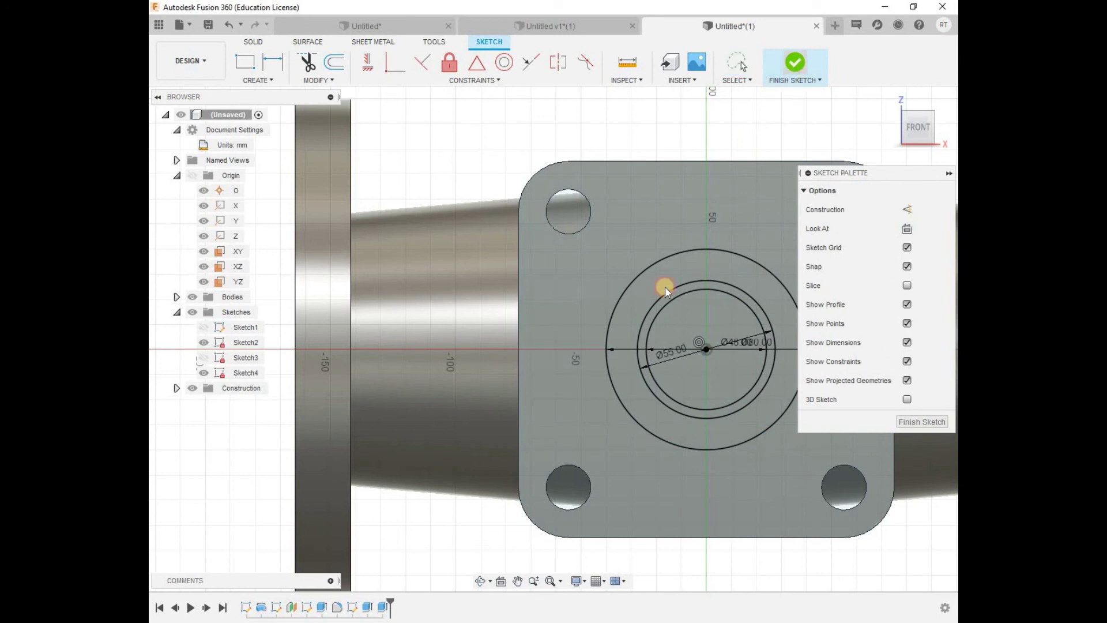
Cut the ring between the 48 mm and 55 mm circles 20 mm deep as a counterbore
mouse_move(524, 525)
shift+middle_down()
mouse_move(593, 420)
mouse_move(574, 420)
shift+middle_up()
key(e)
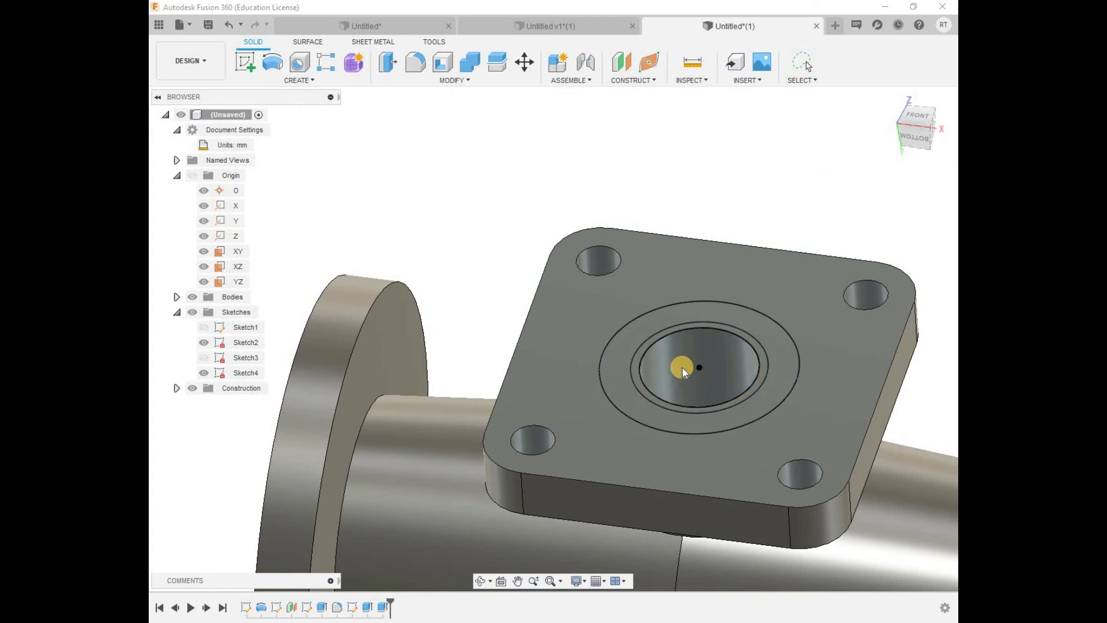
click(652, 395)
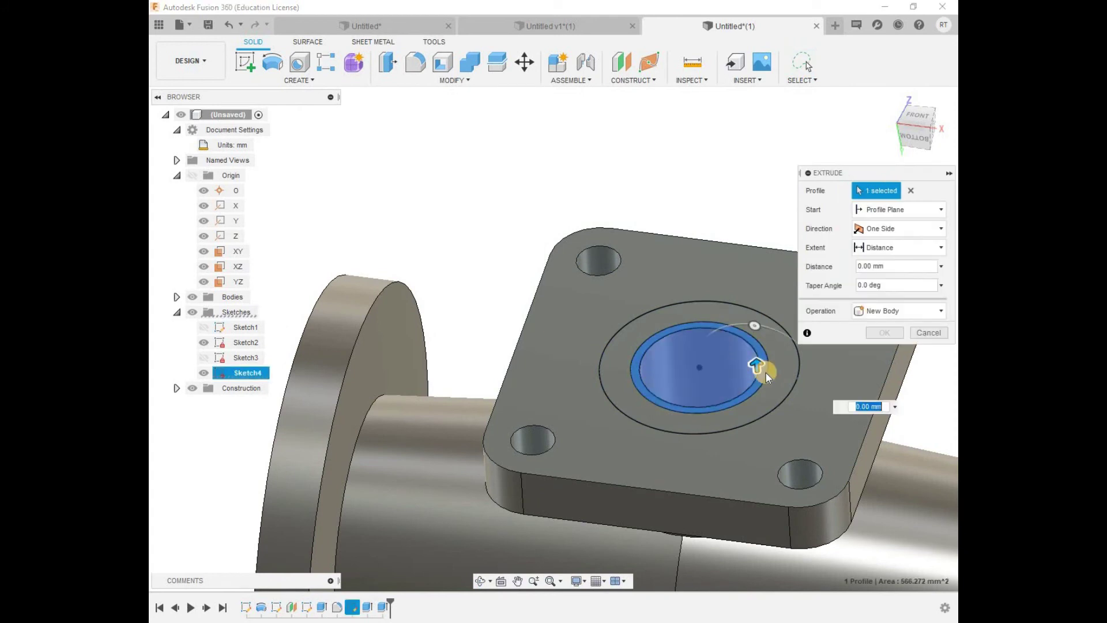
drag(753, 369, 764, 382)
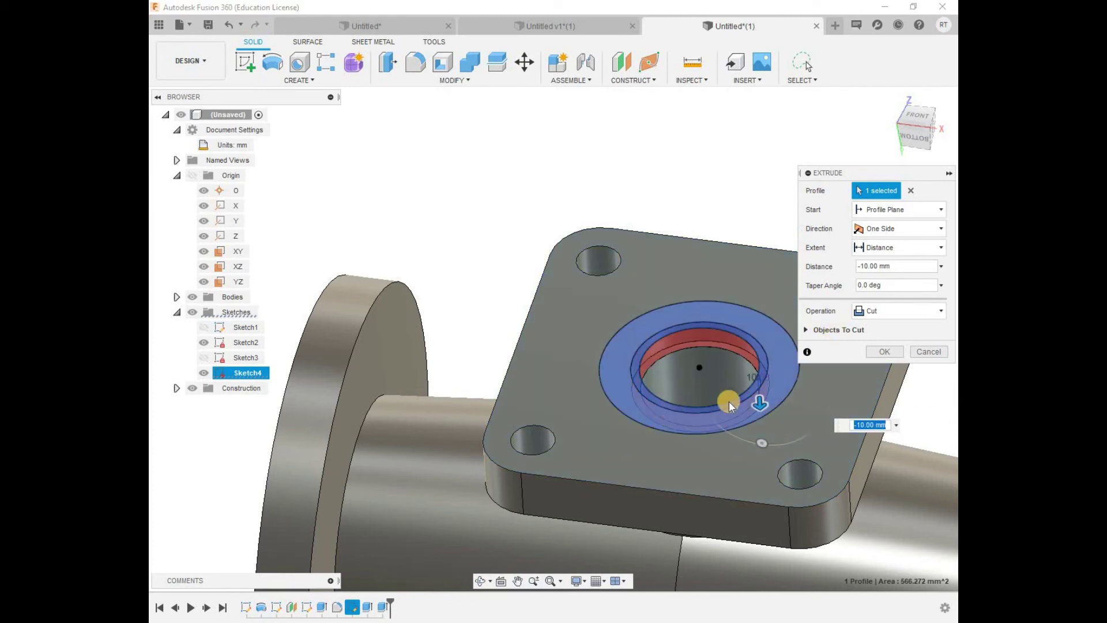
click(885, 350)
Hide Sketch4 and Sketch2
scroll(658, 430, down, 2)
click(204, 373)
click(203, 342)
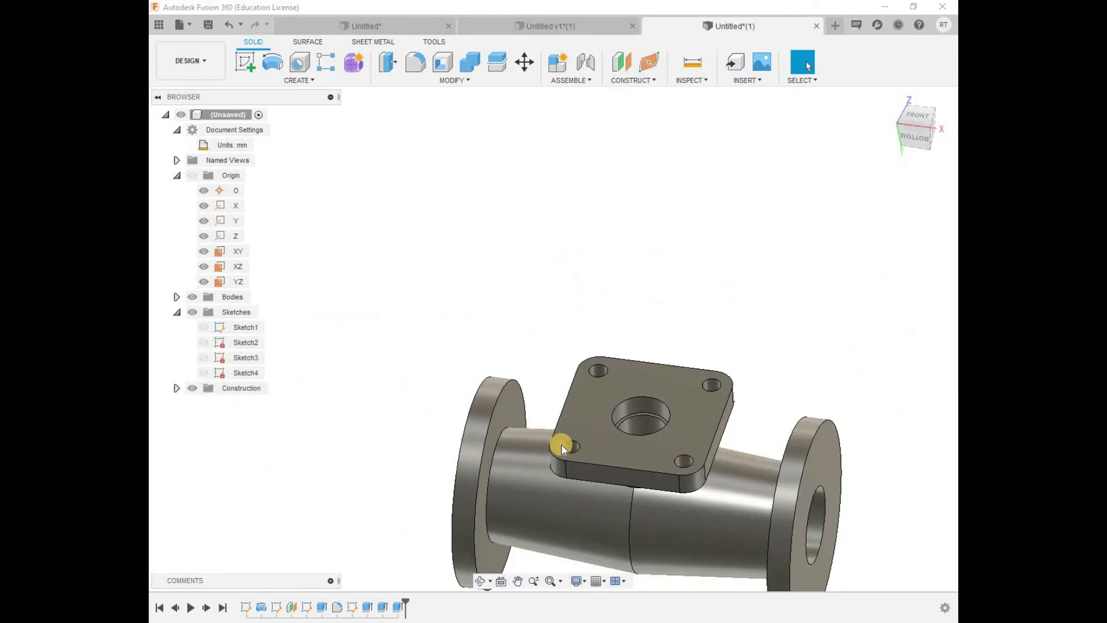
Start a section analysis on the XY plane offset by 10 mm
scroll(553, 485, down, 2)
scroll(544, 519, up, 1)
scroll(564, 500, up, 2)
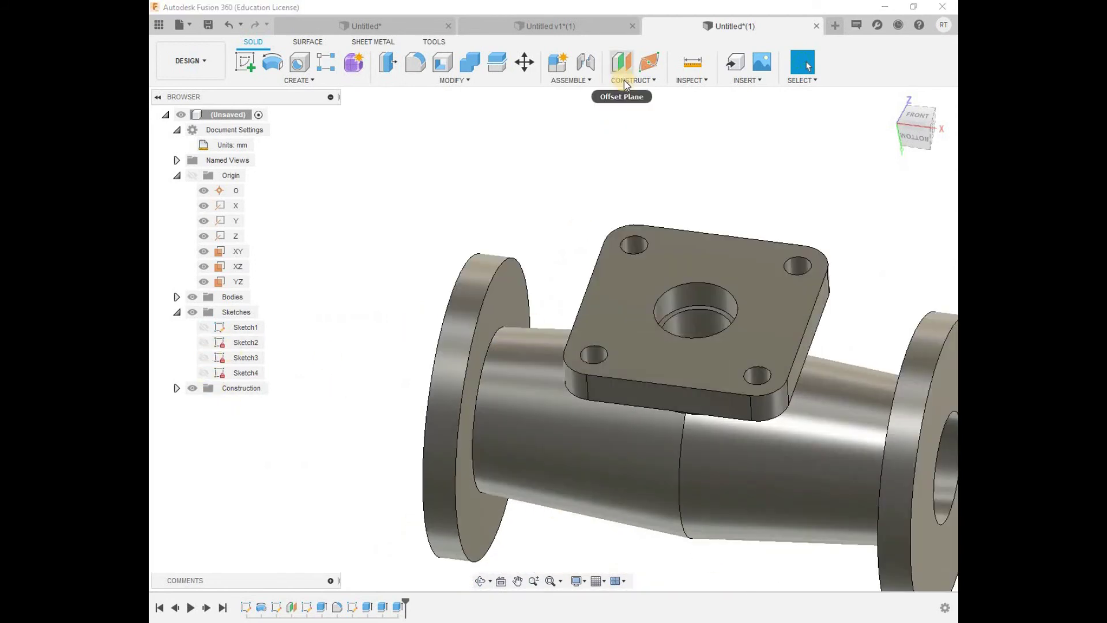
click(577, 80)
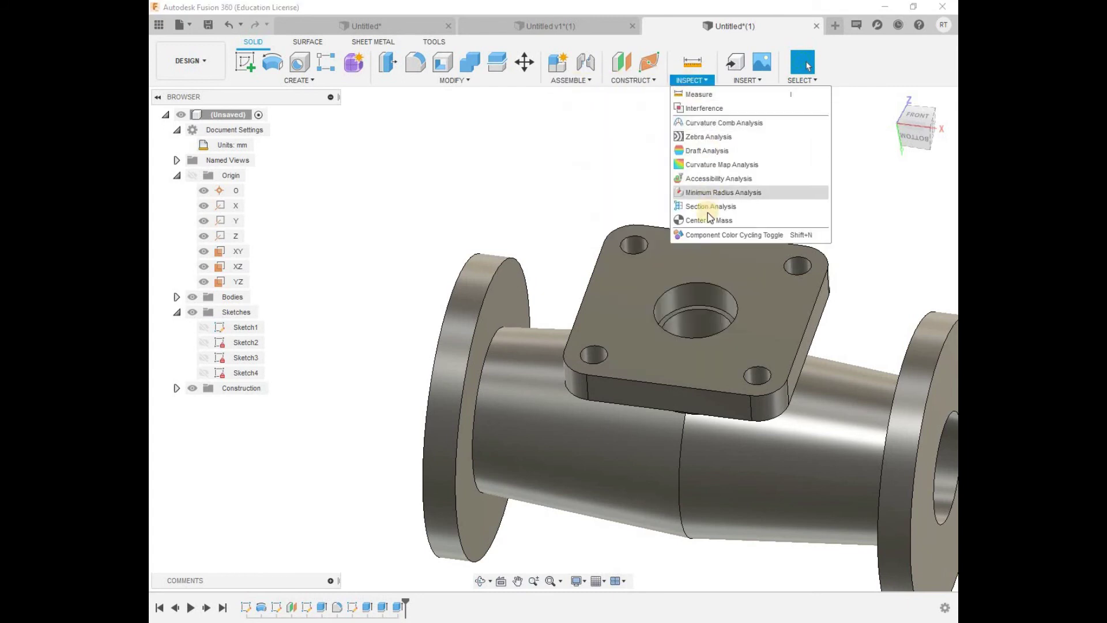
click(710, 206)
click(739, 463)
drag(715, 413, 717, 398)
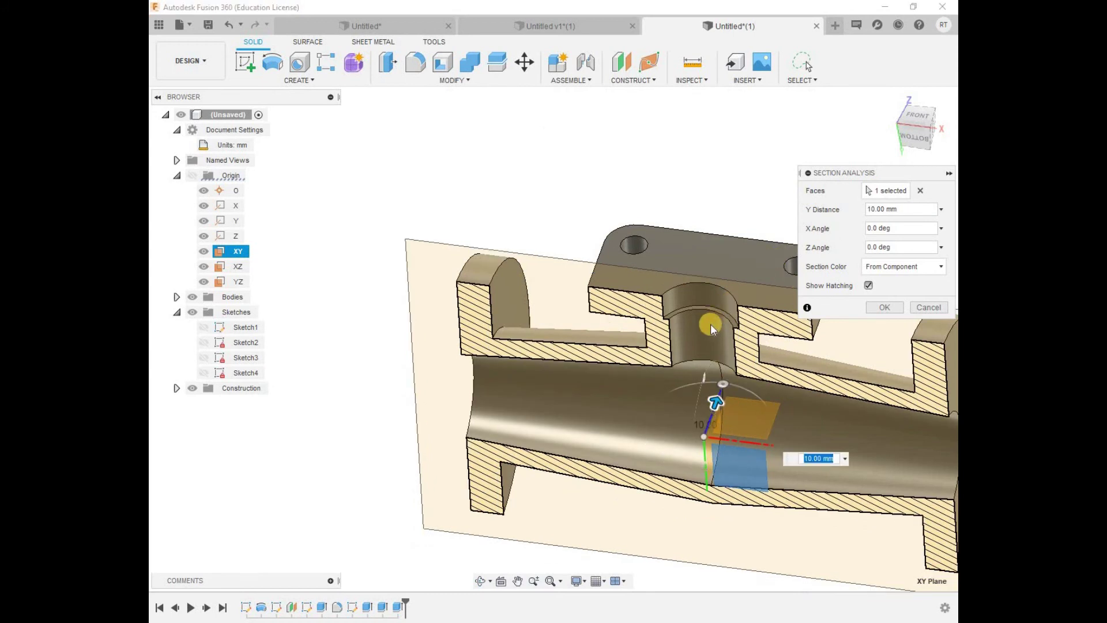
View the sectioned pipe from below and keep the section analysis
scroll(707, 330, down, 2)
scroll(709, 352, up, 2)
scroll(707, 368, up, 3)
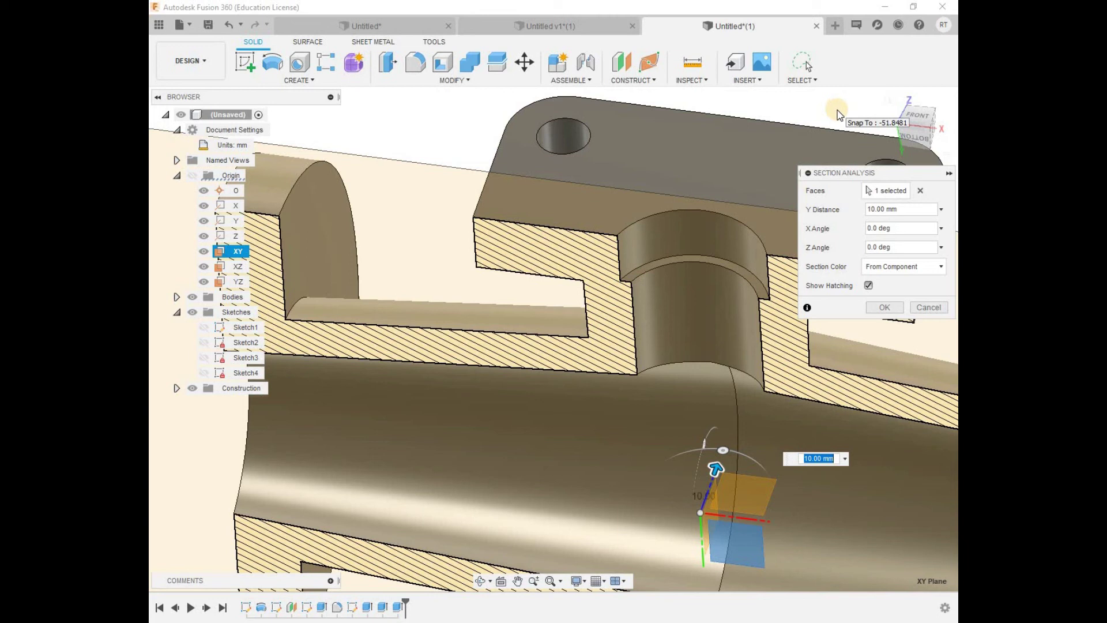
click(922, 140)
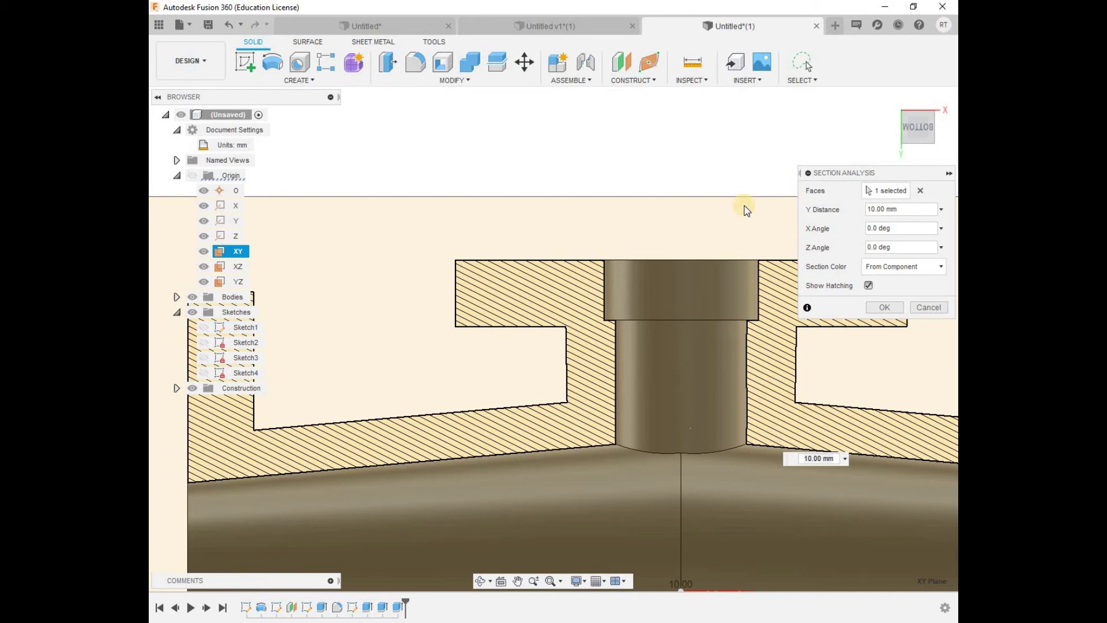
scroll(742, 214, down, 3)
scroll(768, 282, down, 3)
scroll(860, 348, up, 1)
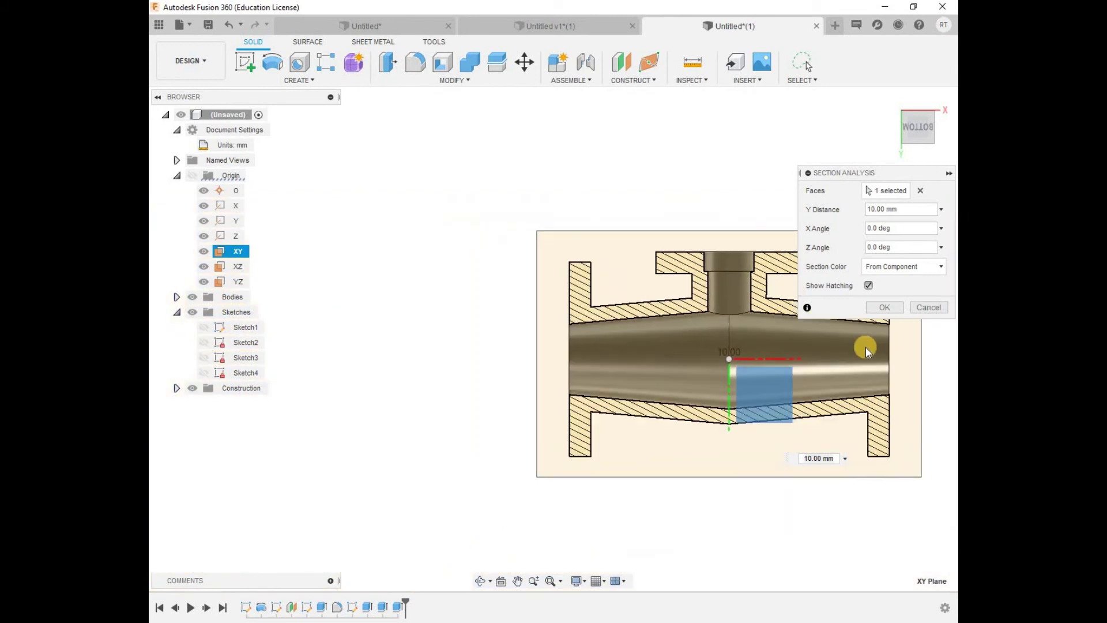
scroll(866, 344, up, 2)
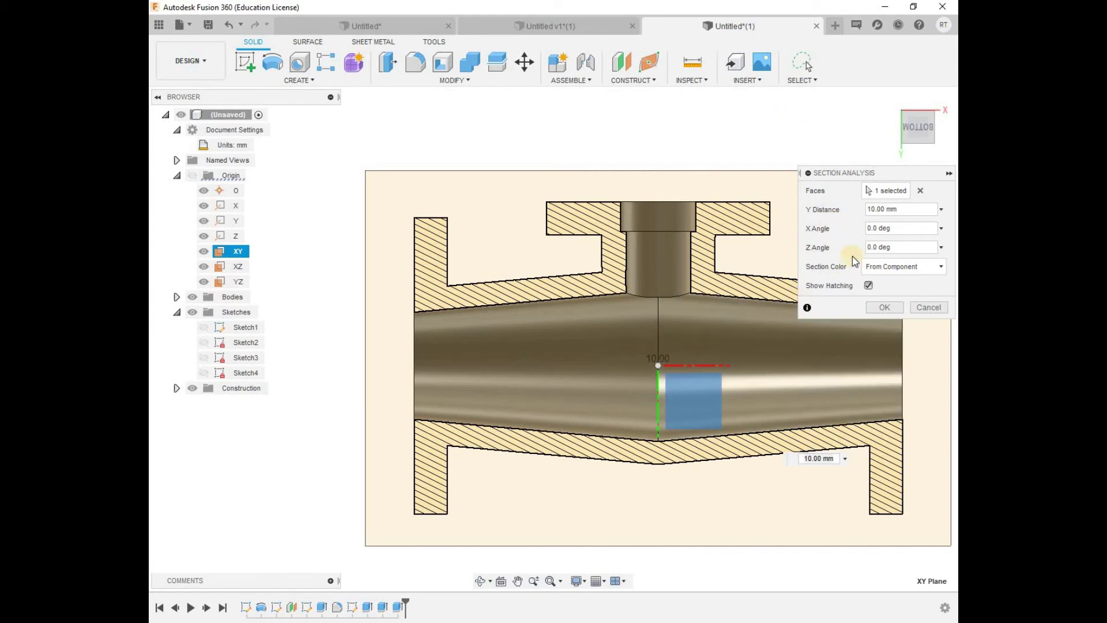
click(884, 307)
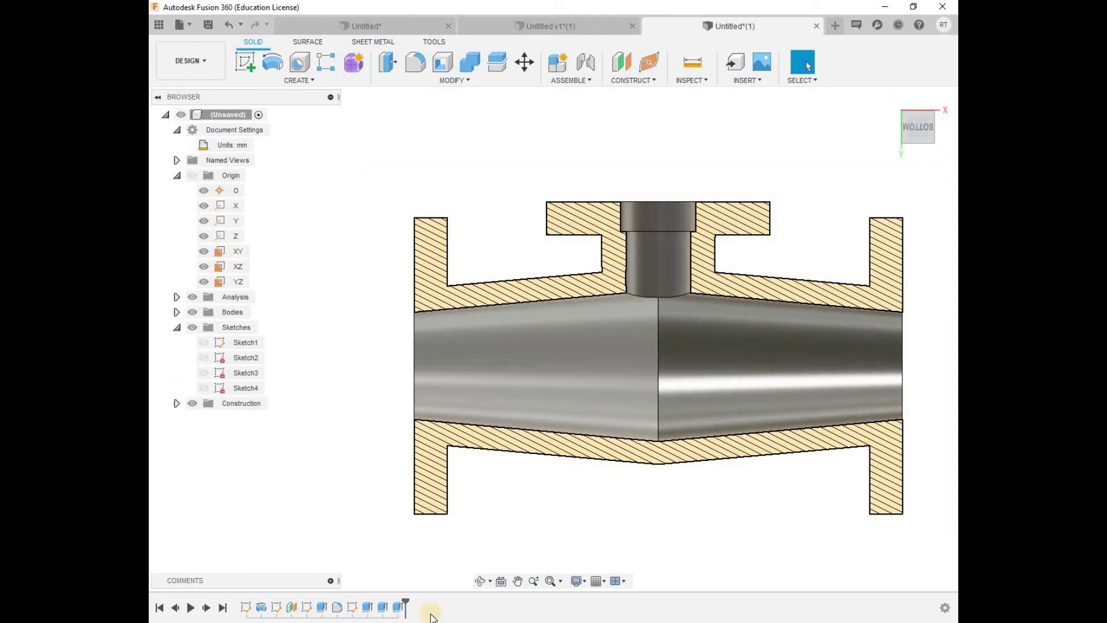
Orbit the sectioned pipe and hide the section analysis to show the full solid
click(480, 581)
mouse_move(662, 391)
mouse_down()
mouse_move(636, 424)
mouse_move(757, 408)
mouse_move(710, 403)
mouse_up()
key(Escape)
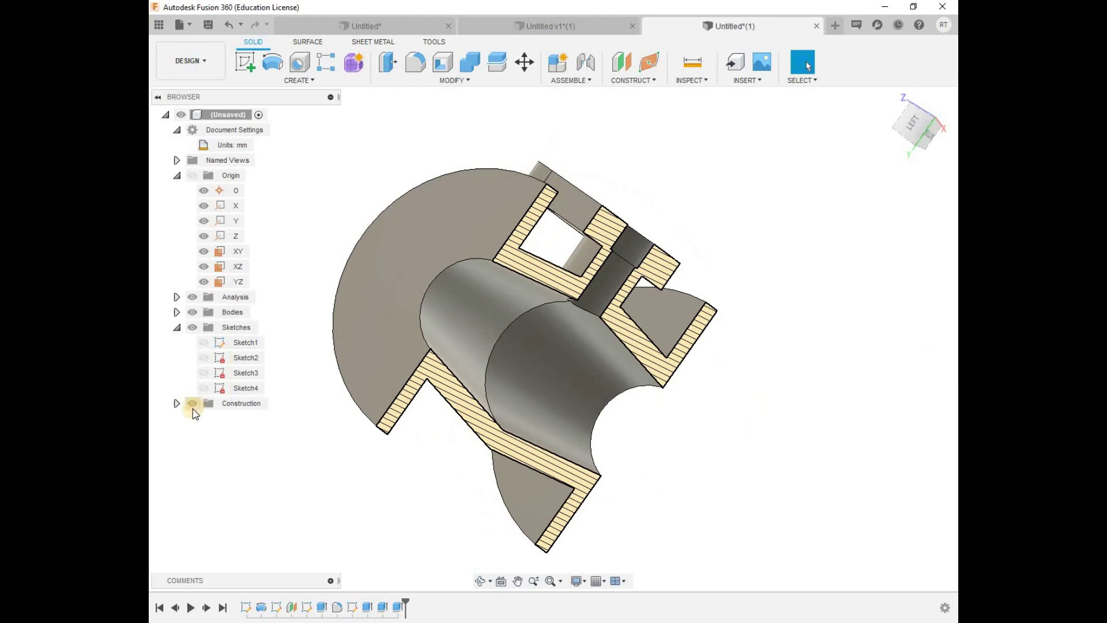
click(194, 296)
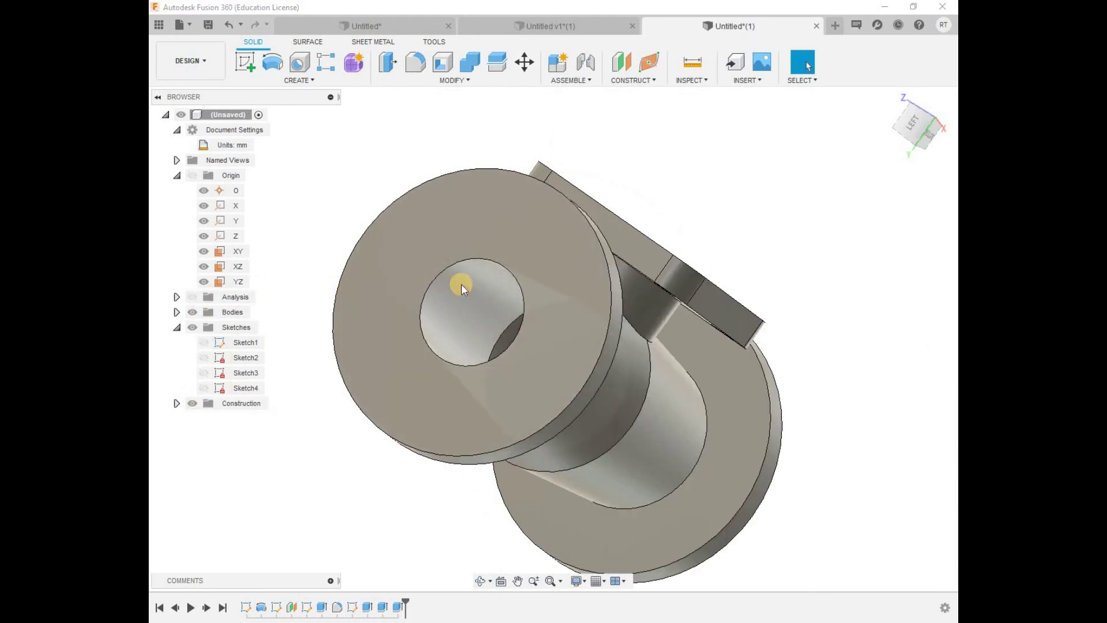
Create Sketch5 on the flange's outer ring face, rolled so the plate sits on top
click(540, 271)
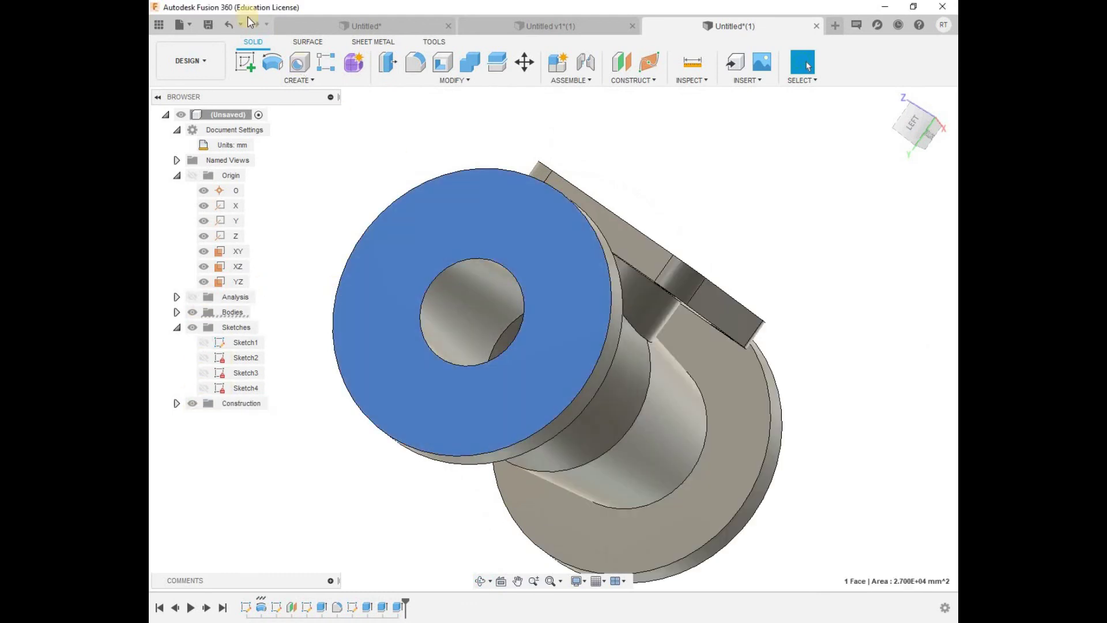
click(245, 61)
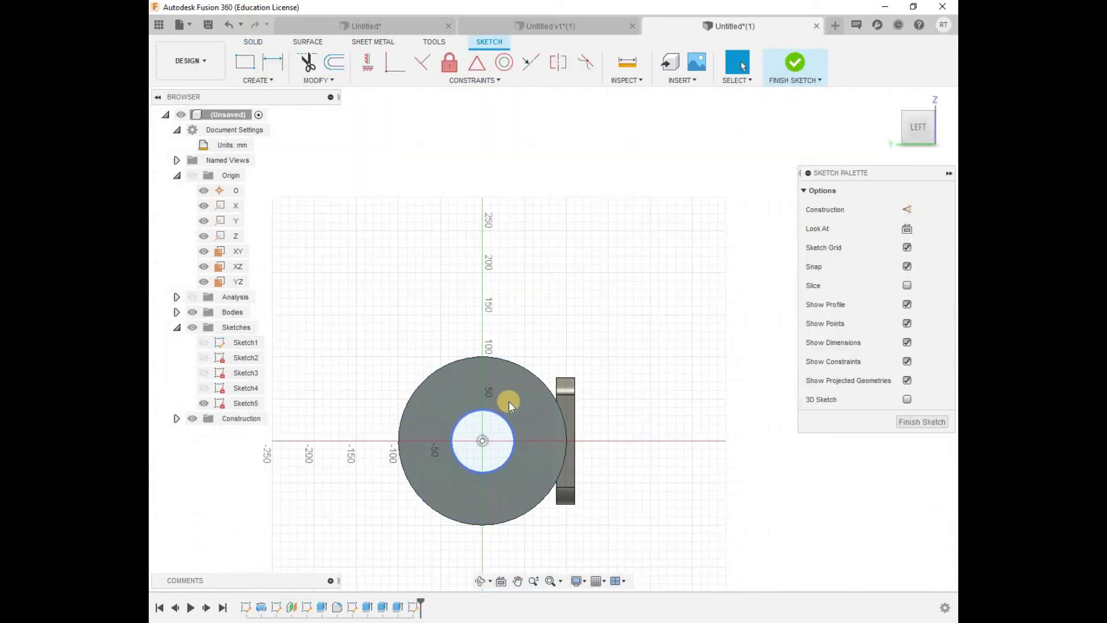
click(646, 274)
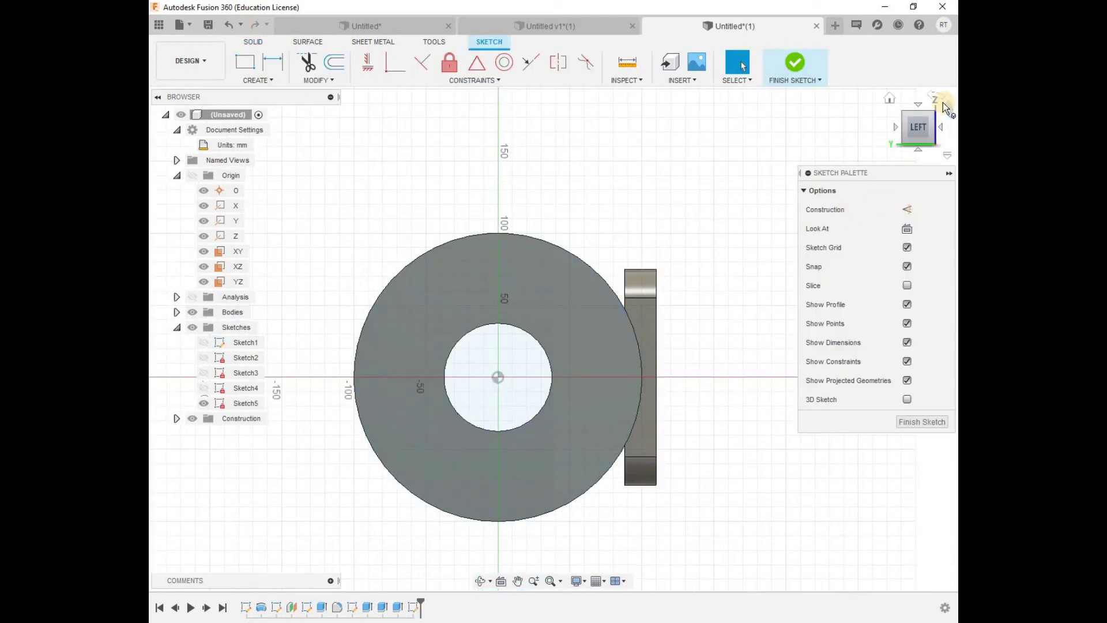
click(895, 103)
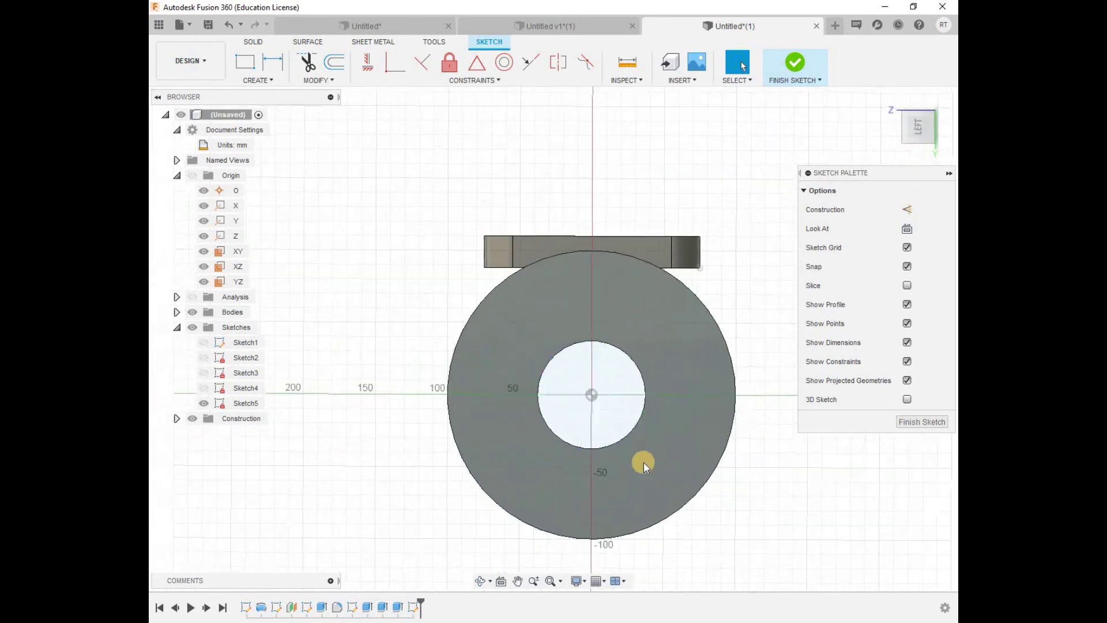
click(679, 471)
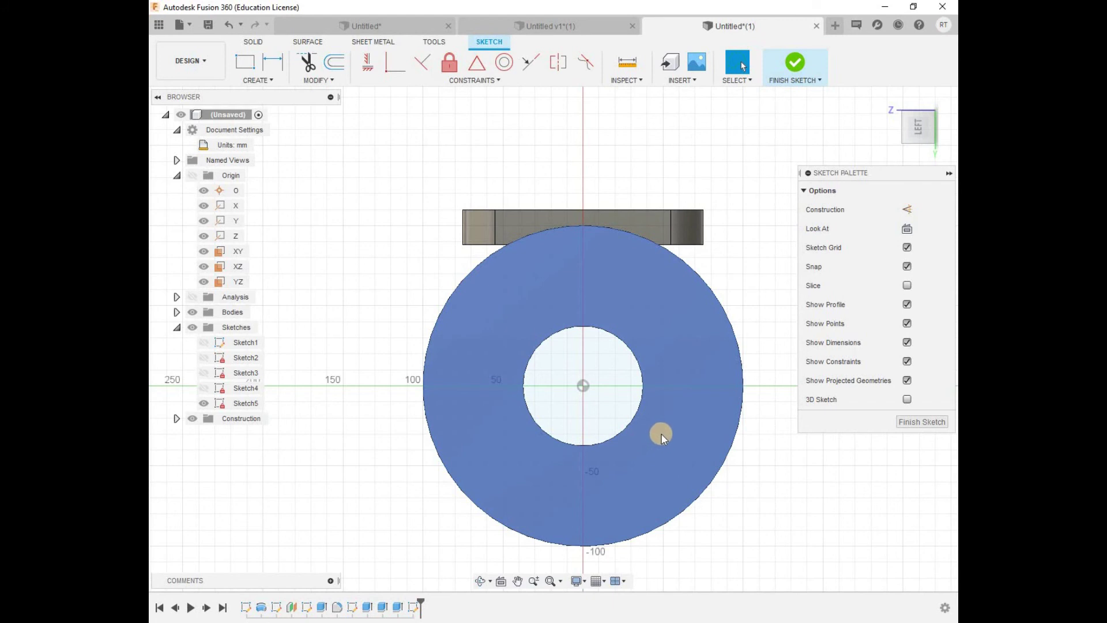
key(c)
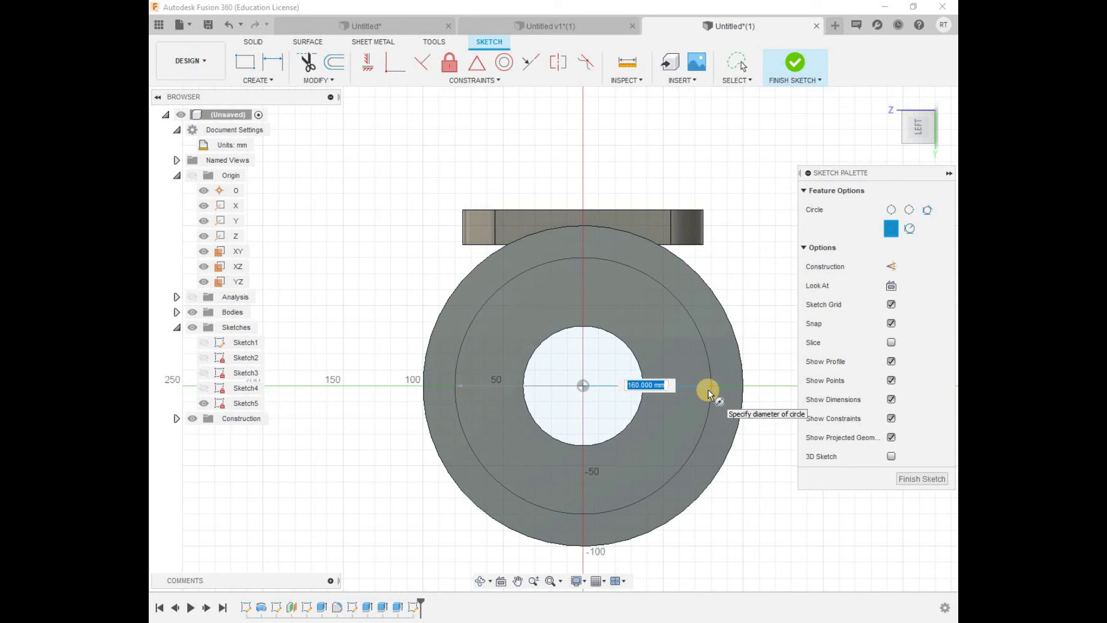
Draw a centred circle, resize it to 160 mm diameter and make it construction geometry
text(160)
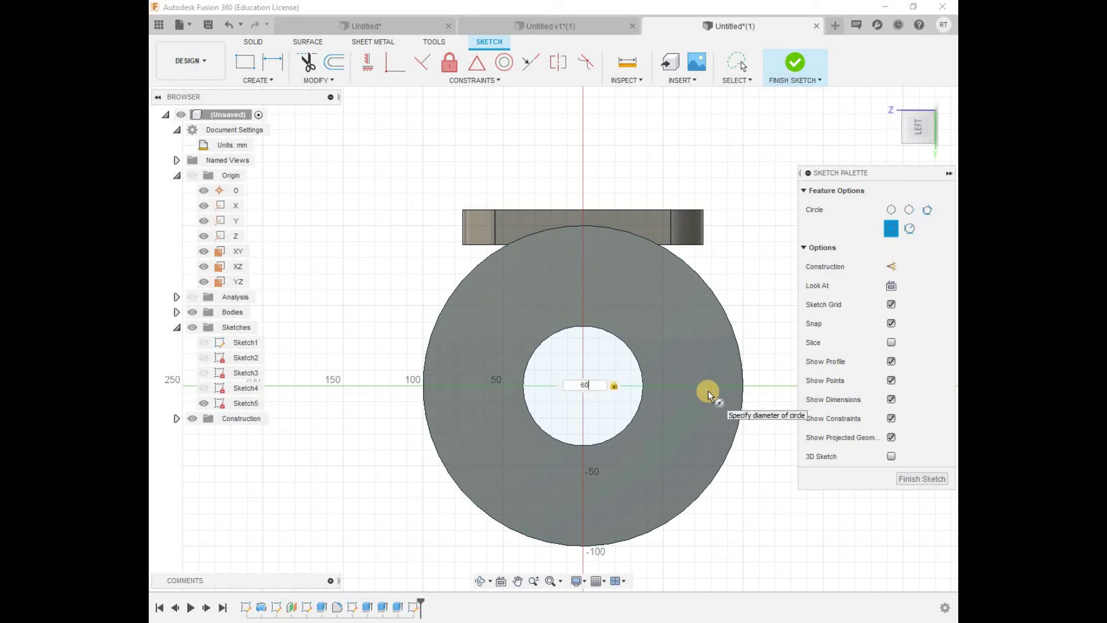
key(Return)
key(Escape)
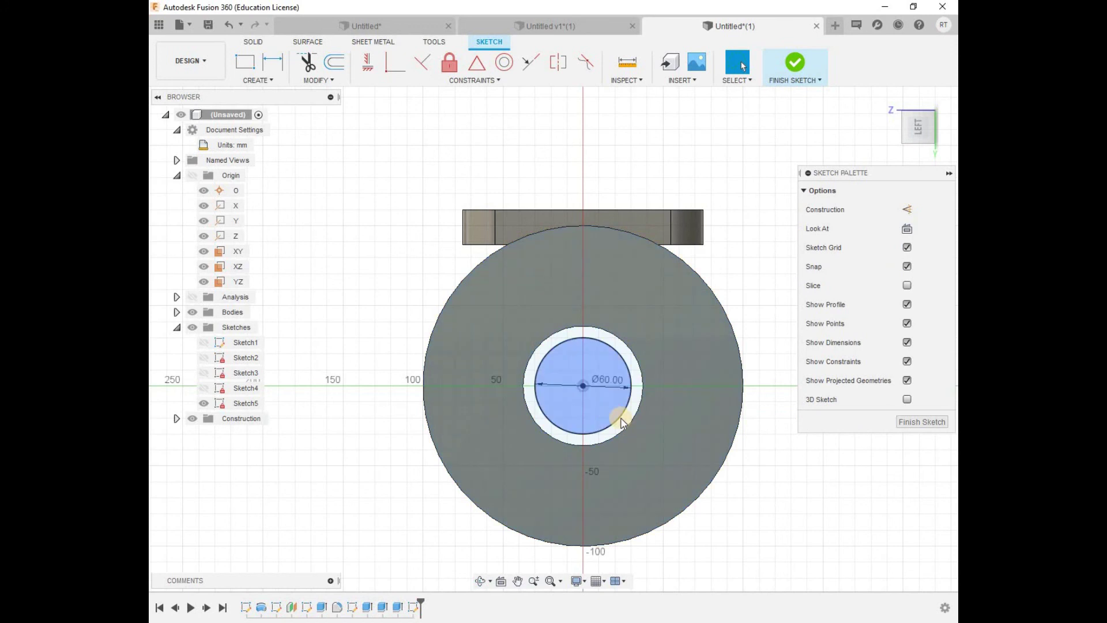
double_click(608, 382)
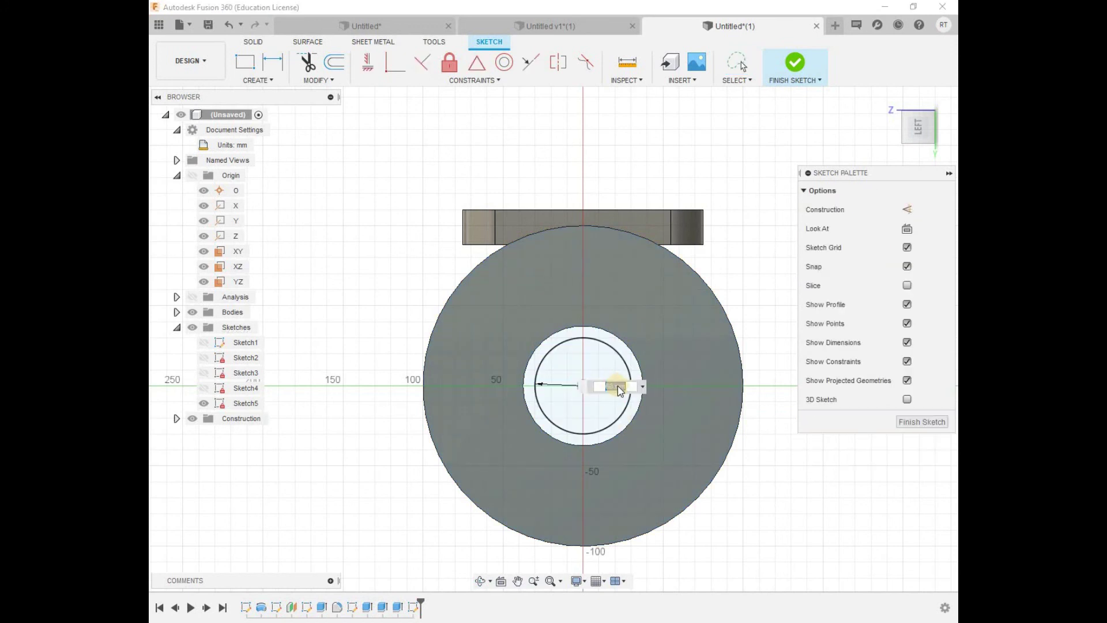
text(160)
key(Return)
click(703, 423)
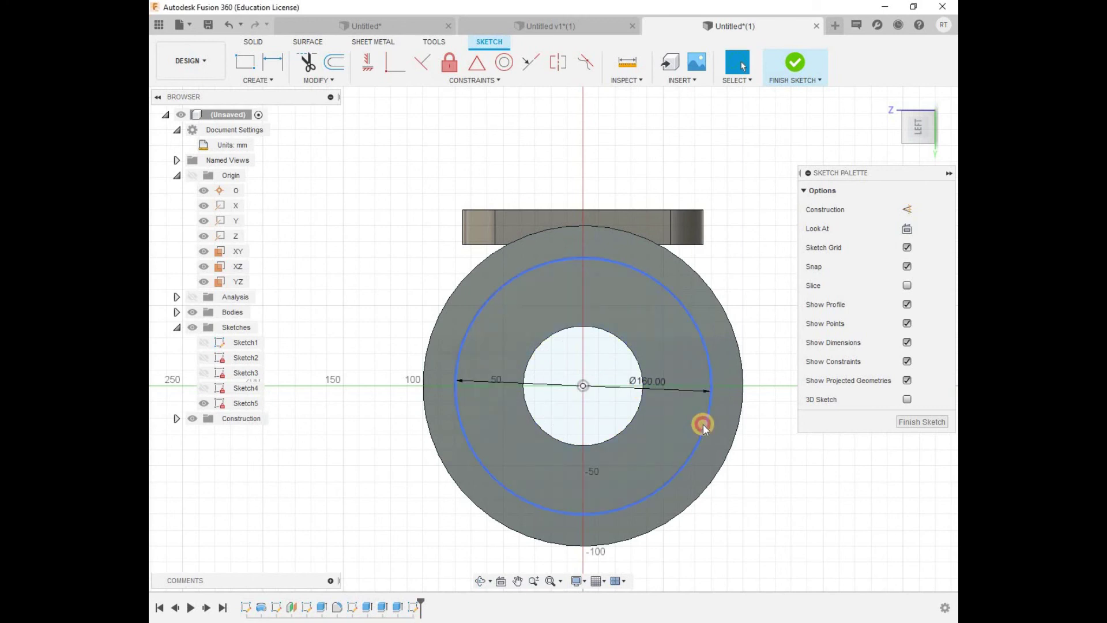
key(x)
click(591, 431)
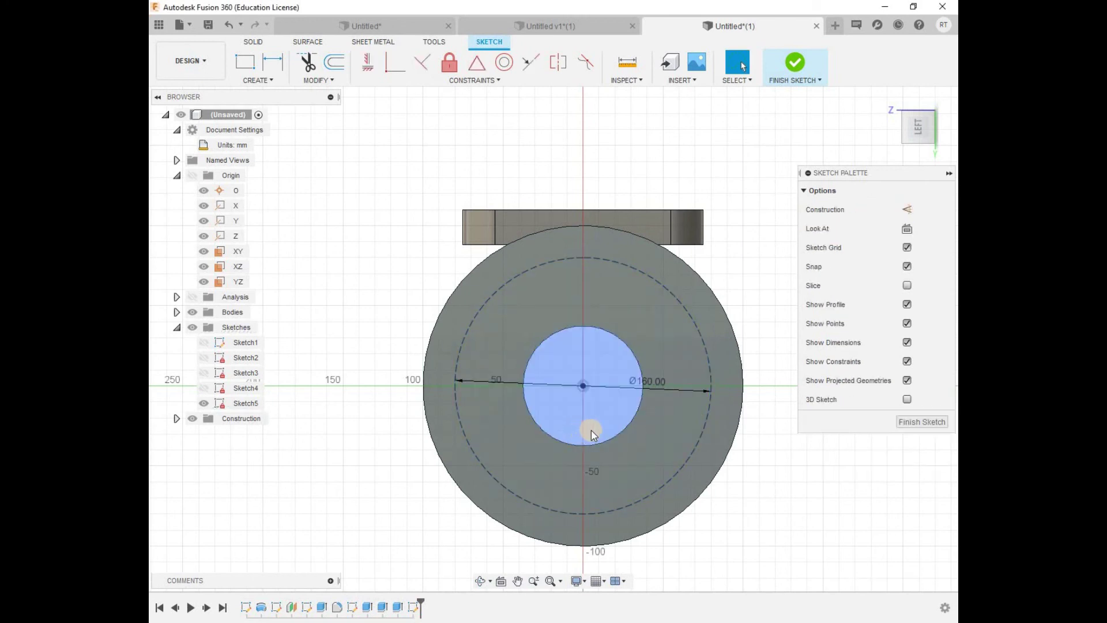
Draw a construction radius and a horizontal line from the centre, dimensioned 15° apart
click(691, 346)
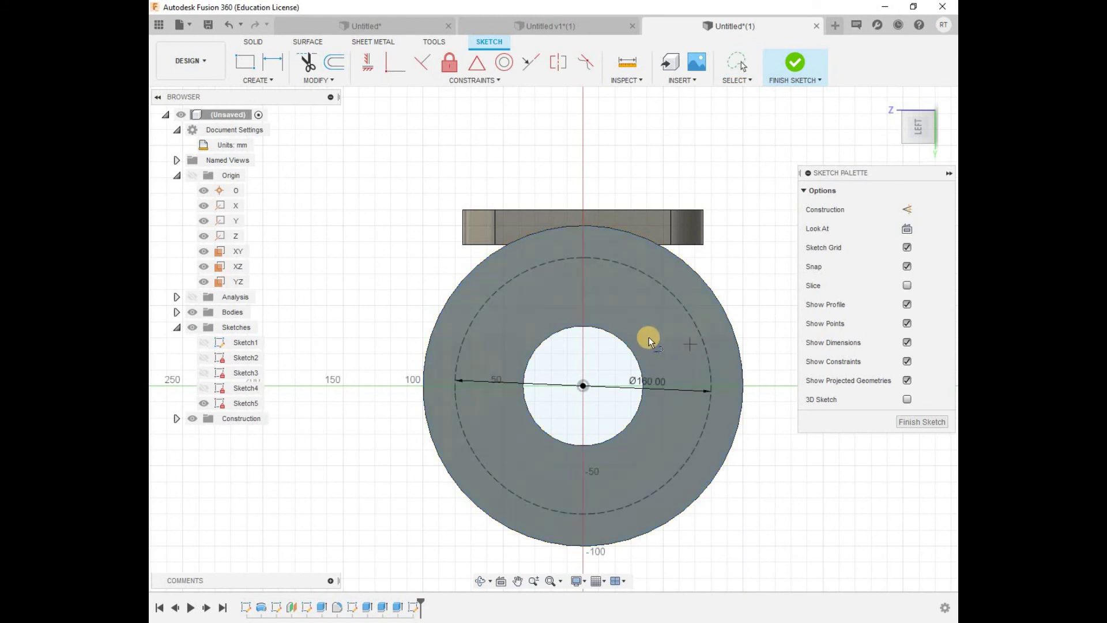
drag(584, 387, 708, 353)
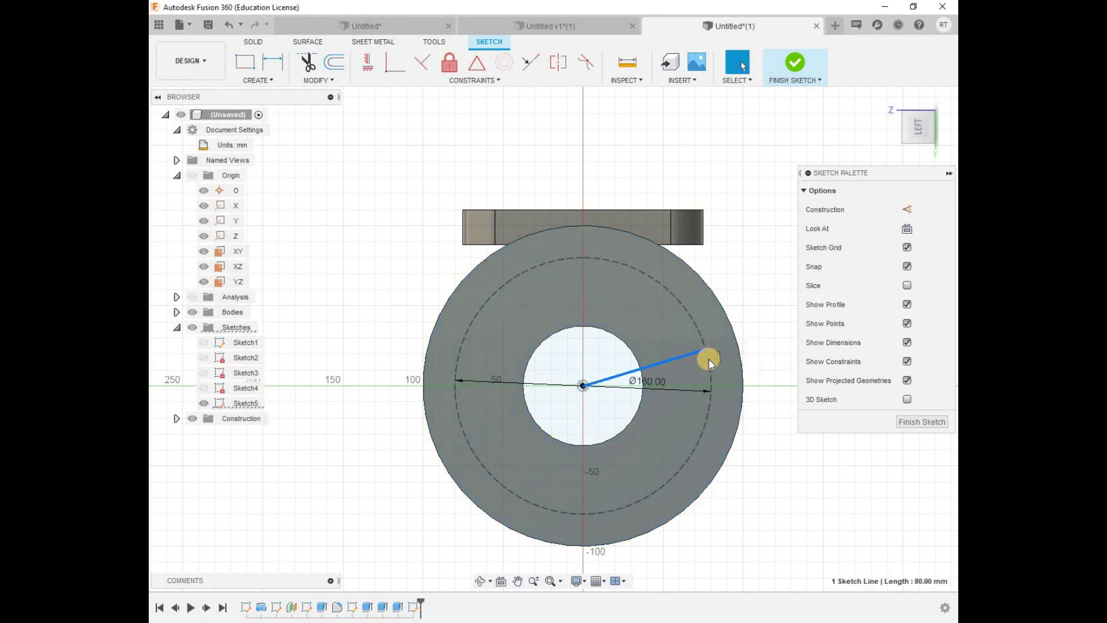
key(x)
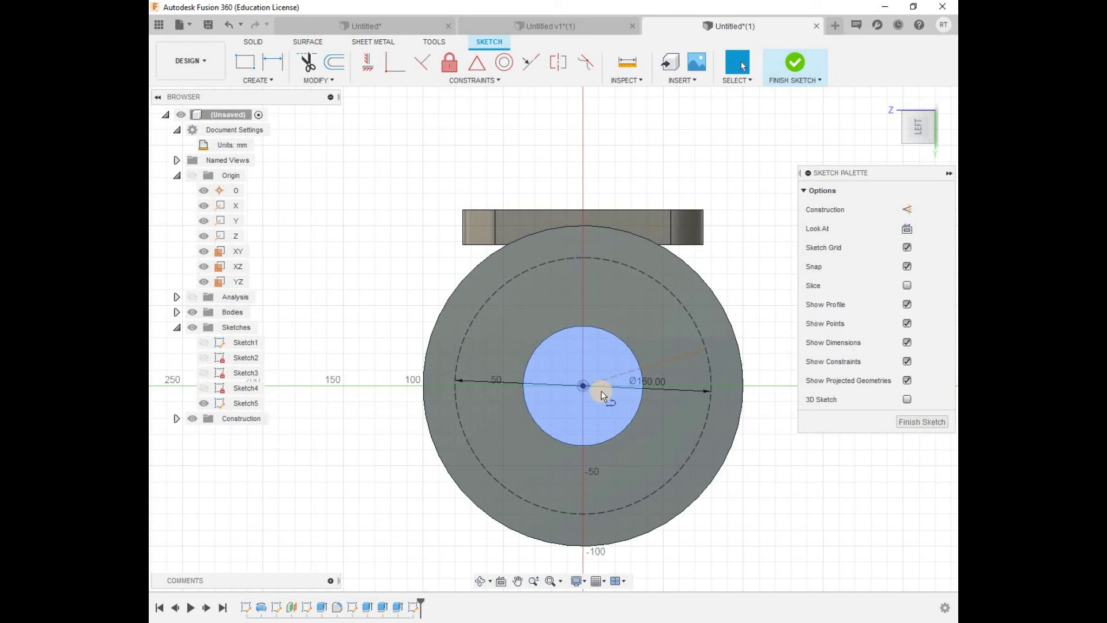
drag(584, 386, 702, 385)
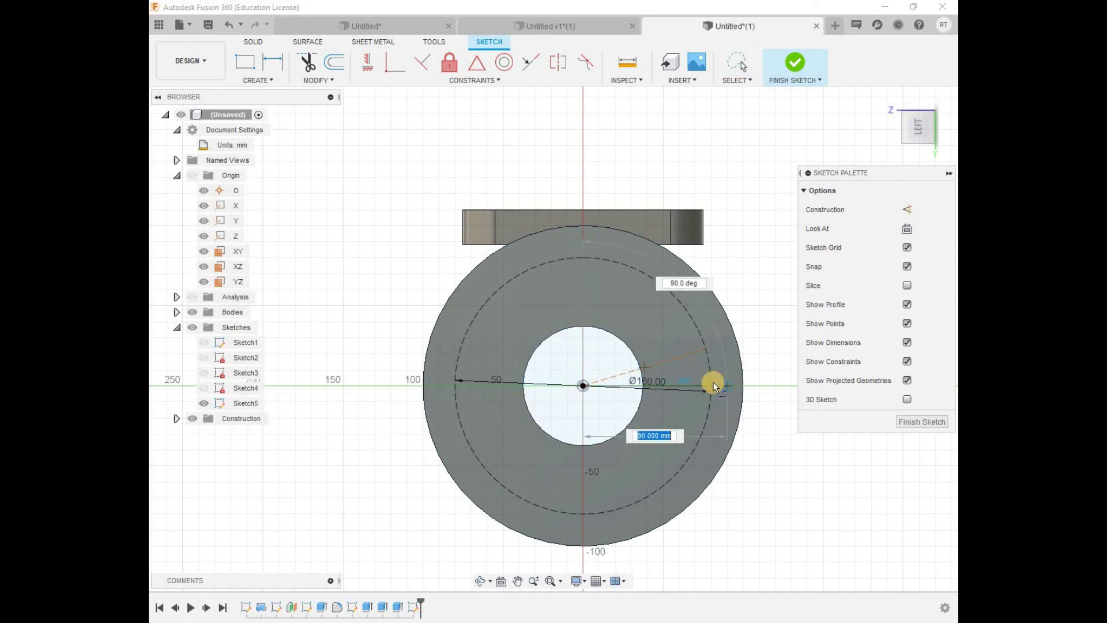
click(699, 386)
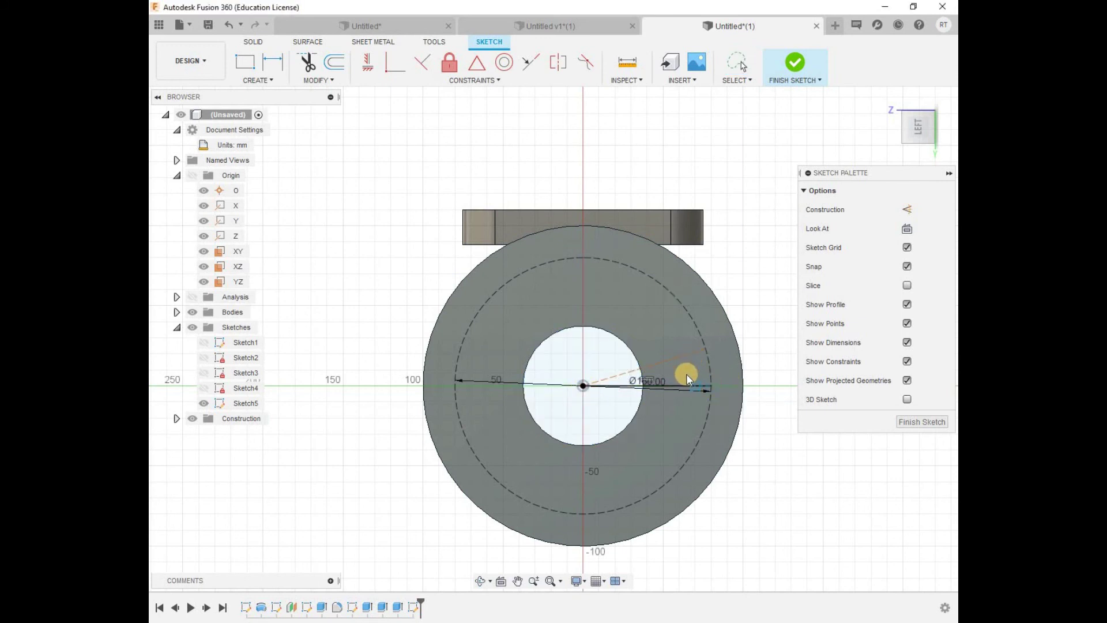
click(672, 358)
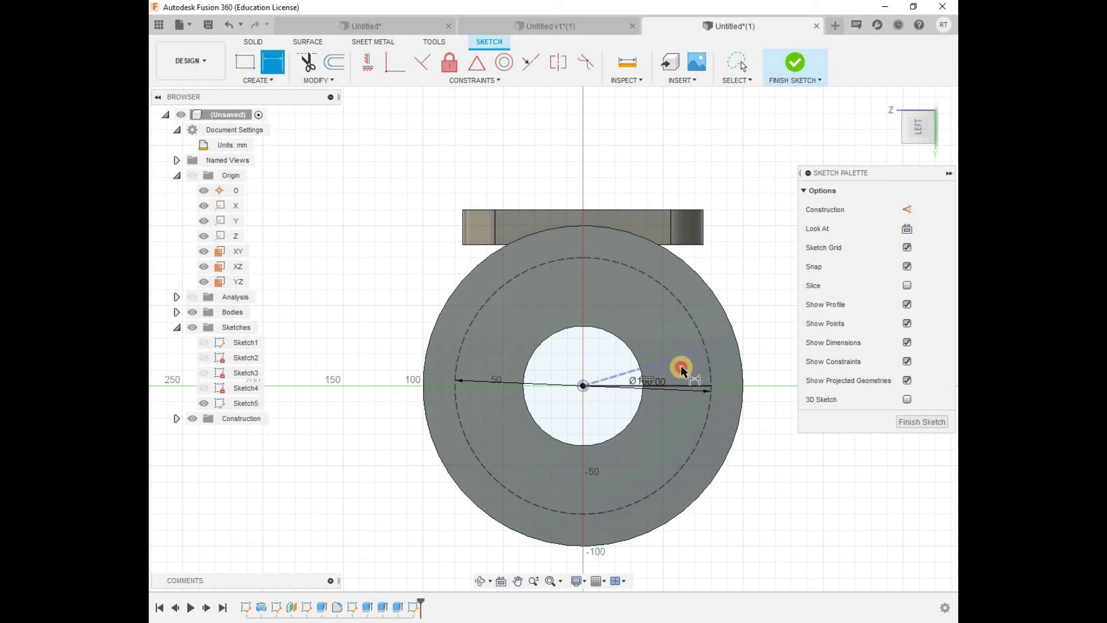
click(687, 386)
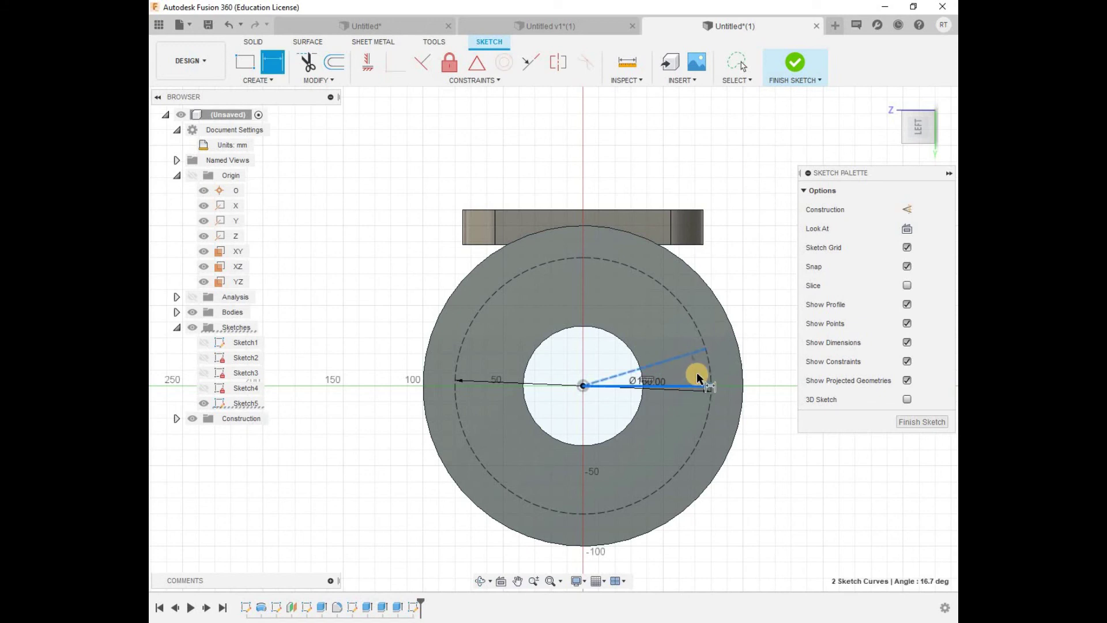
click(712, 375)
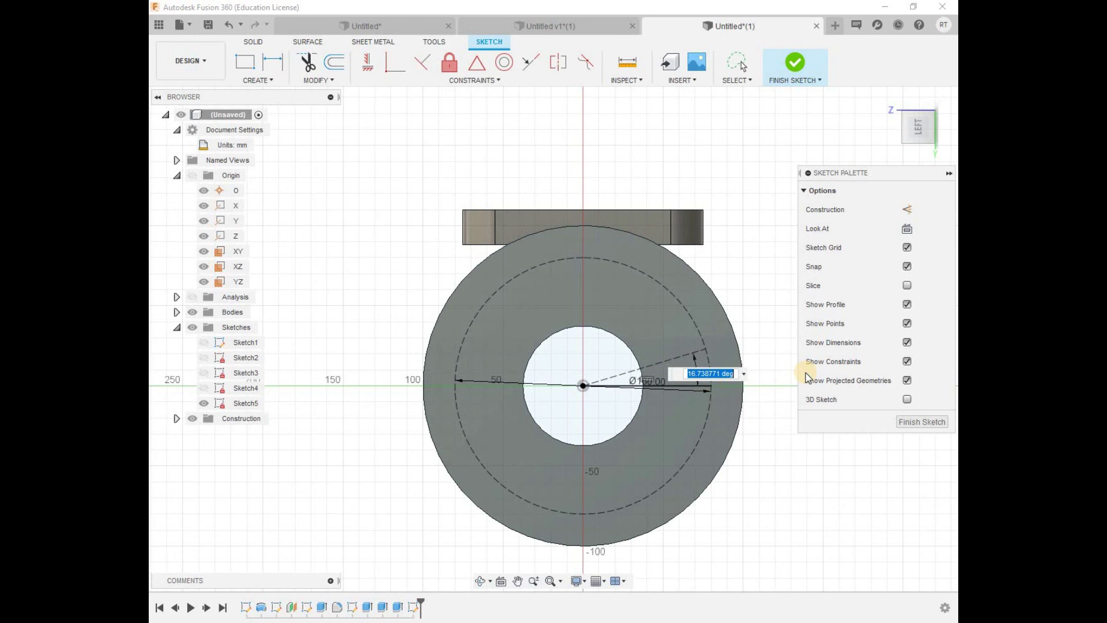
text(15)
key(Return)
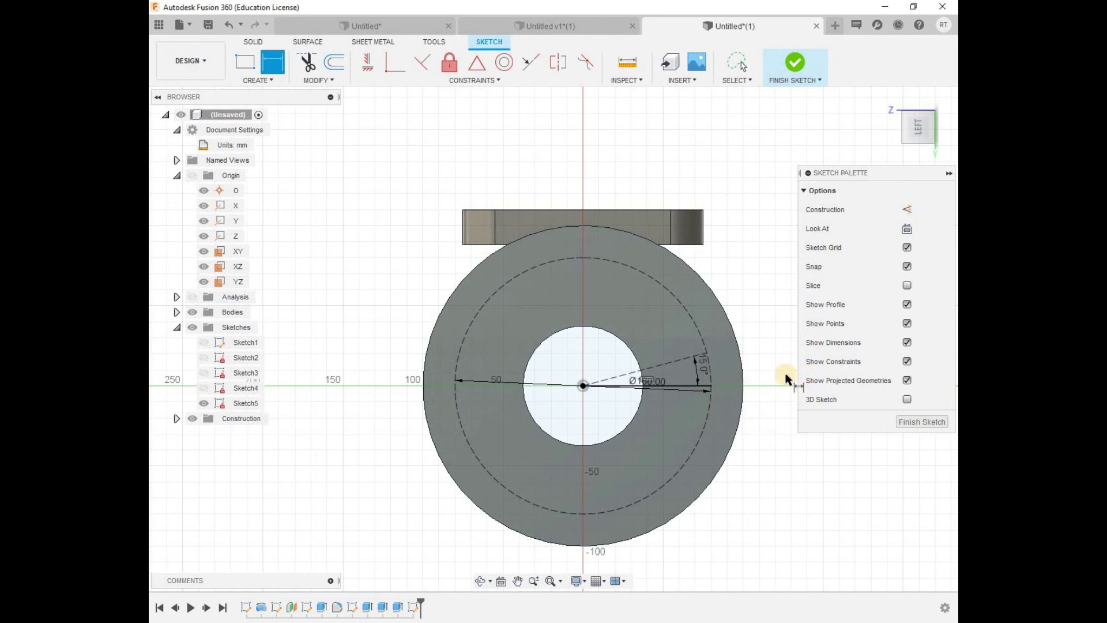
key(Escape)
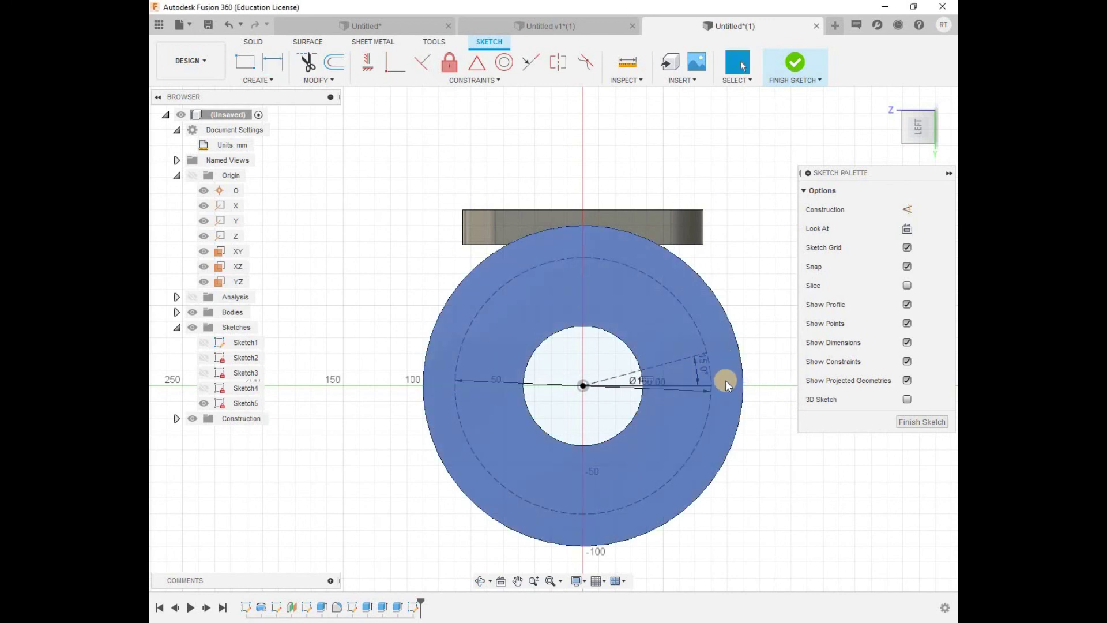
key(c)
click(706, 354)
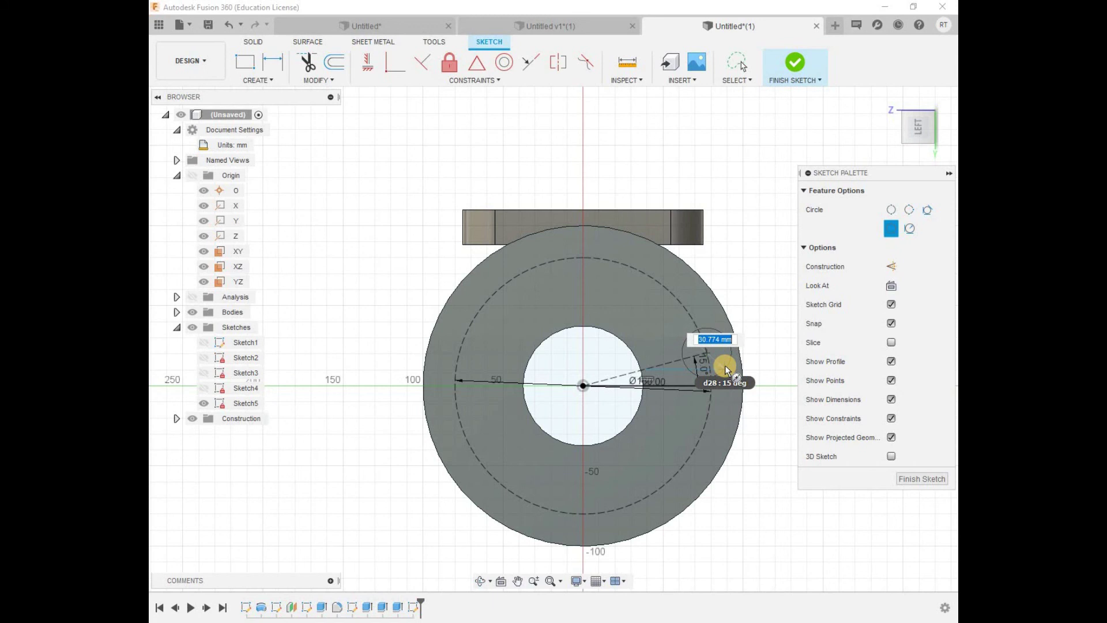
Place a small circle on the bolt circle and dimension its diameter to 18 mm
click(725, 369)
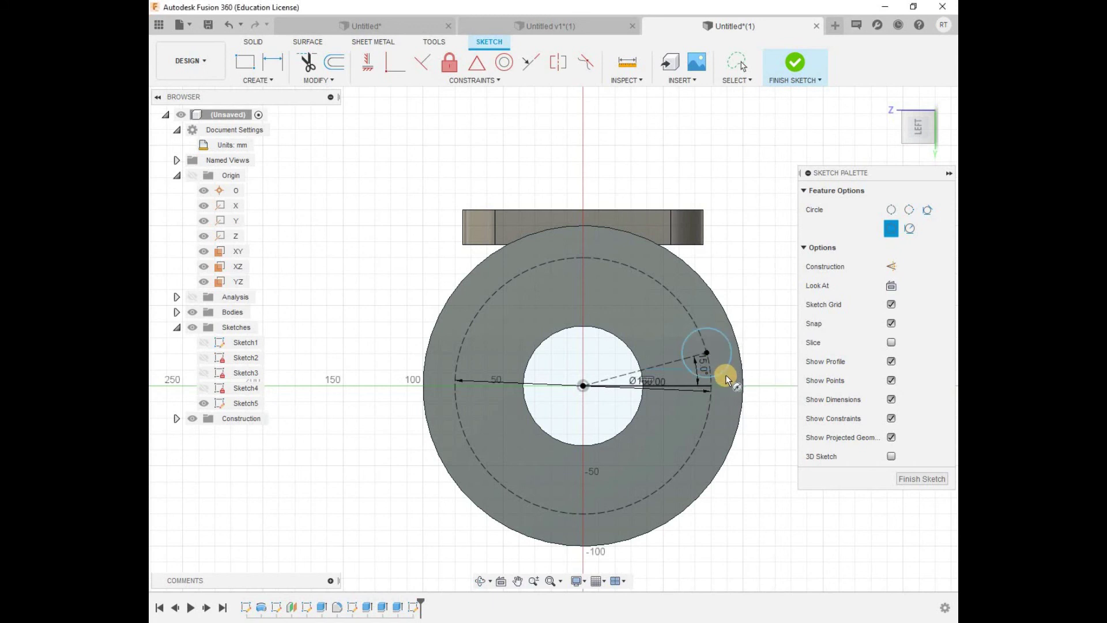
key(d)
click(731, 357)
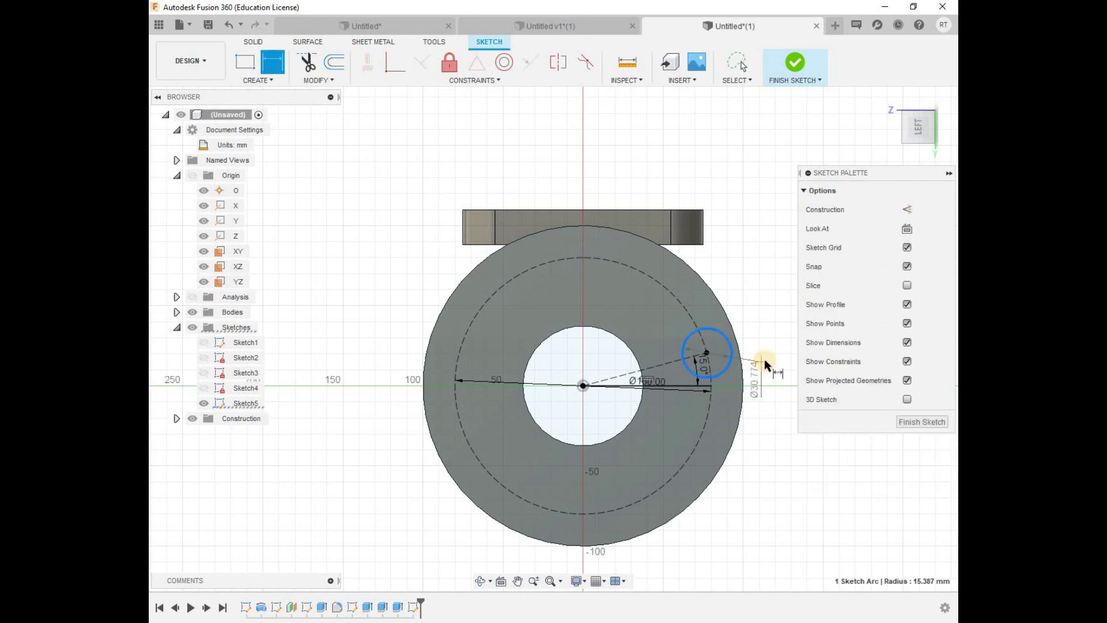
click(766, 362)
text(18)
key(Return)
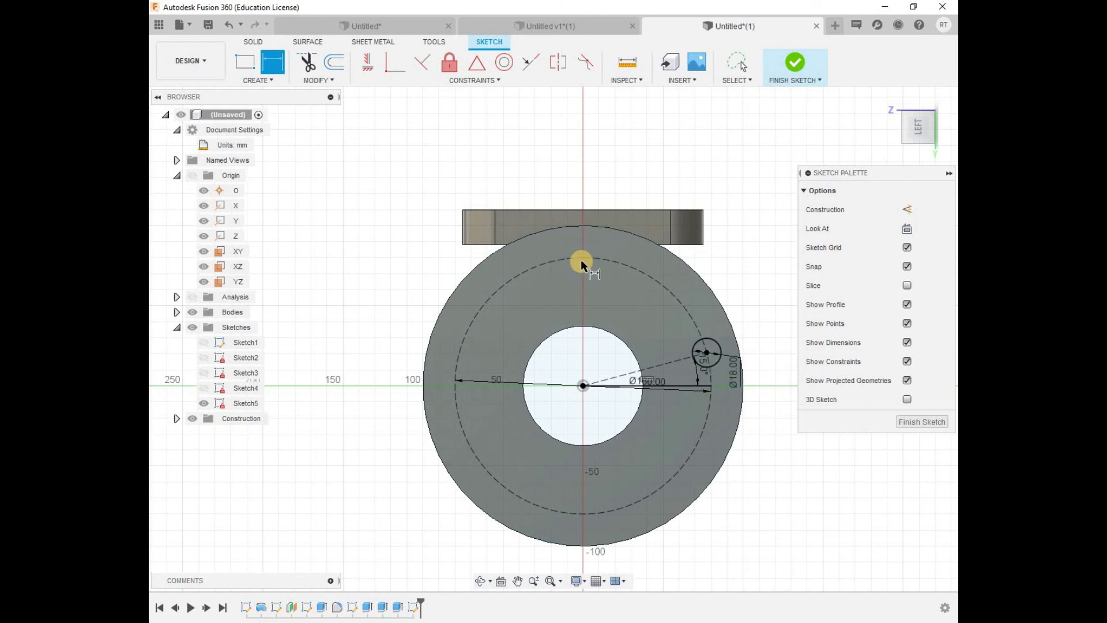
click(252, 81)
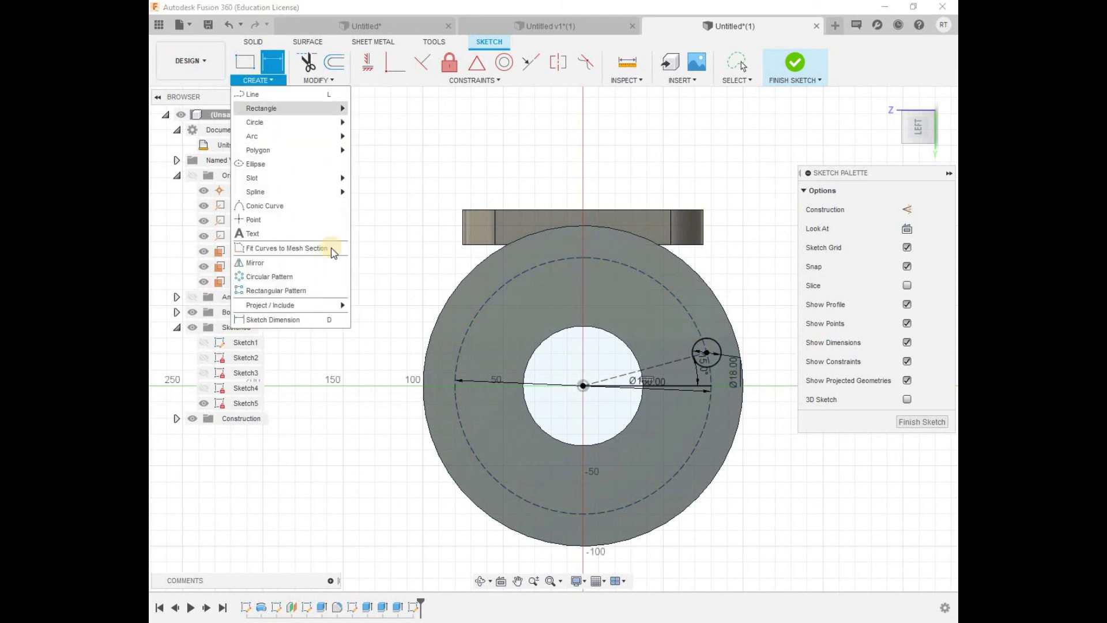
Circular-pattern the 18 mm circle around the sketch origin into six evenly spaced holes
click(306, 274)
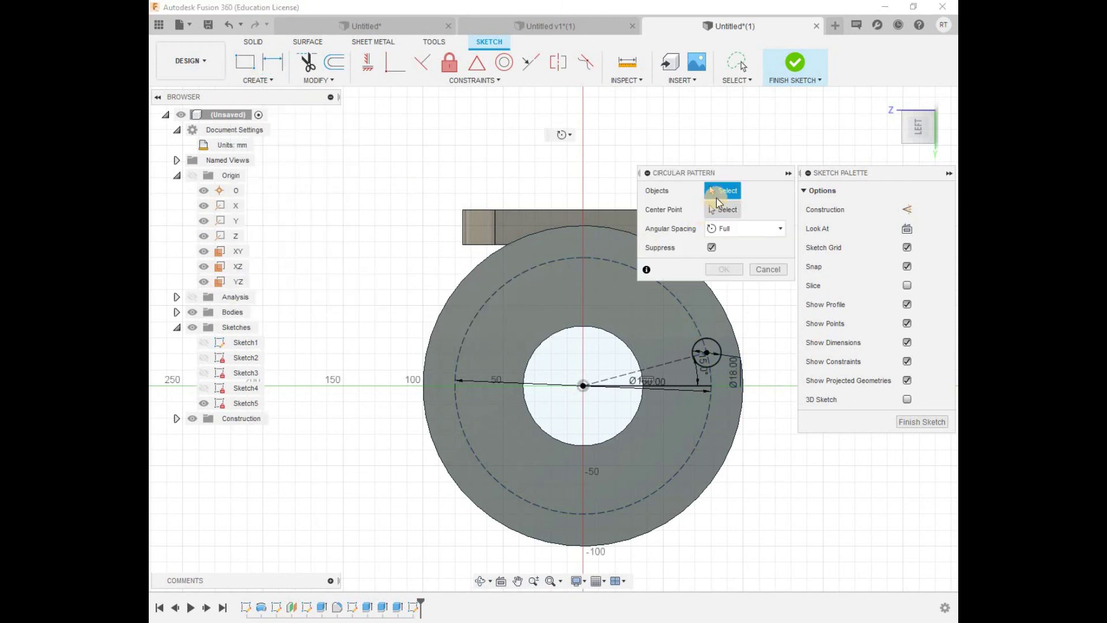
click(717, 362)
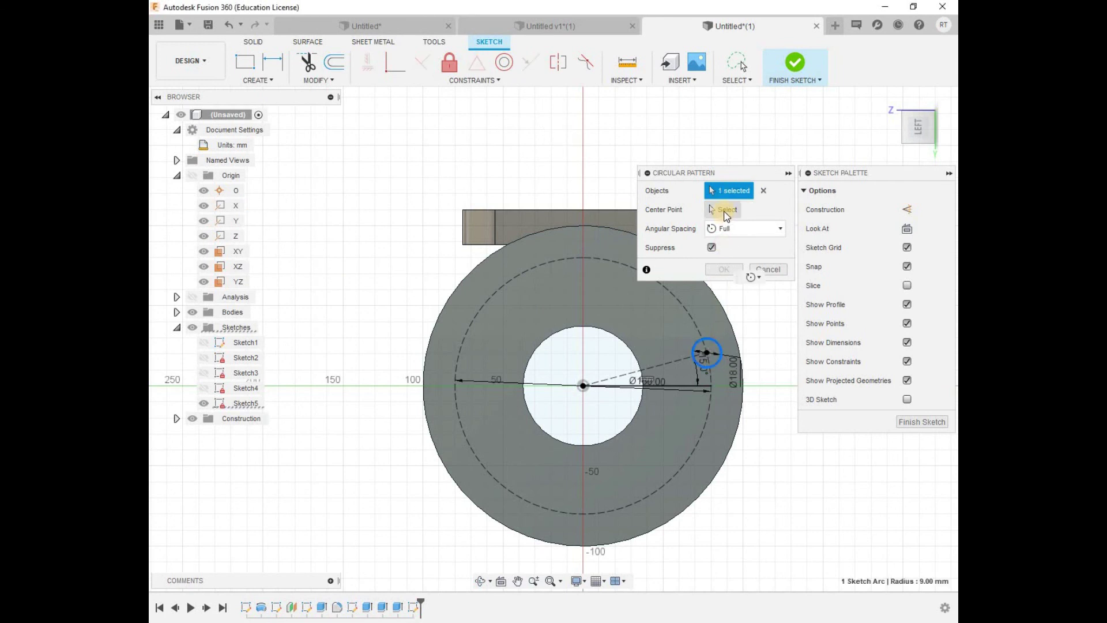
click(727, 216)
click(584, 386)
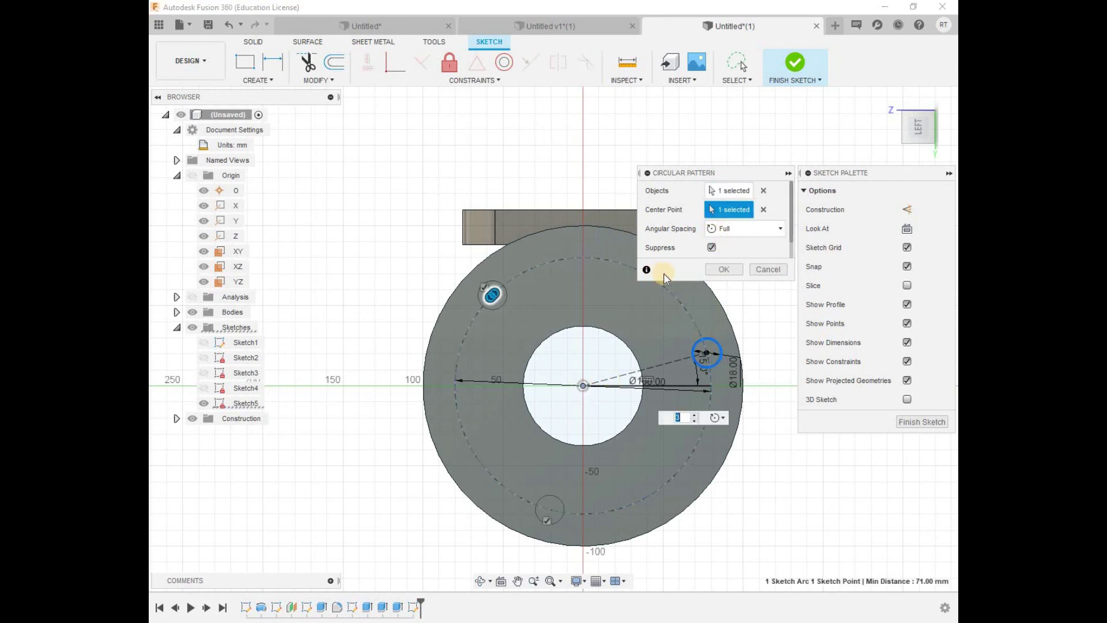
text(4)
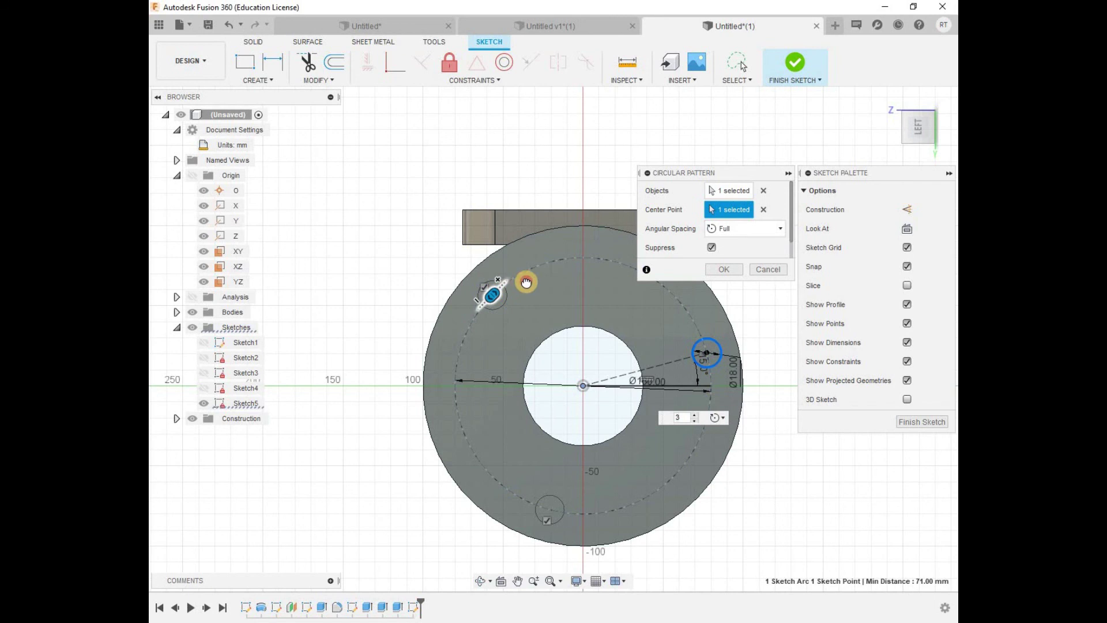
drag(549, 279, 608, 283)
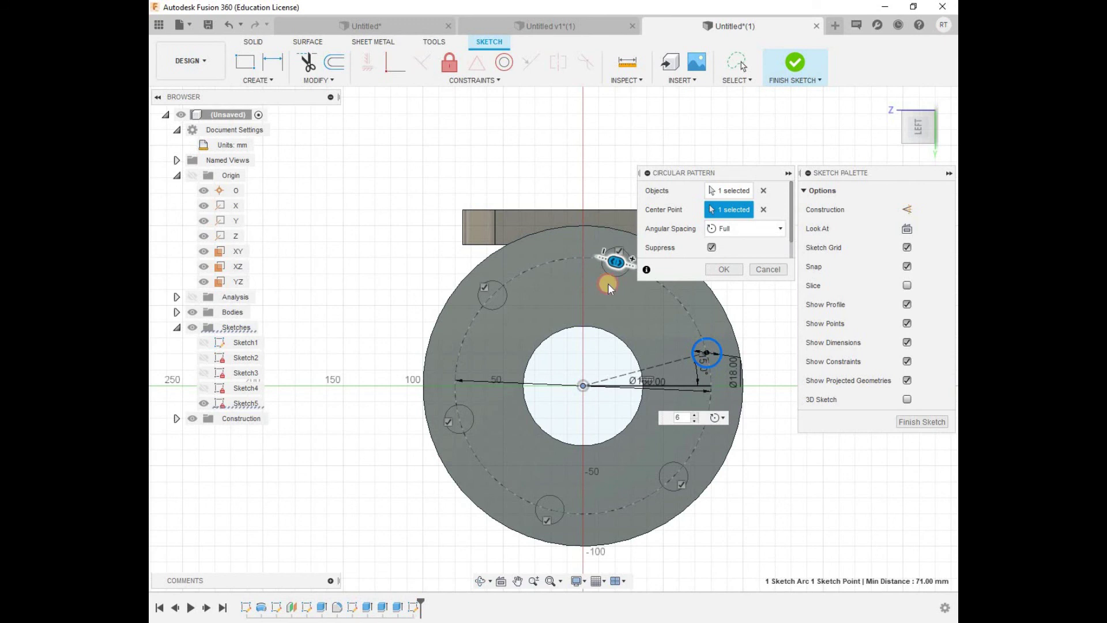
click(714, 273)
Orbit to view the flange in 3D and finish the bolt-hole sketch
click(481, 581)
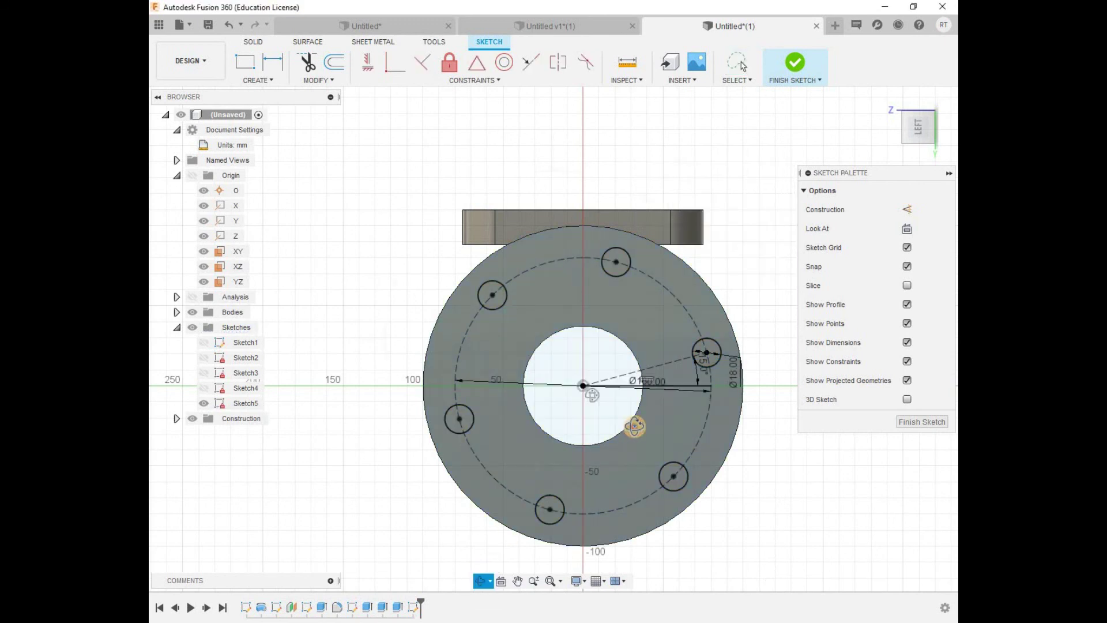
drag(634, 426, 569, 457)
click(737, 62)
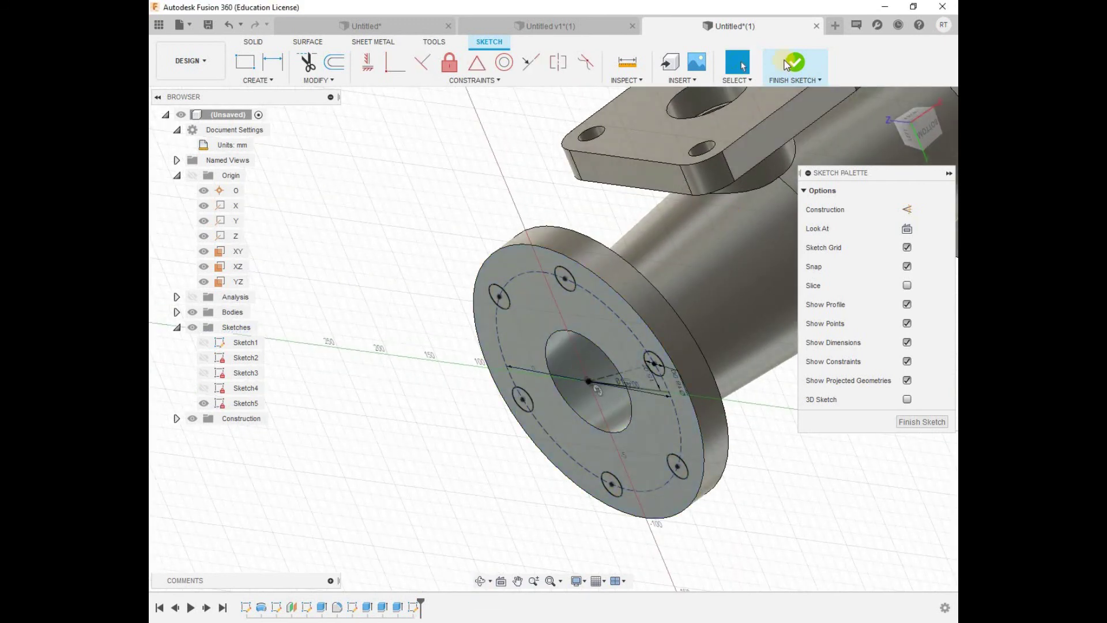
click(789, 62)
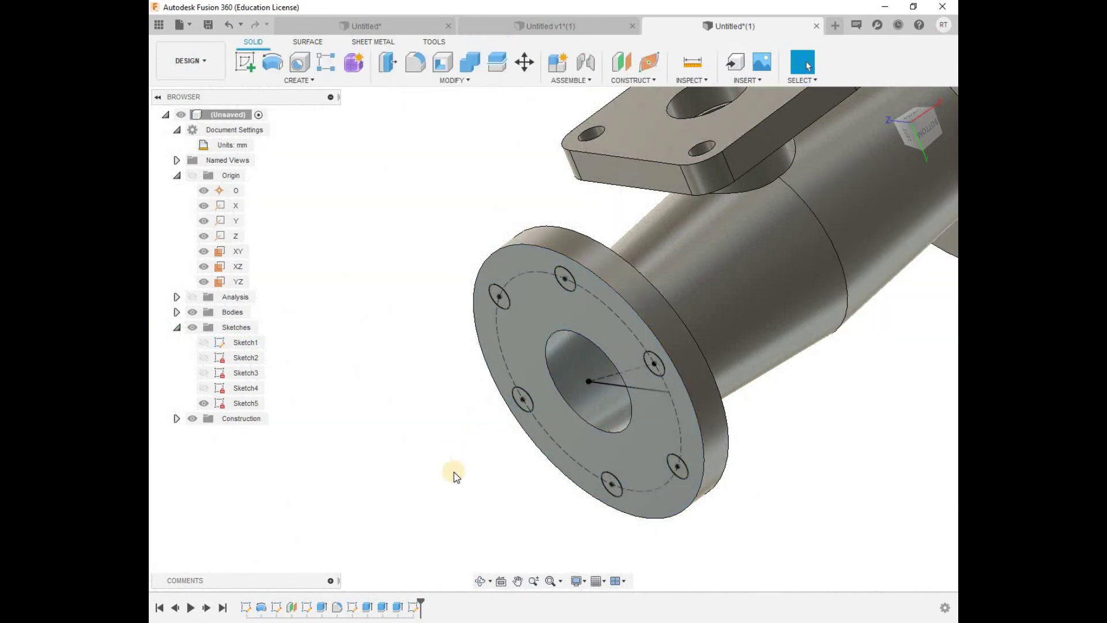
Cut the six 18 mm bolt-hole profiles 40 mm deep through the front flange
key(e)
click(501, 297)
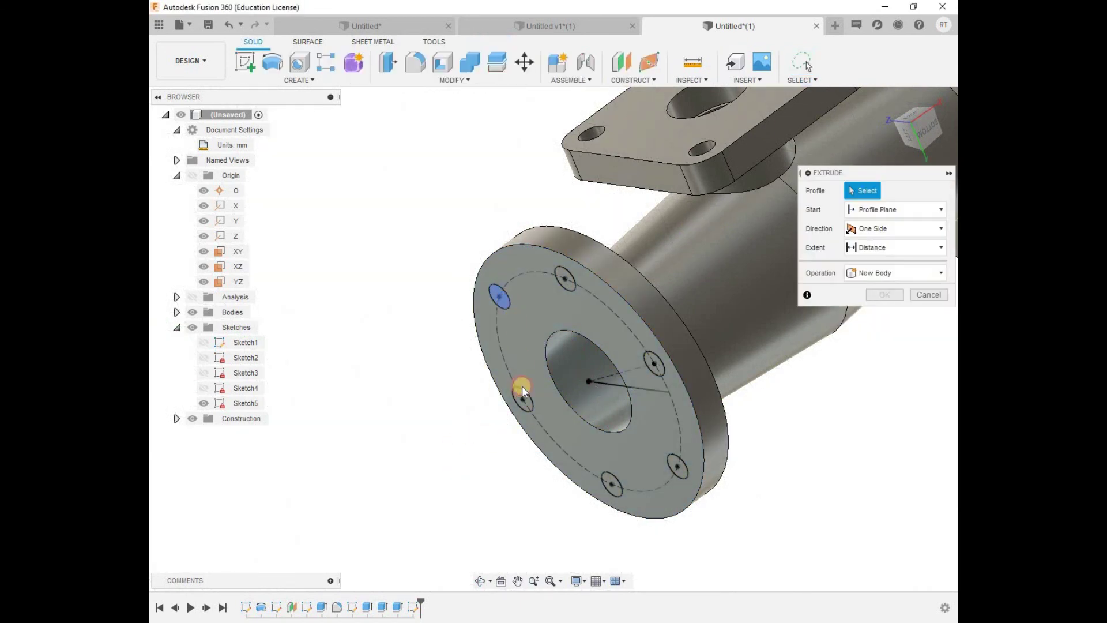
click(522, 387)
click(566, 468)
click(605, 484)
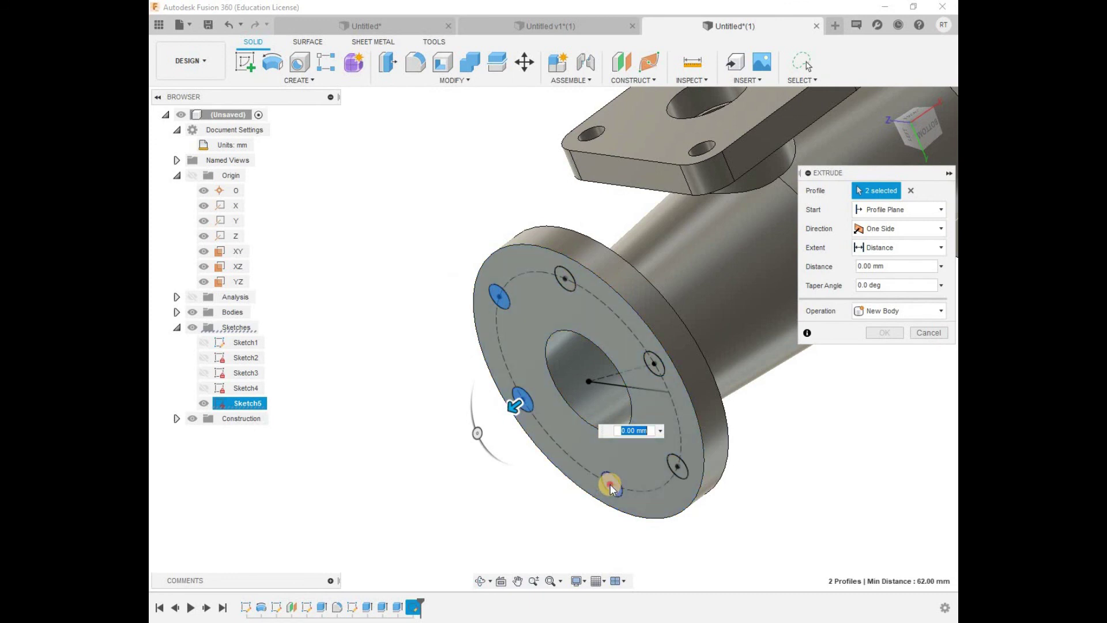
click(675, 466)
click(656, 363)
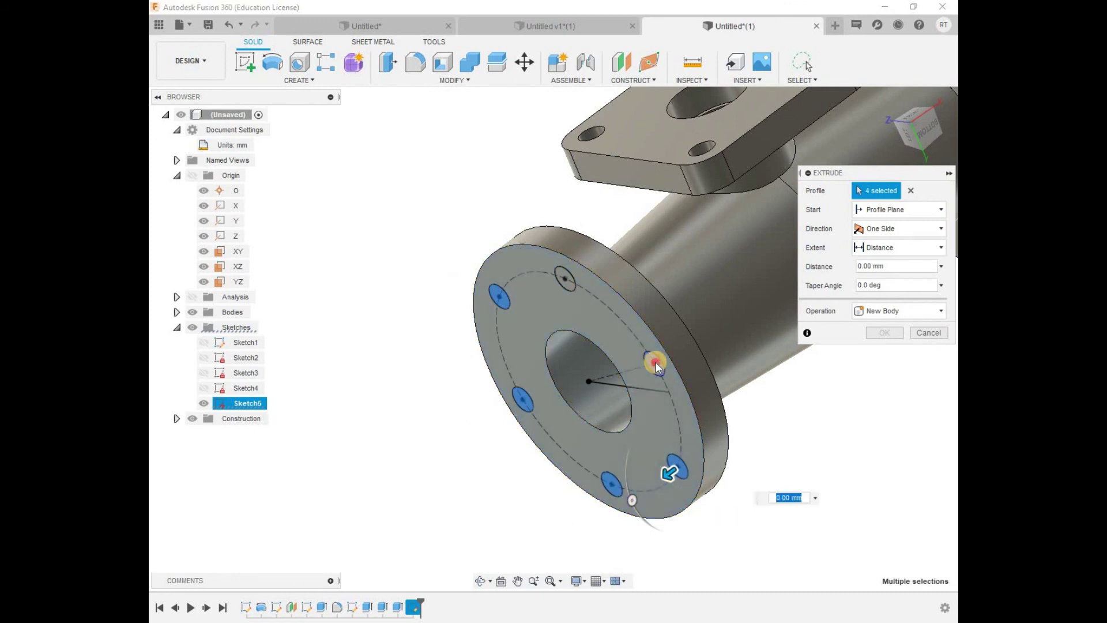
click(565, 279)
drag(603, 260, 618, 237)
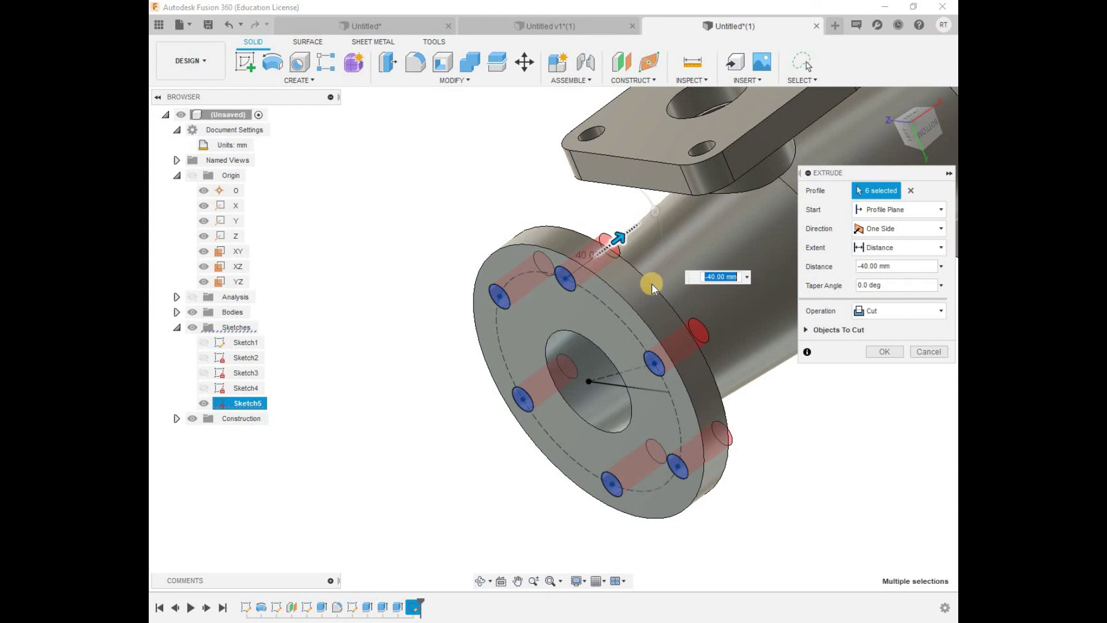
click(885, 352)
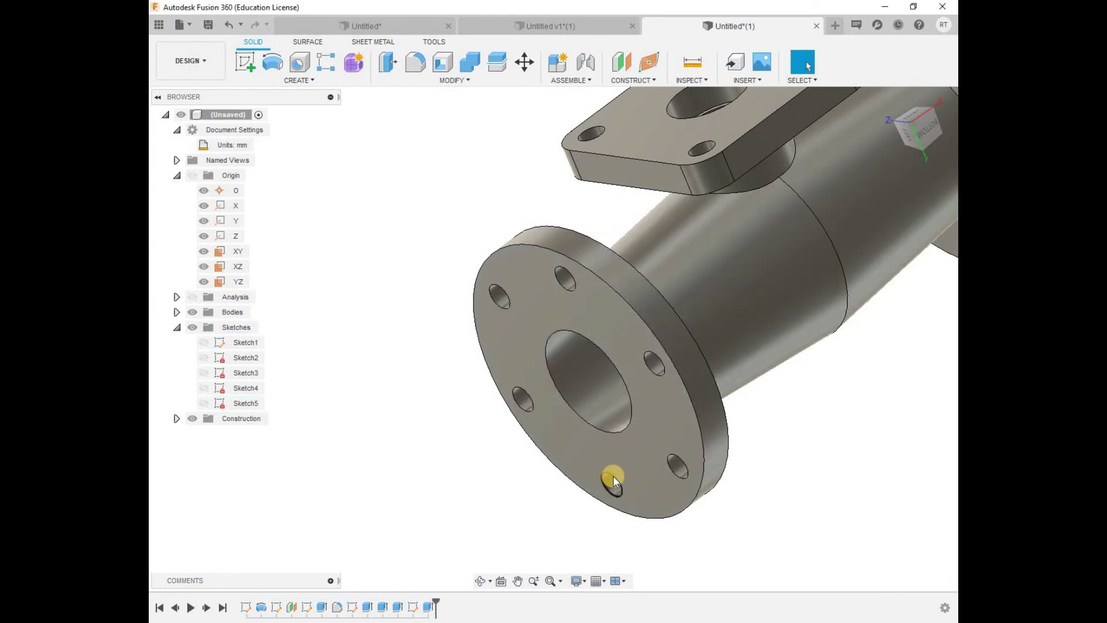
Make the bolt-hole sketch Sketch5 visible again in the browser
scroll(721, 413, down, 5)
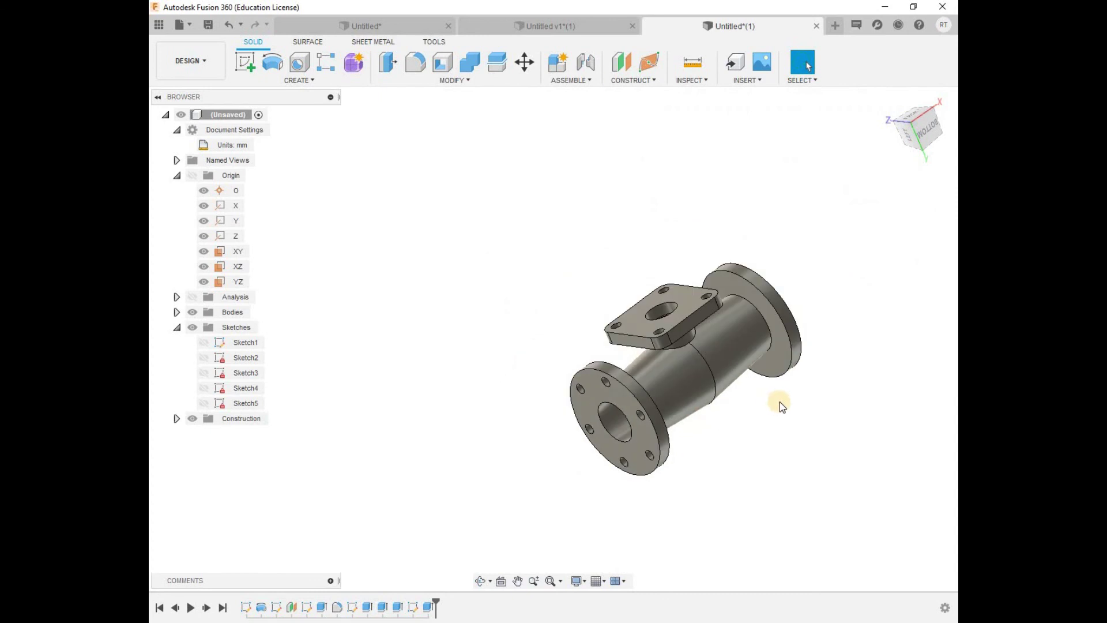
scroll(782, 407, up, 3)
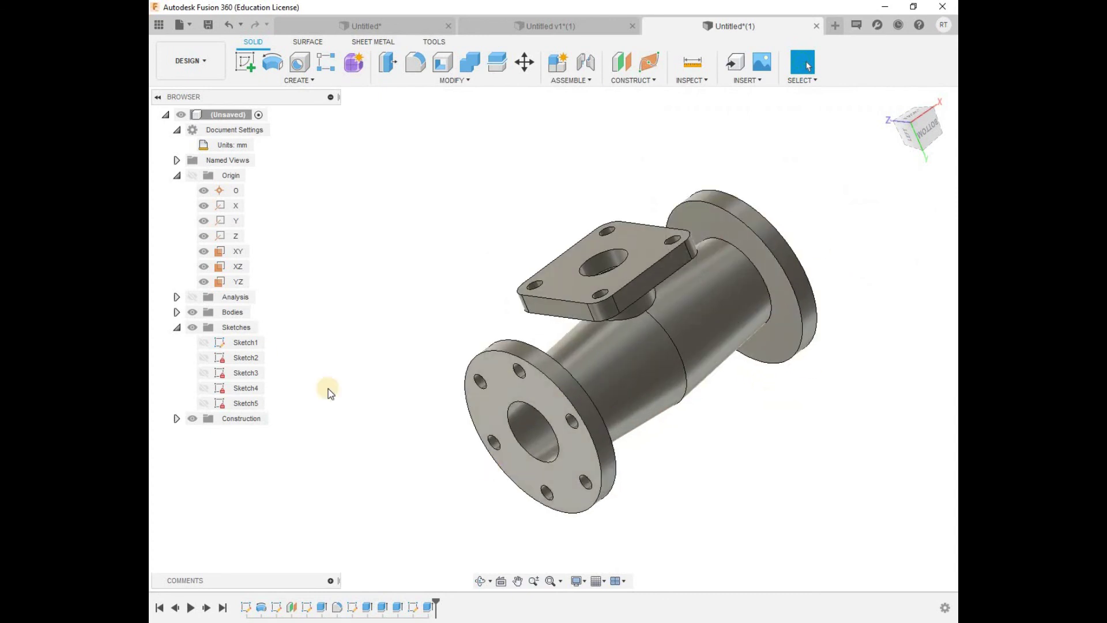
click(204, 403)
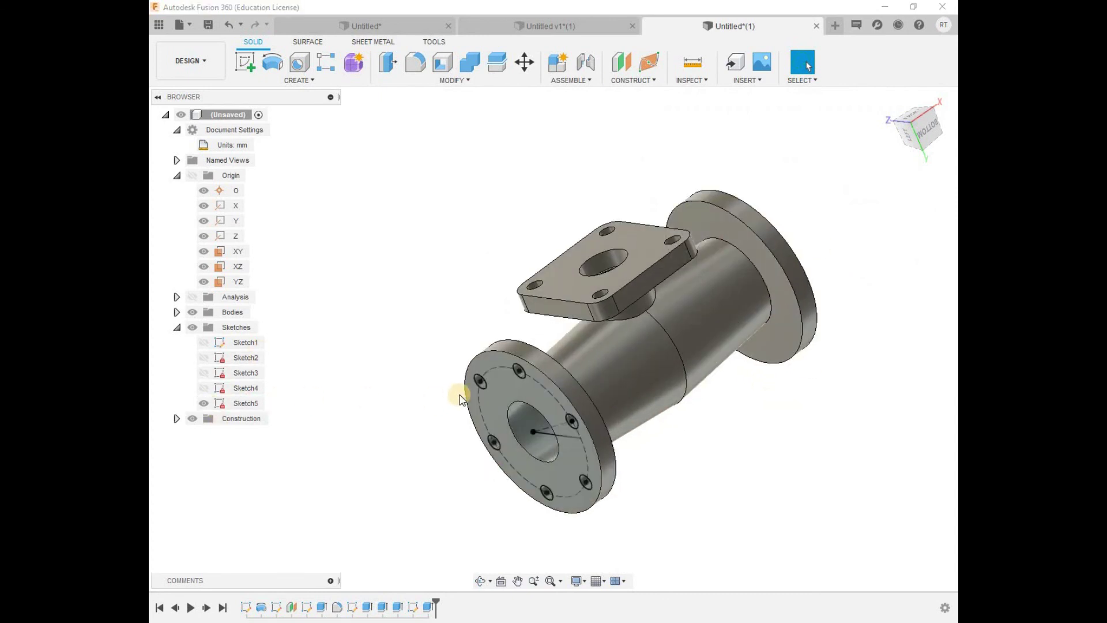
Cut the six bolt-hole profiles -100 mm through the rear flange, starting from its face
key(e)
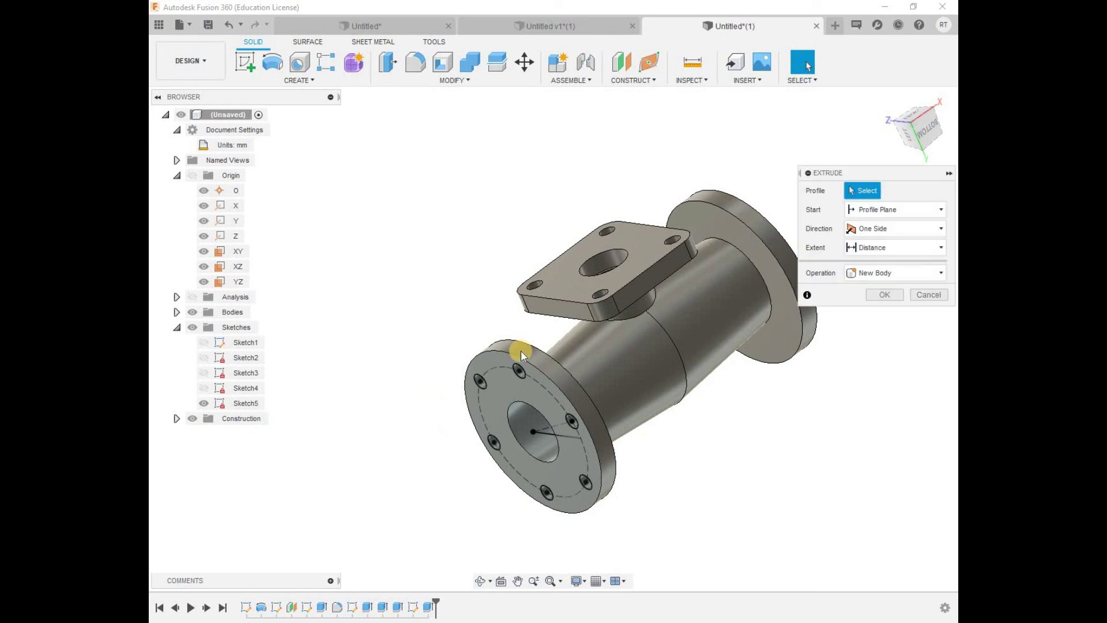
click(542, 380)
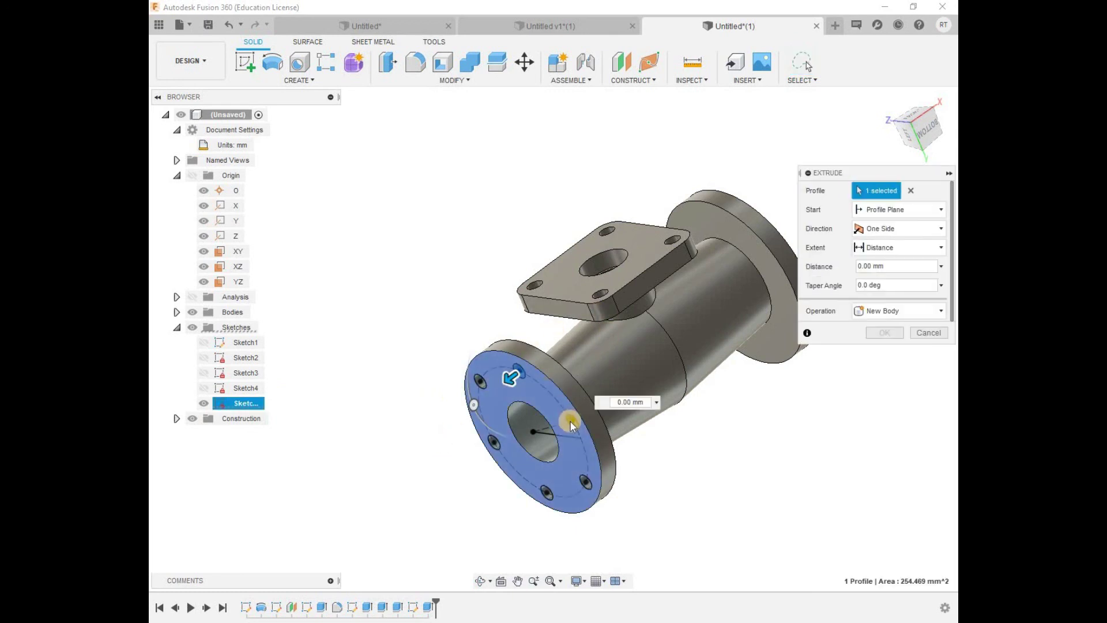
click(586, 472)
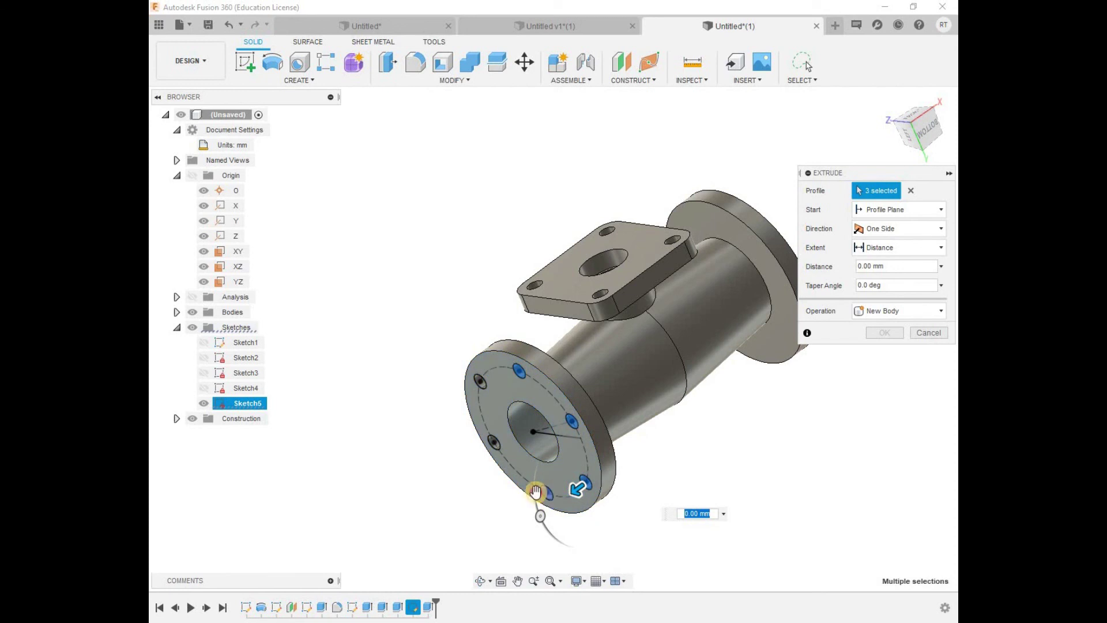
click(500, 453)
click(490, 427)
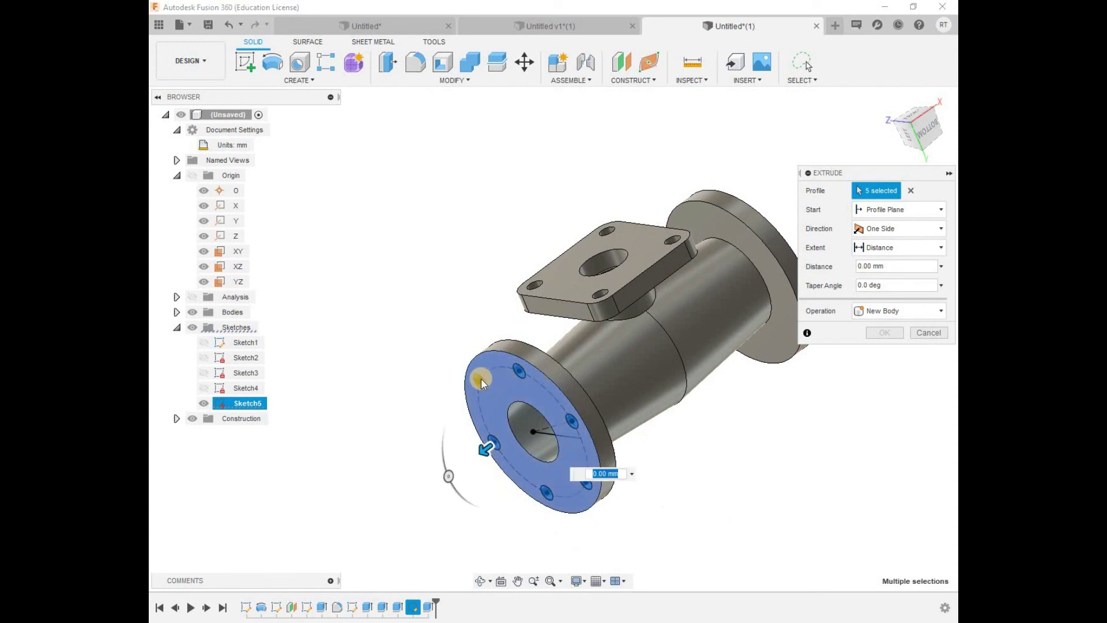
click(481, 379)
click(909, 216)
click(887, 255)
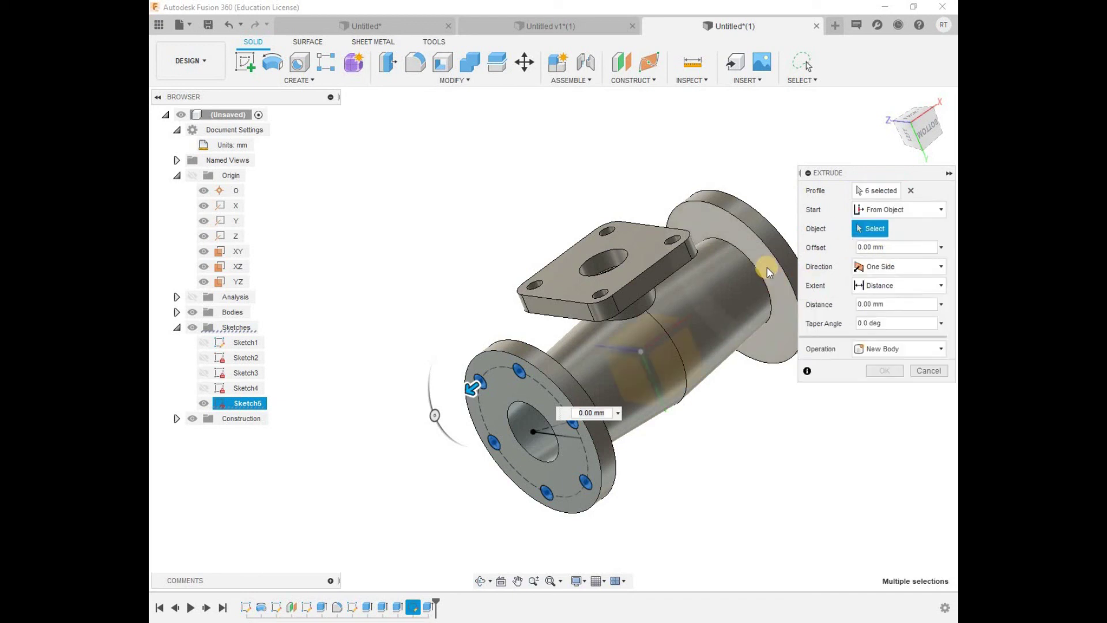
click(750, 300)
drag(670, 241, 752, 179)
click(886, 391)
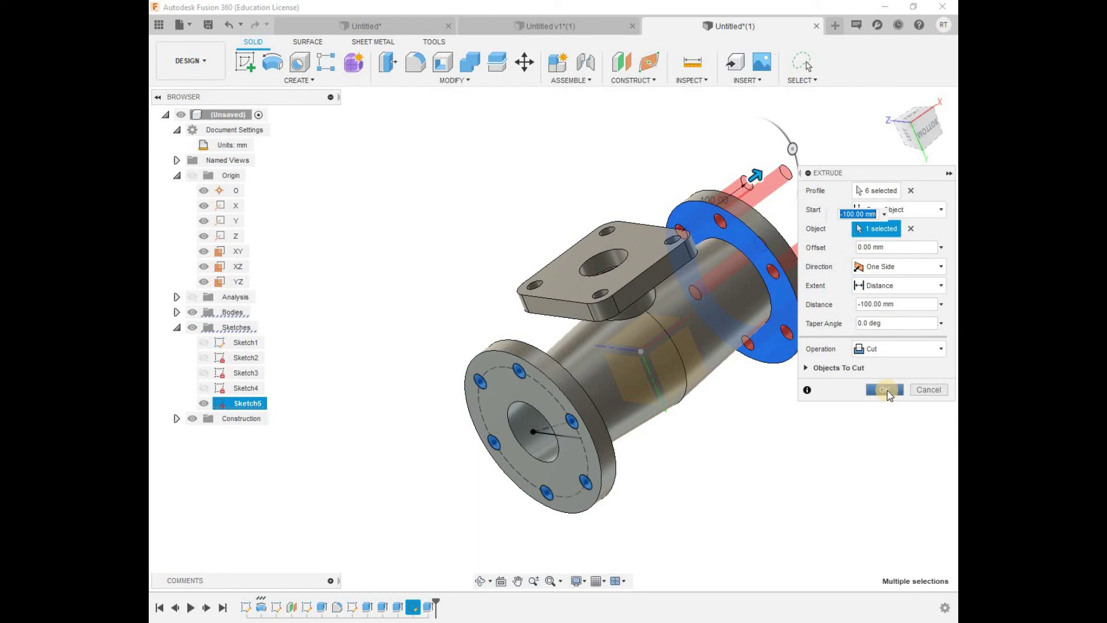
click(887, 392)
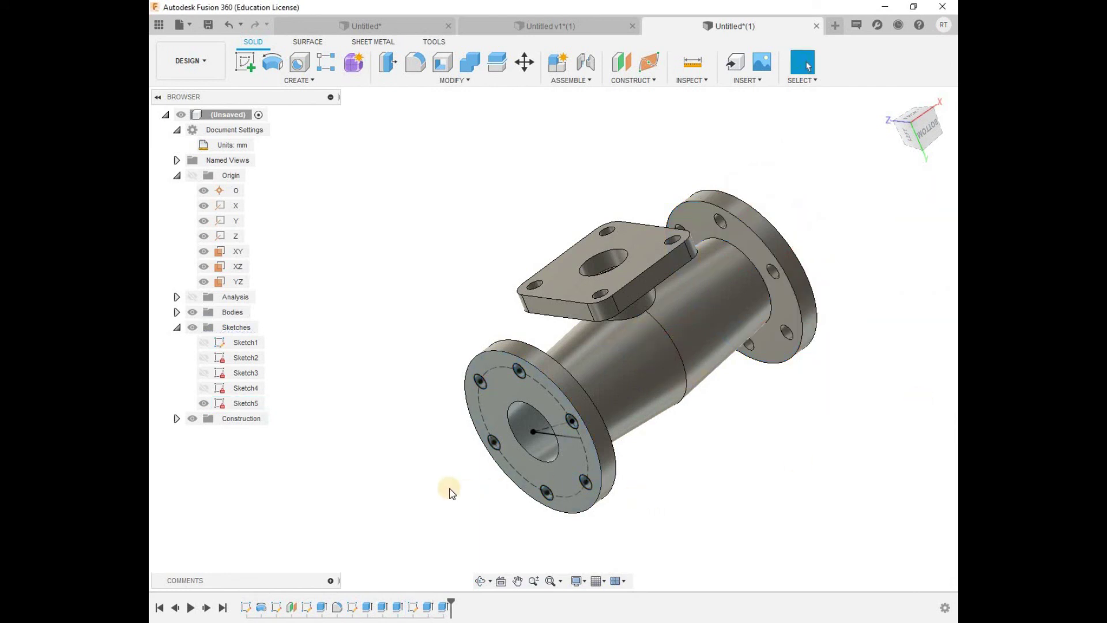
Hide the bolt-hole sketch and orbit to look down on the mounting plate
click(203, 403)
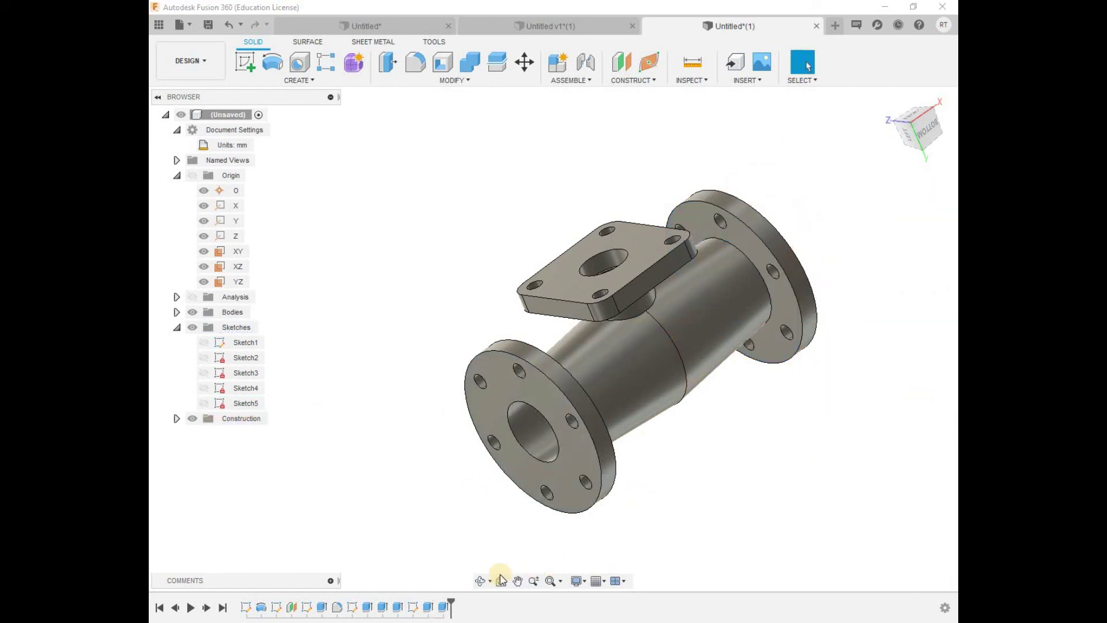
click(479, 581)
drag(667, 457, 650, 470)
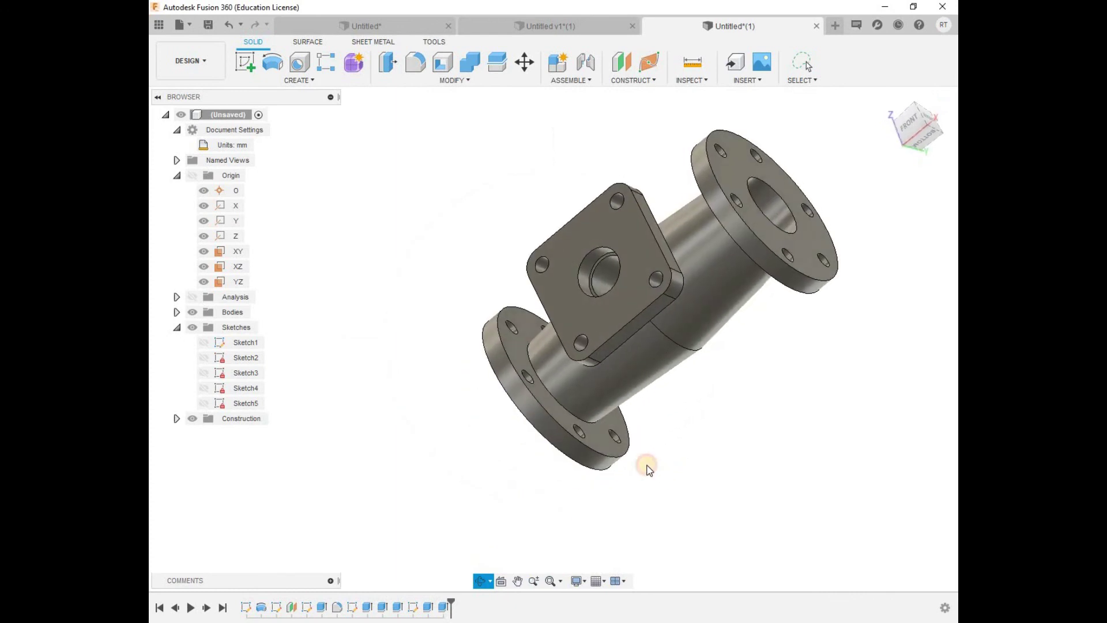
key(Escape)
Try filleting the flange-to-pipe joint edge at 25 mm, then 10 mm
key(f)
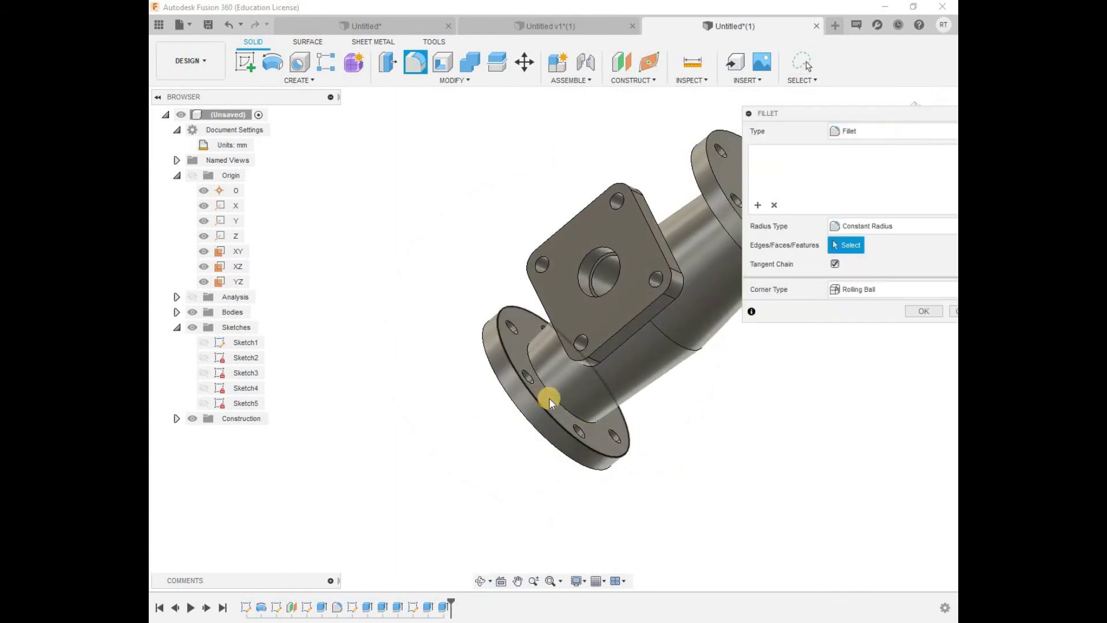
click(553, 398)
text(25)
key(Return)
text(10)
key(Return)
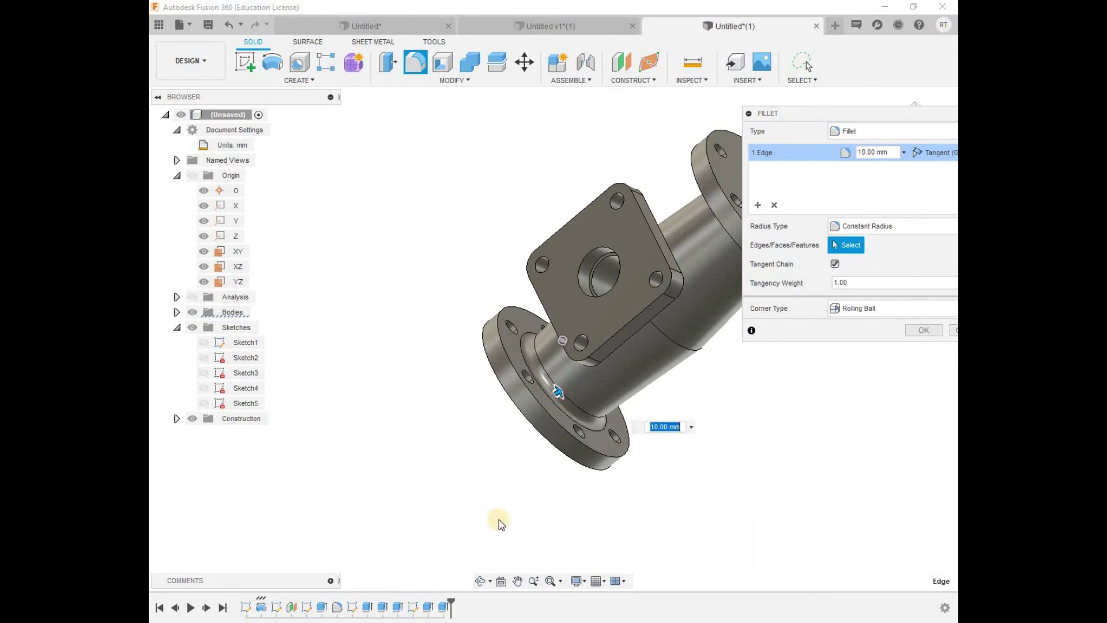
drag(481, 583, 172, 608)
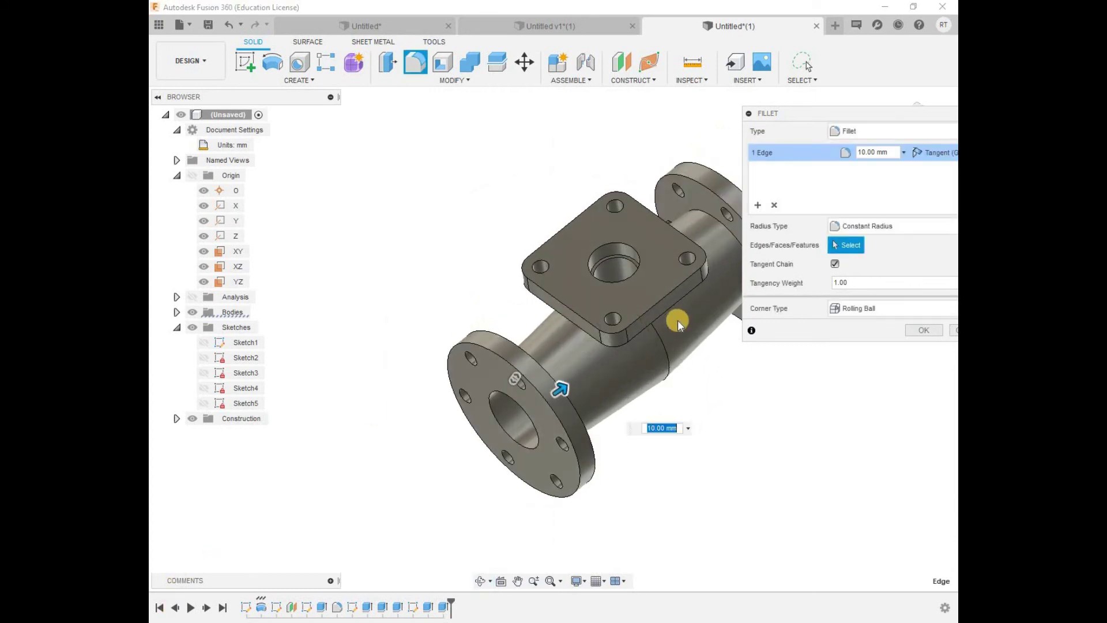
Add a second edge and try 75 mm and 100 mm radii, then abandon the failed fillet
drag(559, 390, 634, 309)
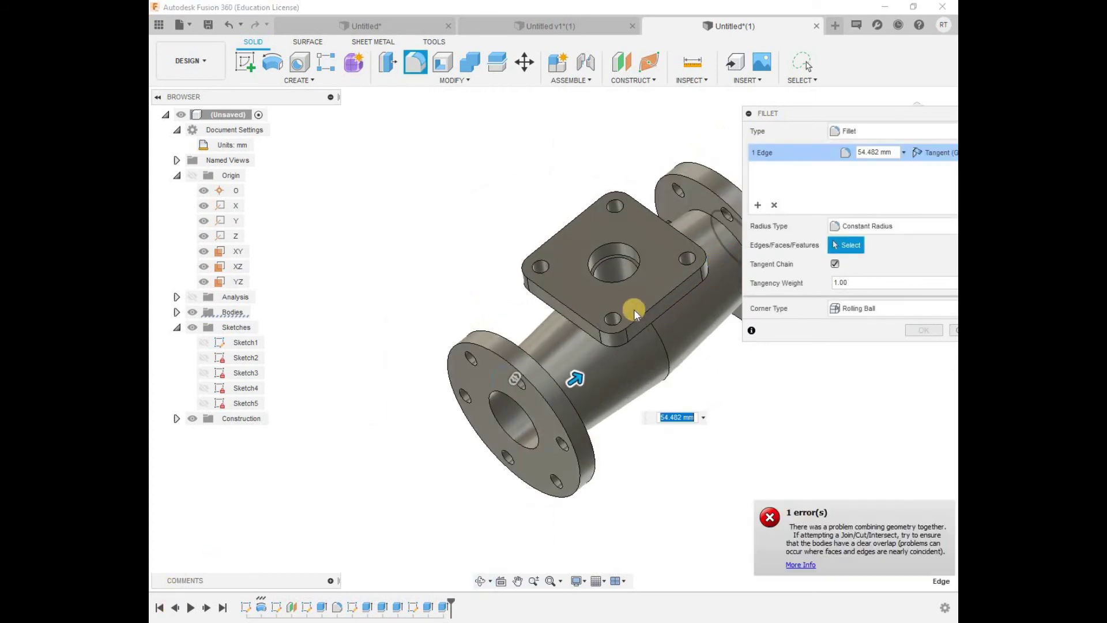
click(715, 224)
text(75)
key(Return)
text(100)
key(Return)
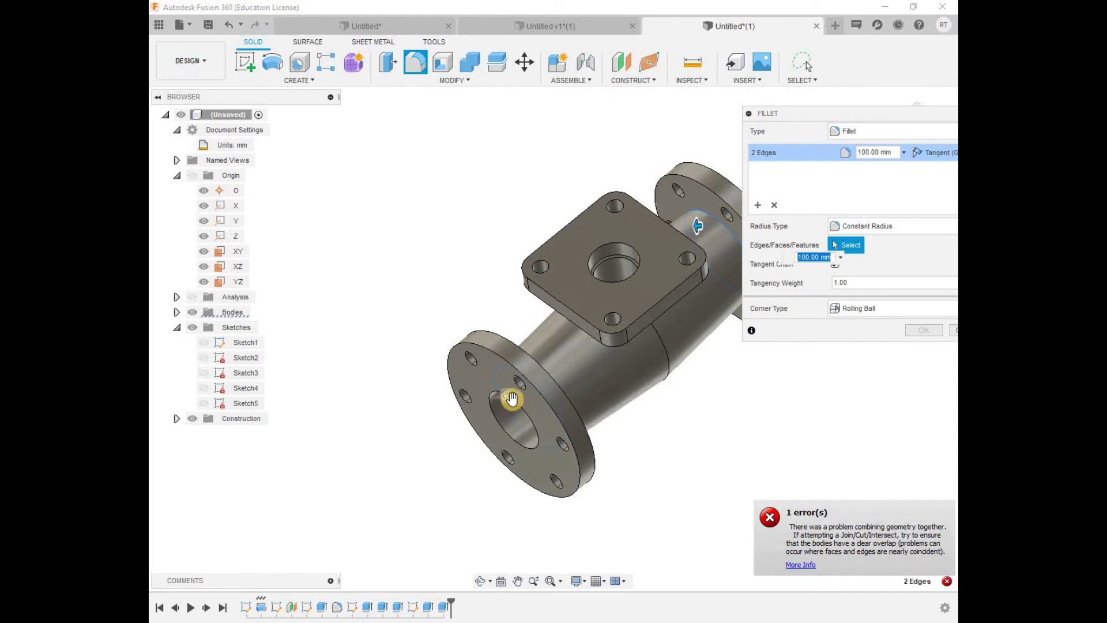
drag(506, 396, 525, 397)
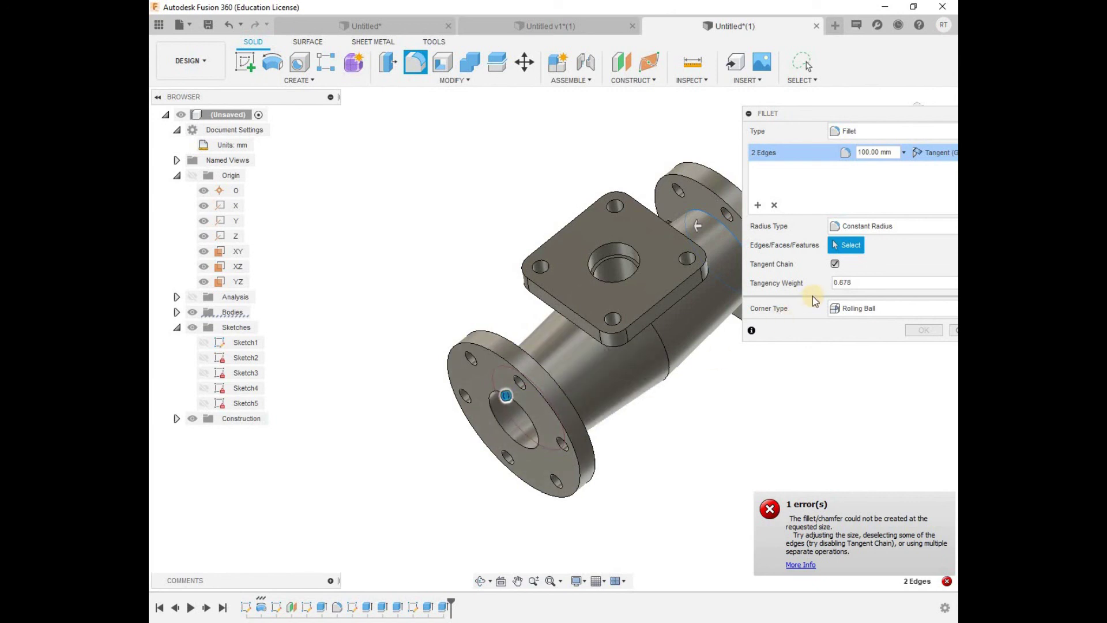
key(Escape)
Fillet both pipe-to-flange edges with a 5 mm radius
click(481, 580)
mouse_move(477, 483)
mouse_down()
mouse_move(470, 388)
mouse_move(487, 388)
mouse_up()
key(Escape)
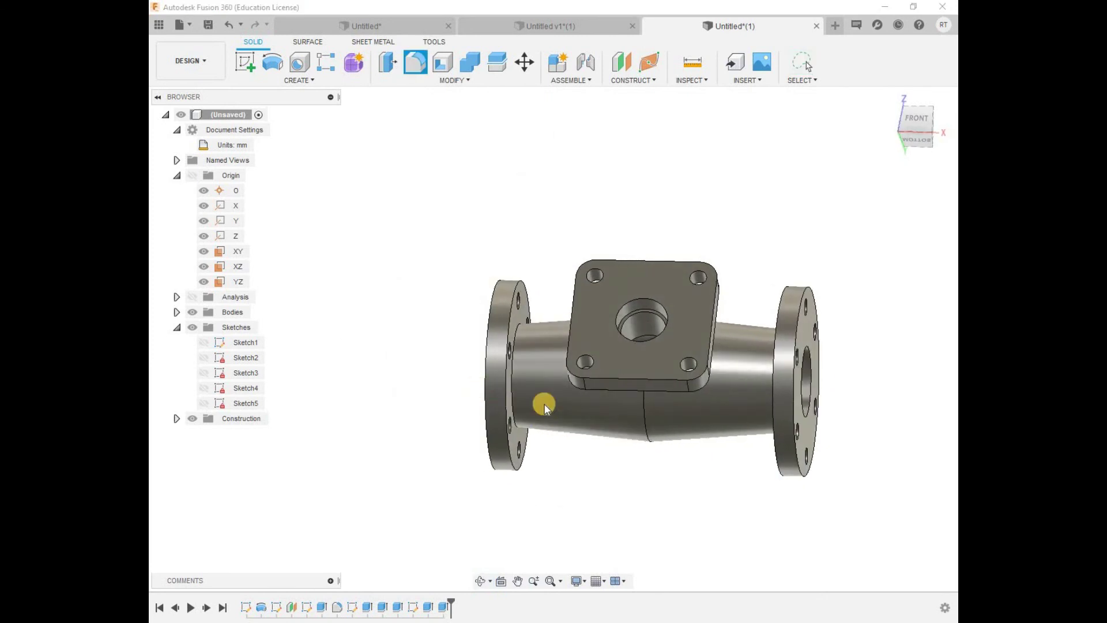
key(f)
click(511, 408)
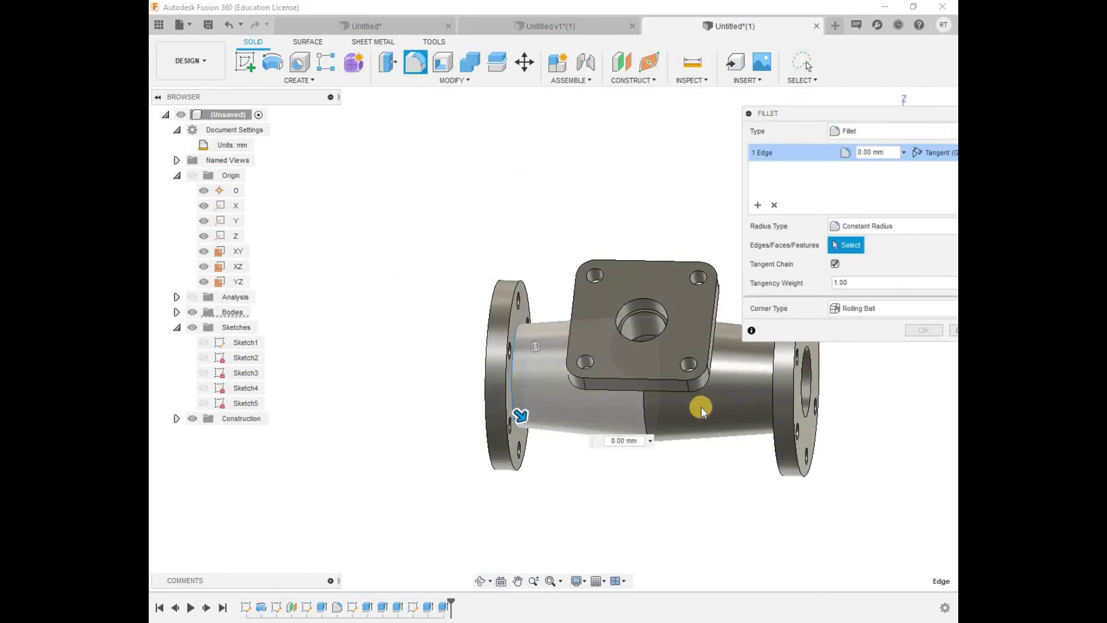
click(780, 407)
text(25)
key(Return)
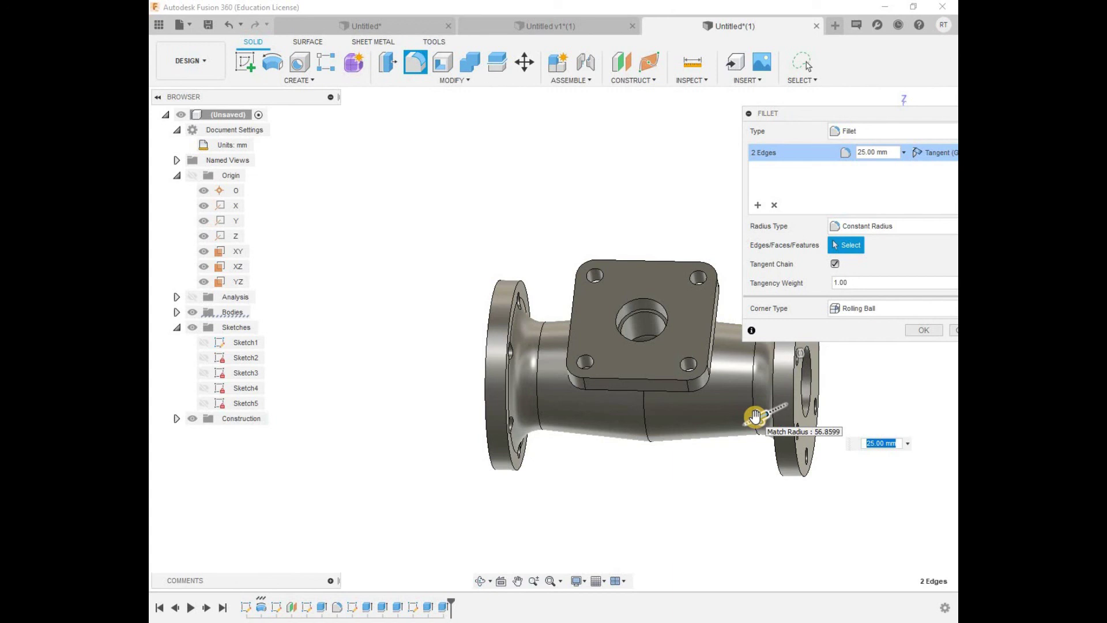
text(5)
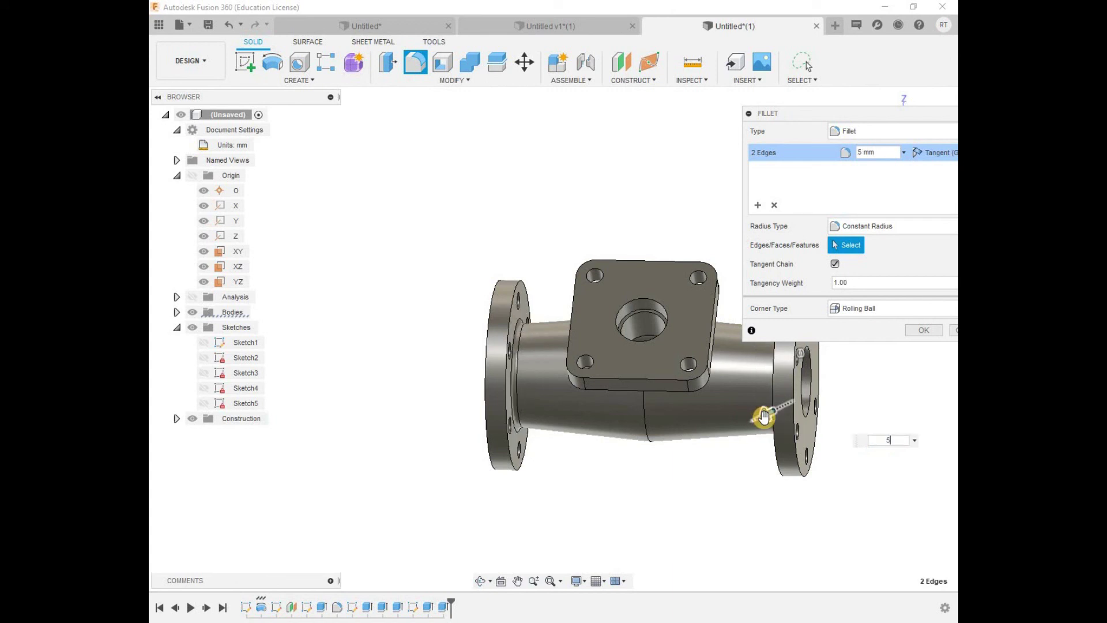
key(Return)
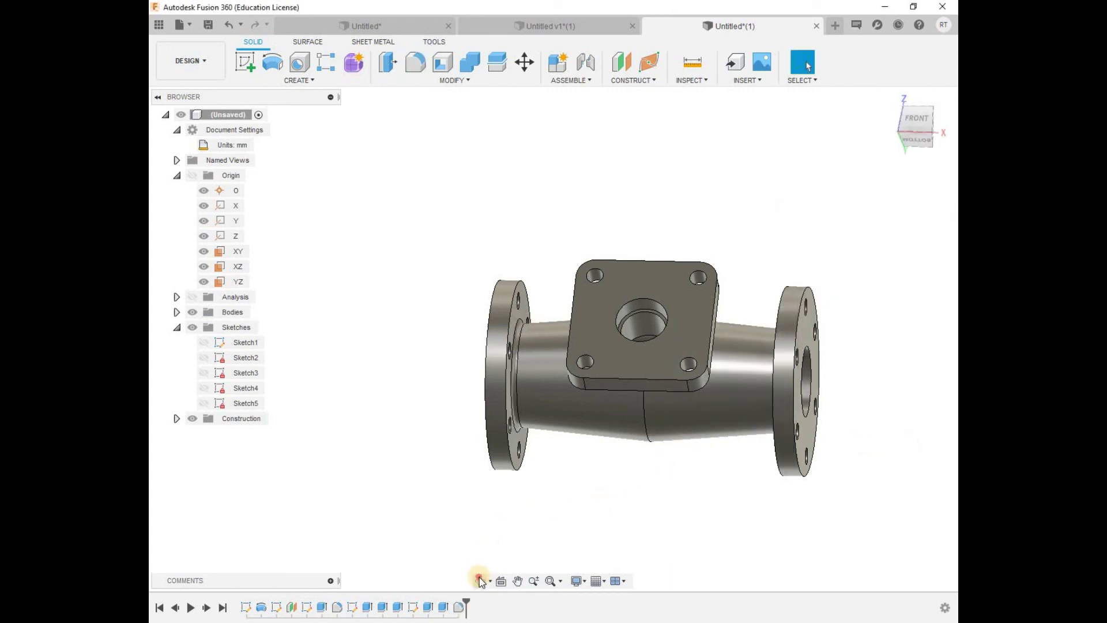
Orbit and zoom around the model to inspect the fillets and underside
click(479, 580)
drag(574, 425, 610, 433)
scroll(703, 407, up, 3)
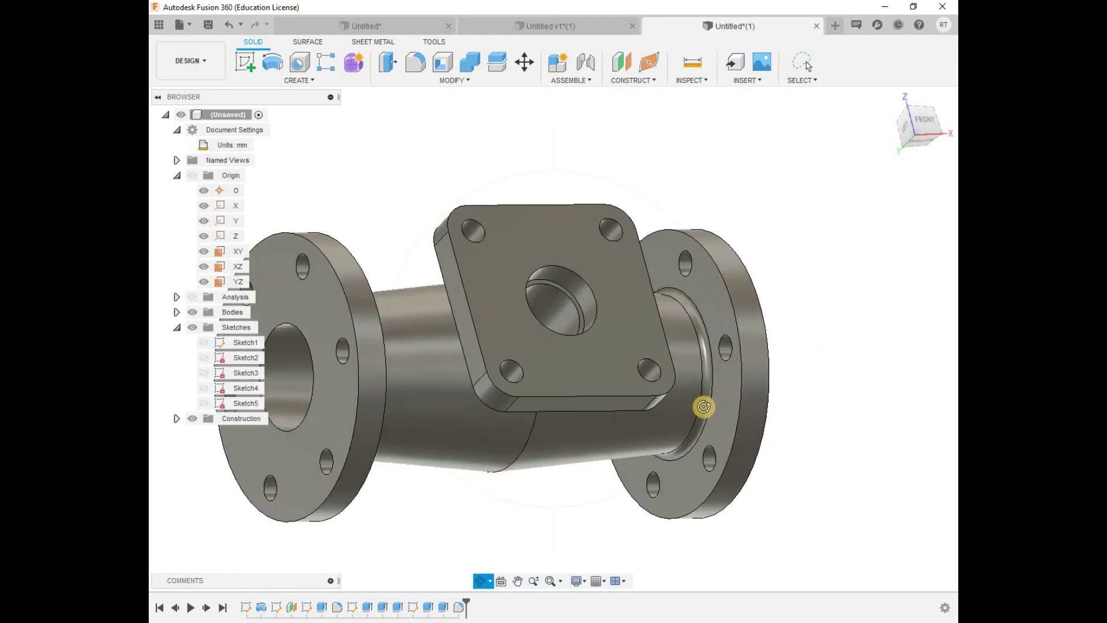
scroll(701, 398, up, 2)
scroll(494, 391, down, 3)
scroll(432, 396, down, 2)
scroll(387, 386, down, 1)
mouse_move(386, 386)
mouse_down()
mouse_move(338, 383)
mouse_move(377, 338)
mouse_move(448, 432)
mouse_up()
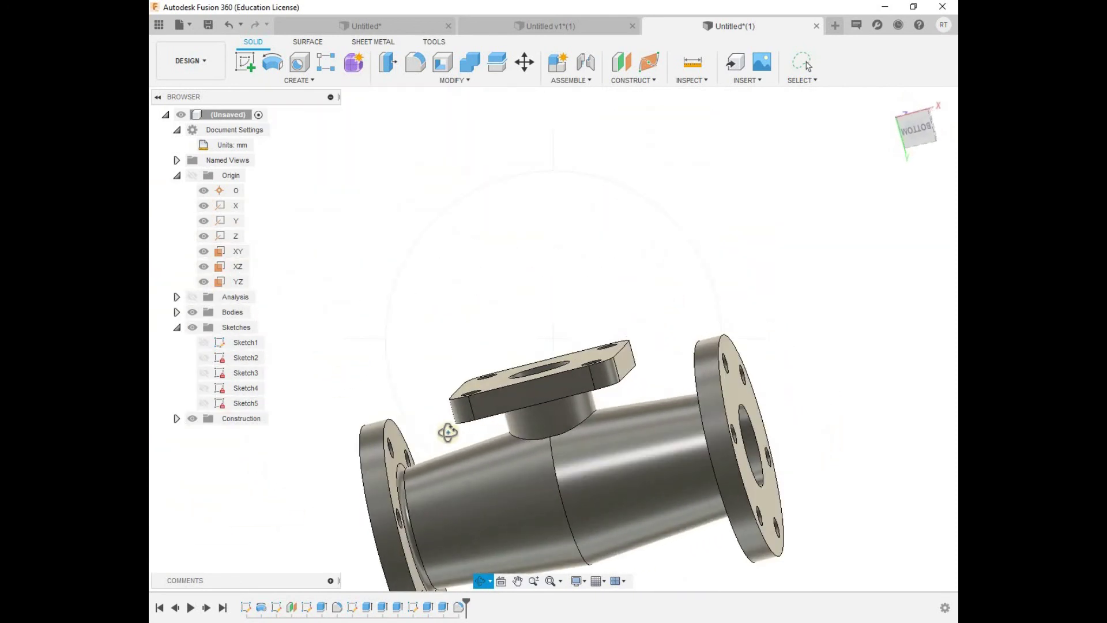
scroll(507, 444, down, 2)
scroll(534, 524, down, 2)
scroll(542, 522, up, 4)
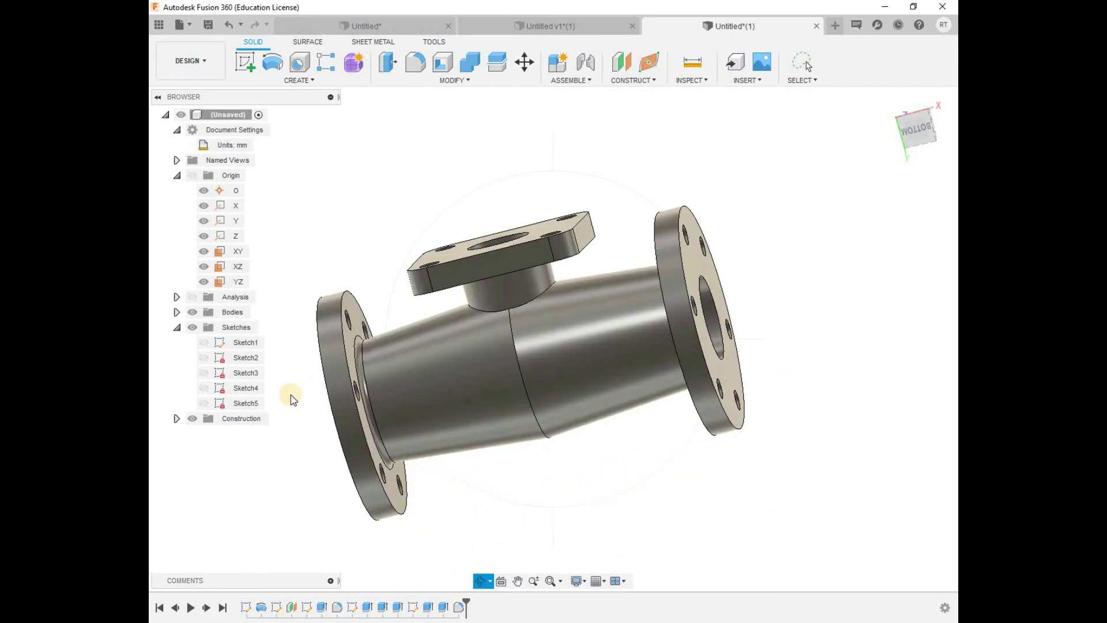
Collapse the Sketches and Origin folders in the browser
key(Escape)
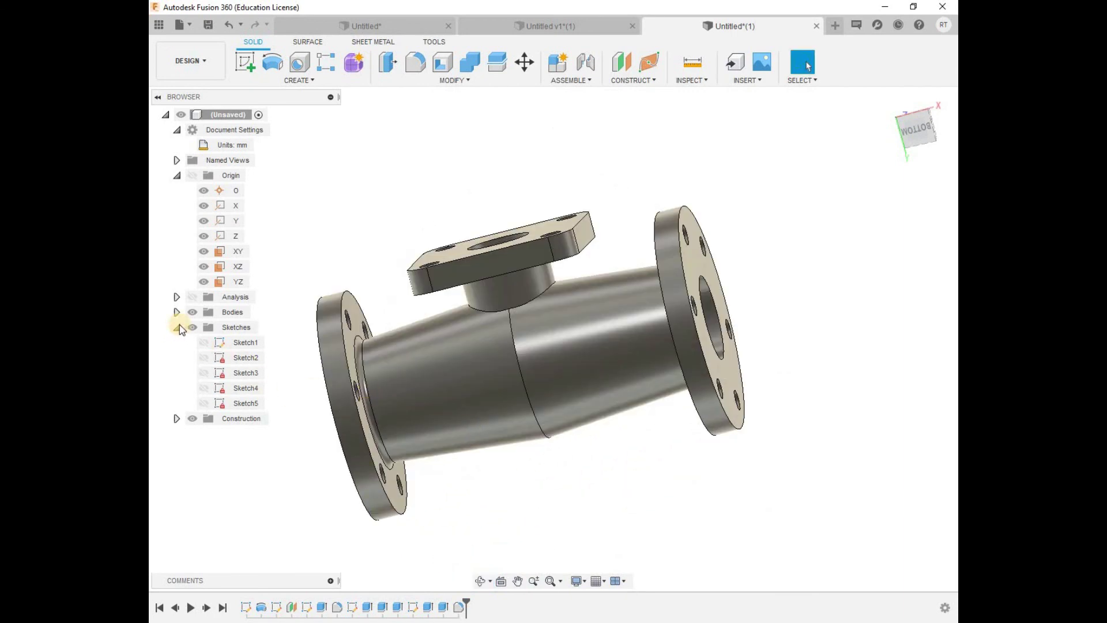
click(177, 328)
click(177, 176)
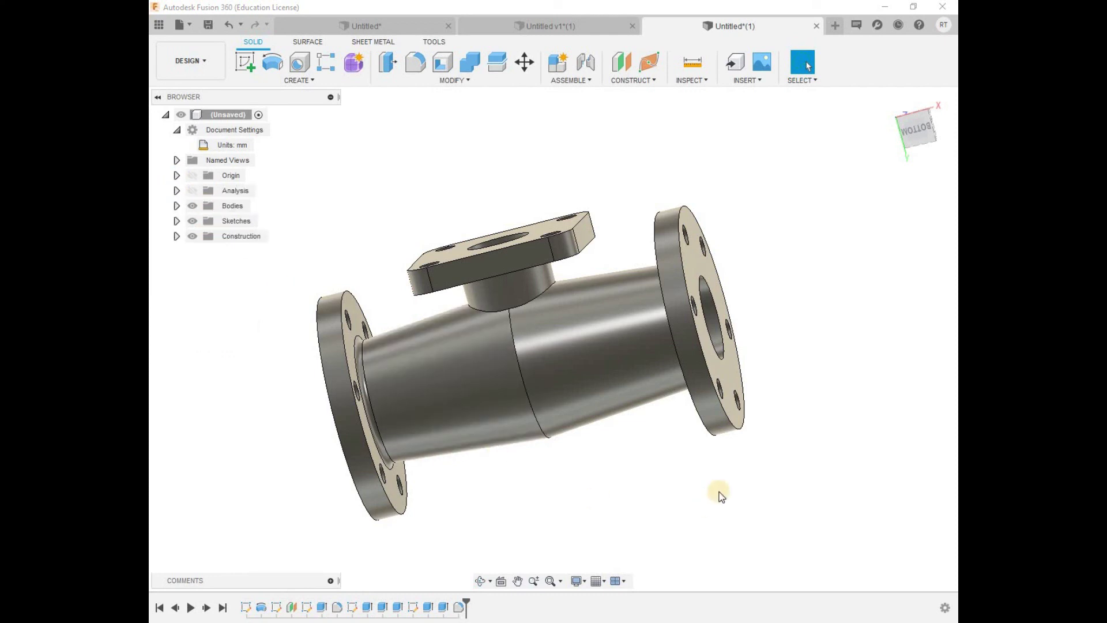
Apply the Aluminum - Satin appearance to the pipe body
key(a)
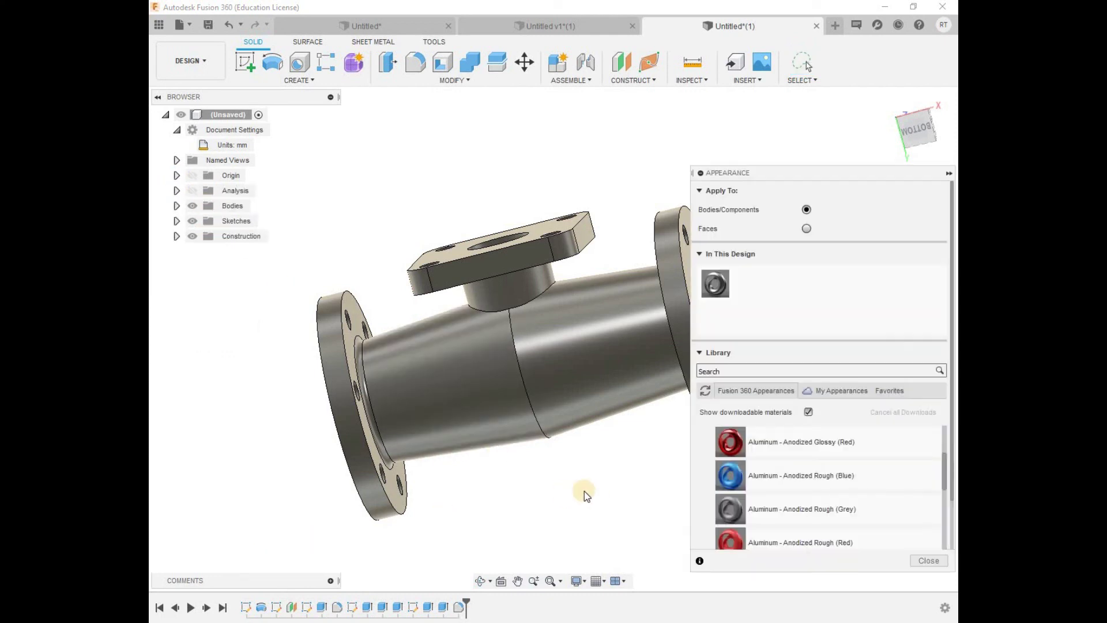
scroll(753, 481, down, 3)
scroll(753, 484, down, 2)
scroll(753, 483, down, 2)
scroll(753, 483, up, 3)
scroll(753, 484, up, 2)
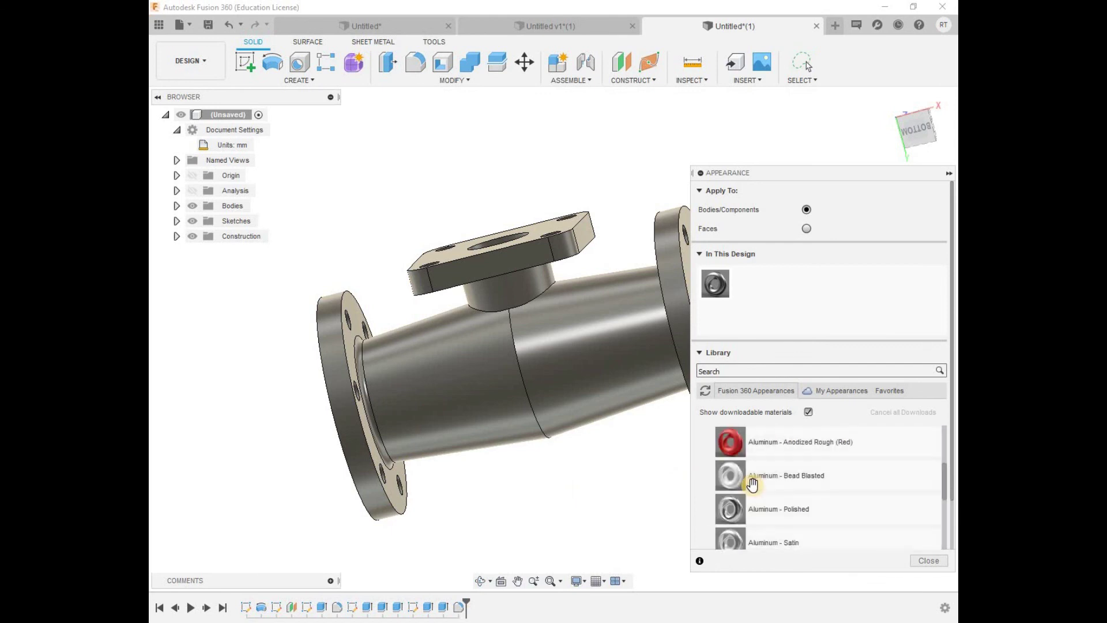
scroll(752, 483, up, 2)
scroll(753, 484, up, 3)
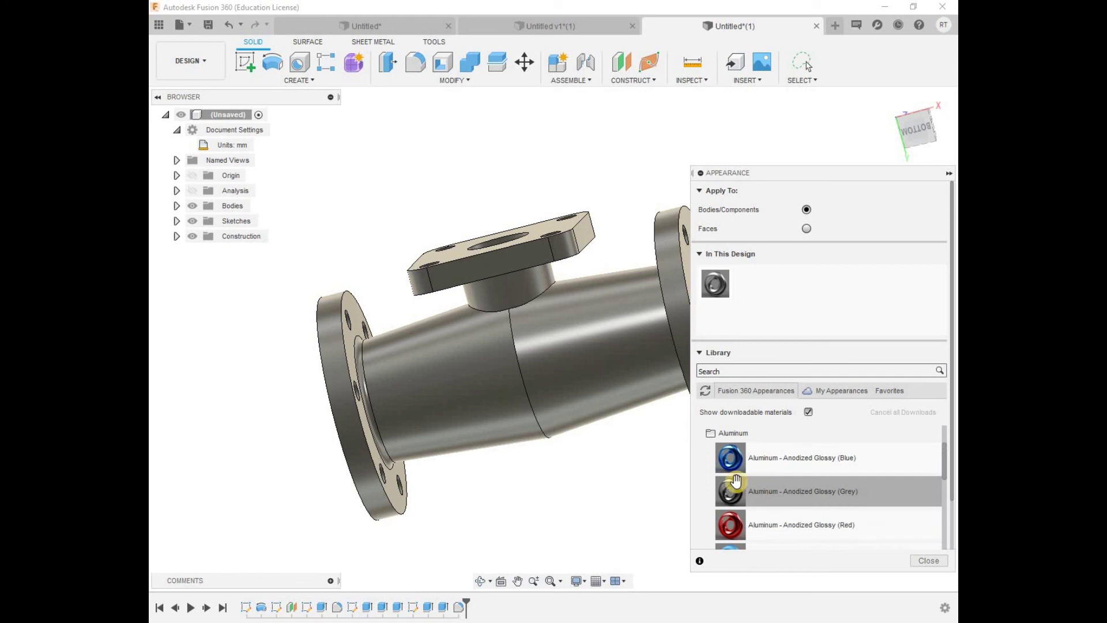
scroll(732, 461, down, 1)
scroll(742, 486, down, 1)
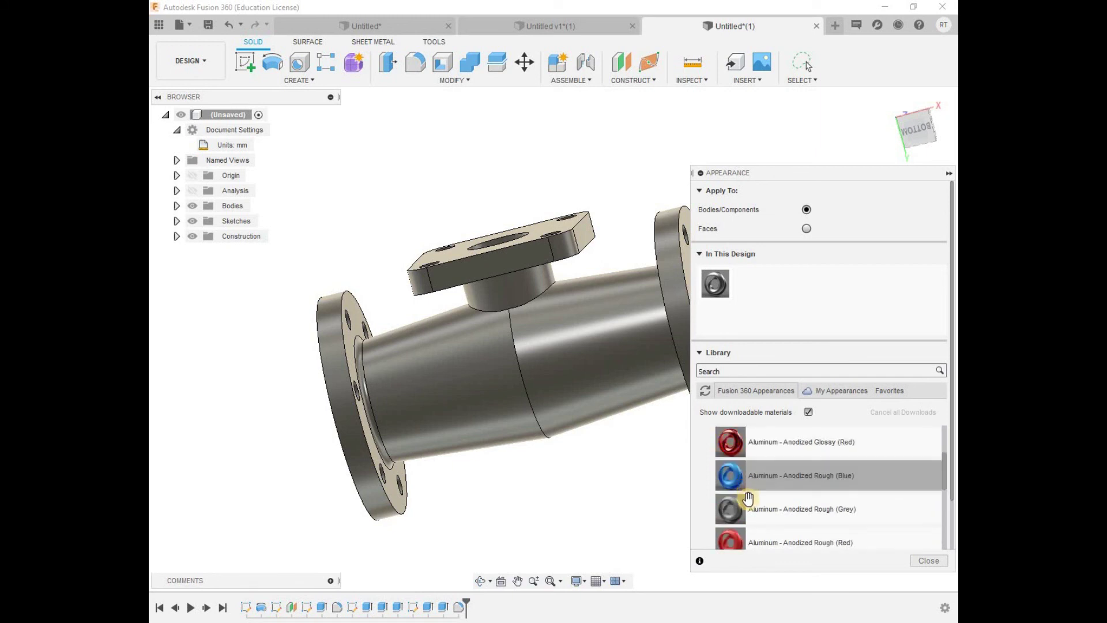
scroll(748, 501, down, 2)
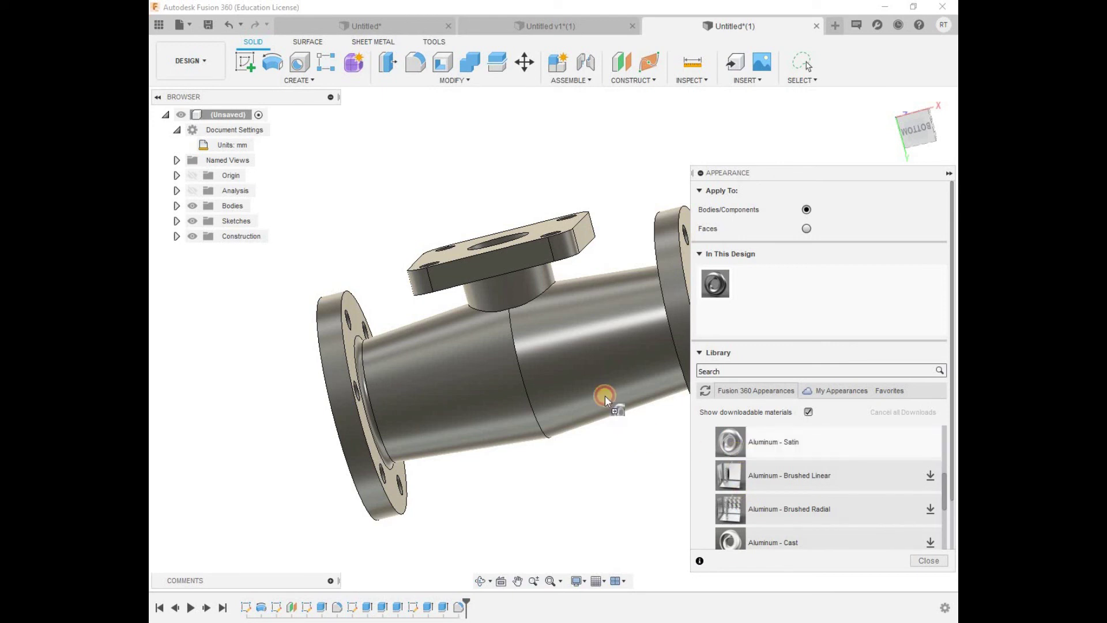
drag(730, 443, 618, 400)
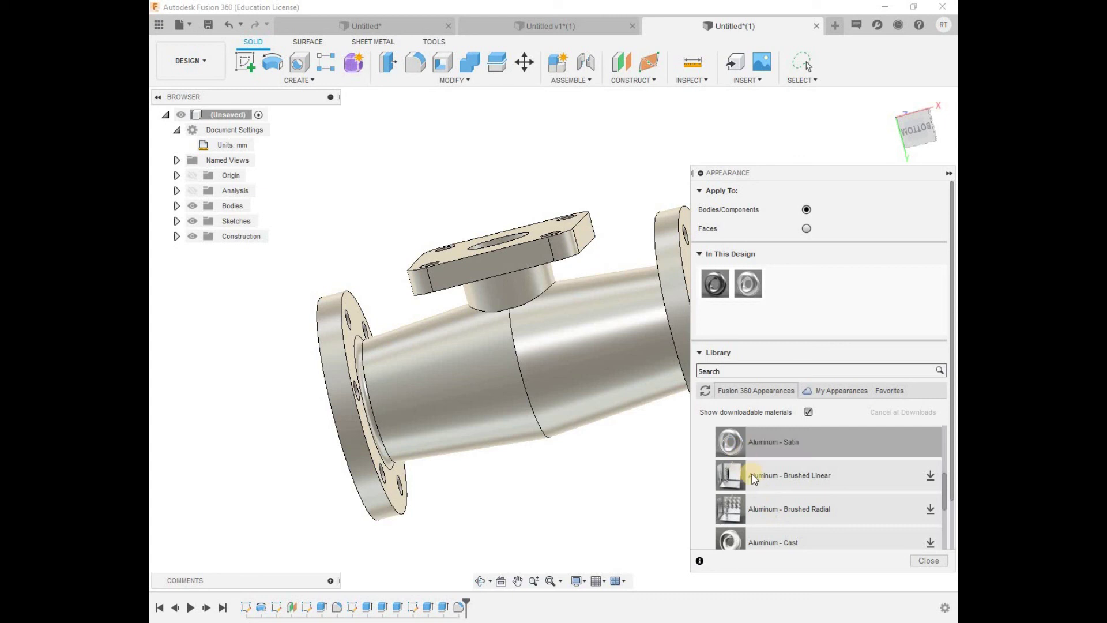
Replace it with Brass - Matte on the pipe body and close the appearance library
scroll(760, 493, down, 2)
scroll(759, 489, down, 5)
scroll(755, 484, up, 2)
scroll(744, 472, up, 2)
scroll(733, 462, up, 2)
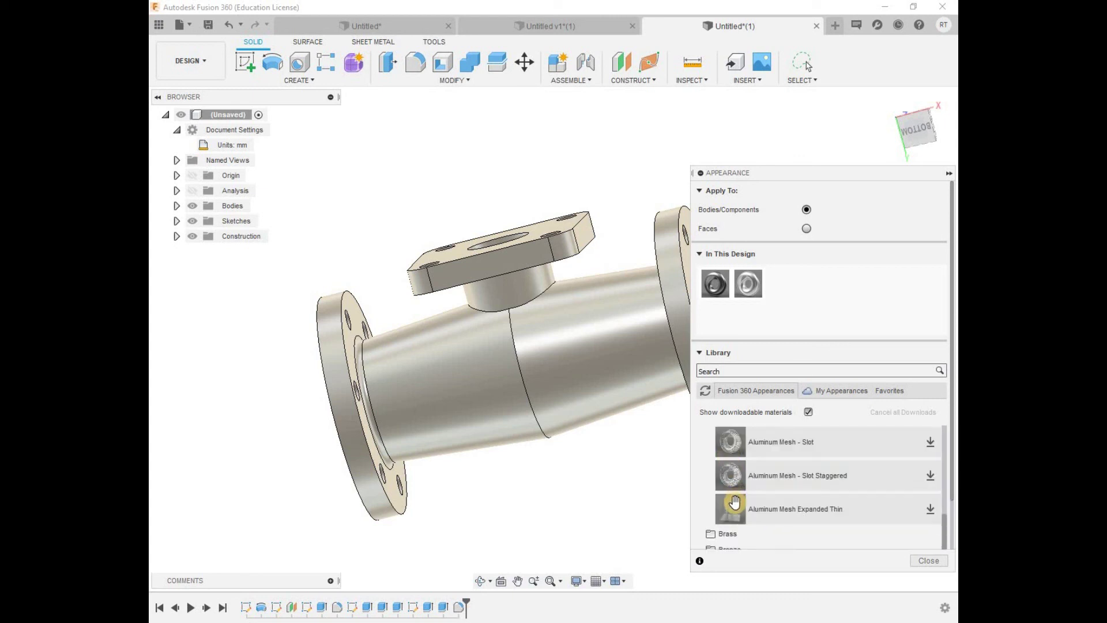
scroll(732, 496, down, 2)
click(725, 433)
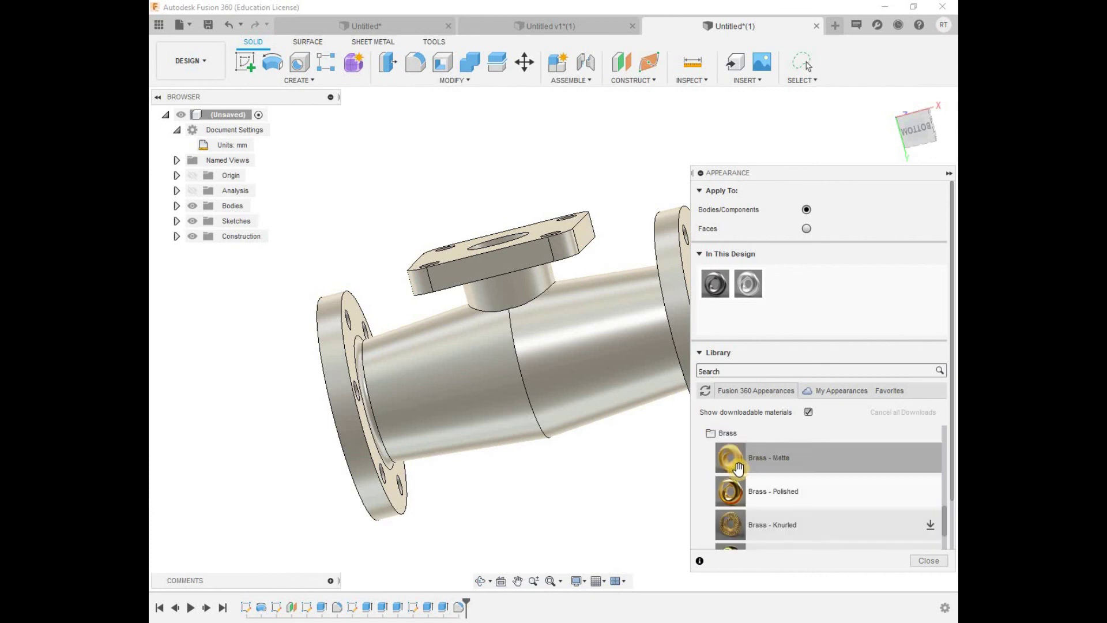
drag(730, 491, 563, 383)
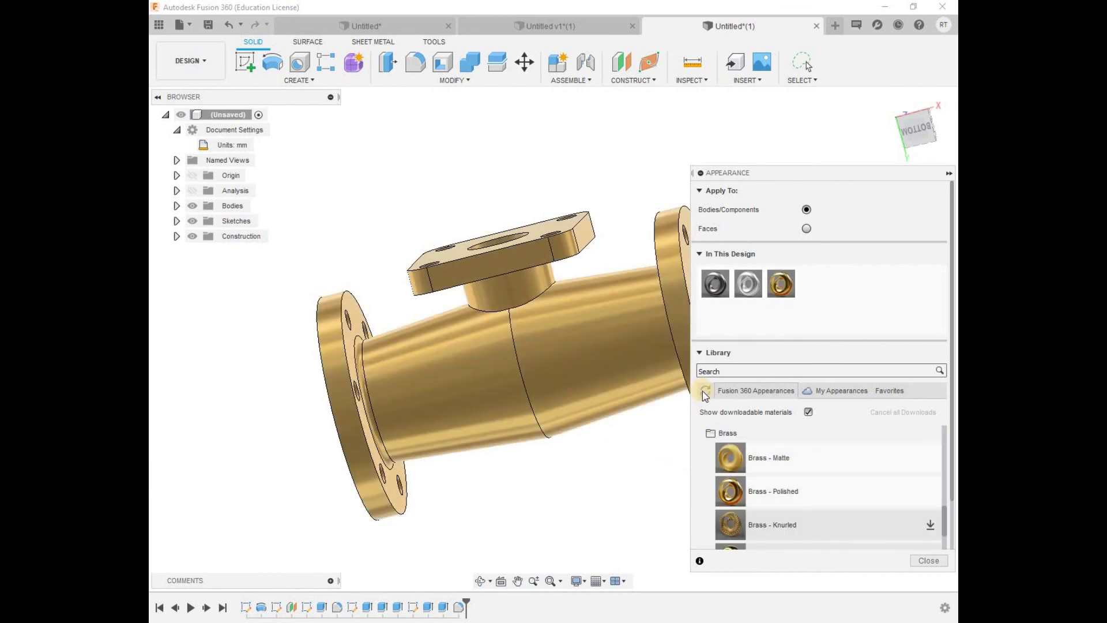
click(930, 562)
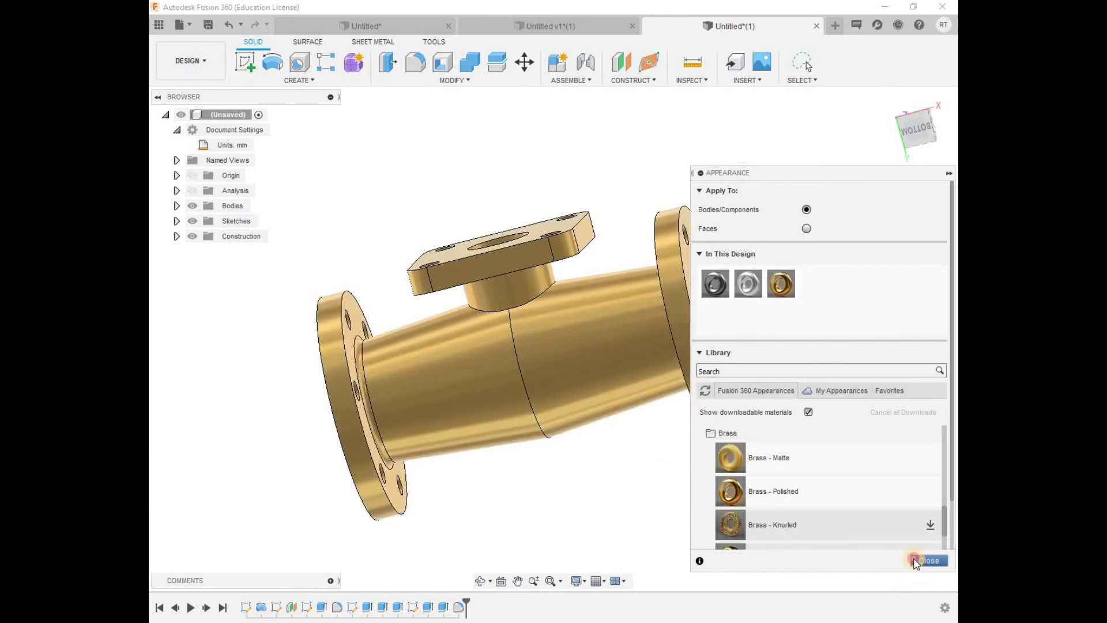
click(480, 580)
mouse_move(534, 462)
mouse_down()
mouse_move(610, 452)
mouse_move(547, 455)
mouse_up()
scroll(455, 433, down, 2)
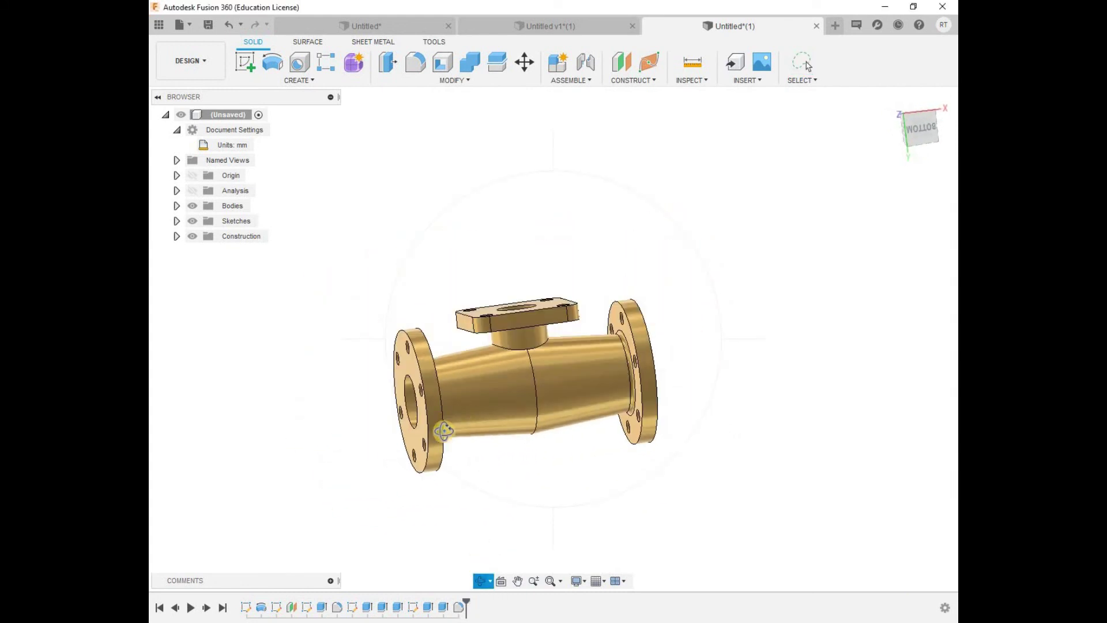
scroll(496, 442, up, 3)
scroll(583, 442, up, 2)
click(645, 445)
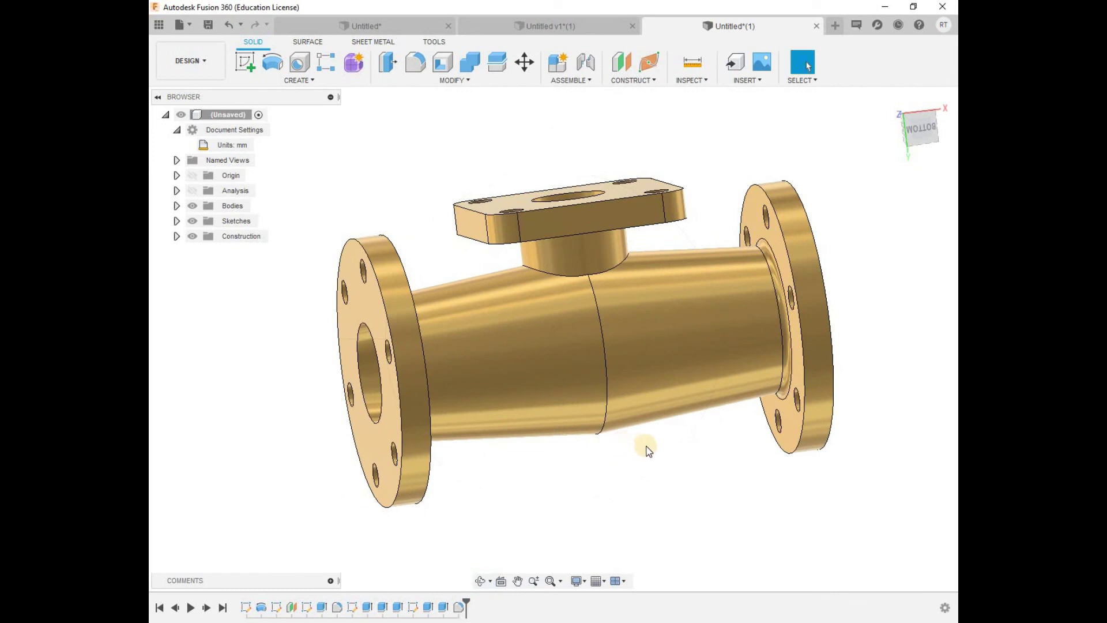